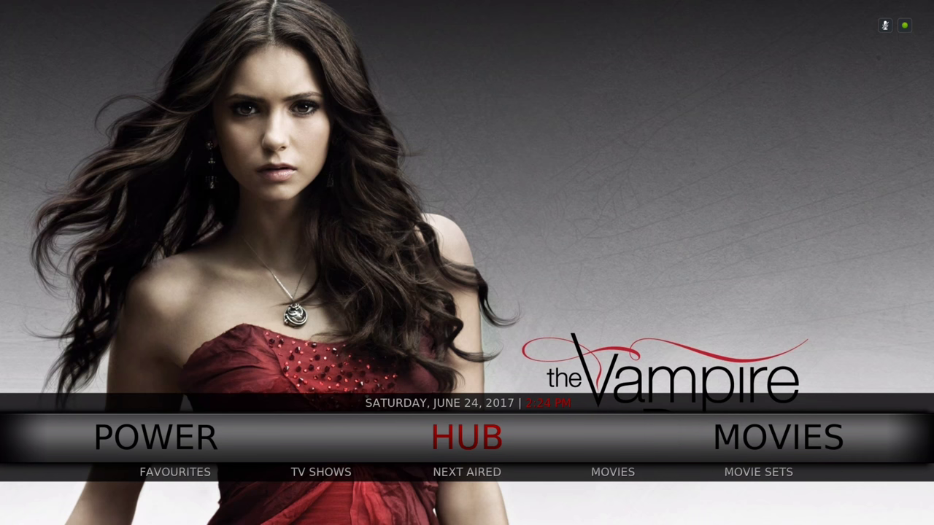
Browse TV shows between Doctor Who and Game of Thrones, then view Doctor Who's next aired episode, 10x11 World Enough and Time.
key(Down)
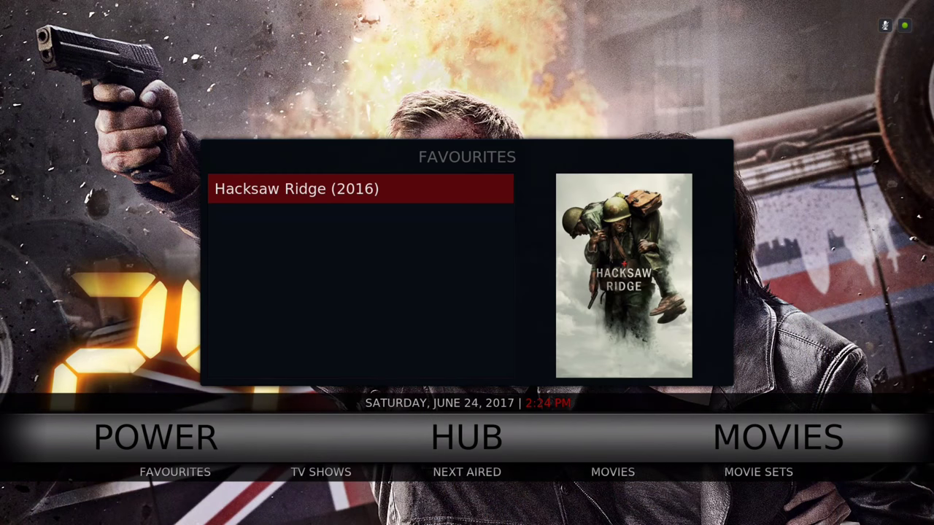
key(Escape)
key(Right)
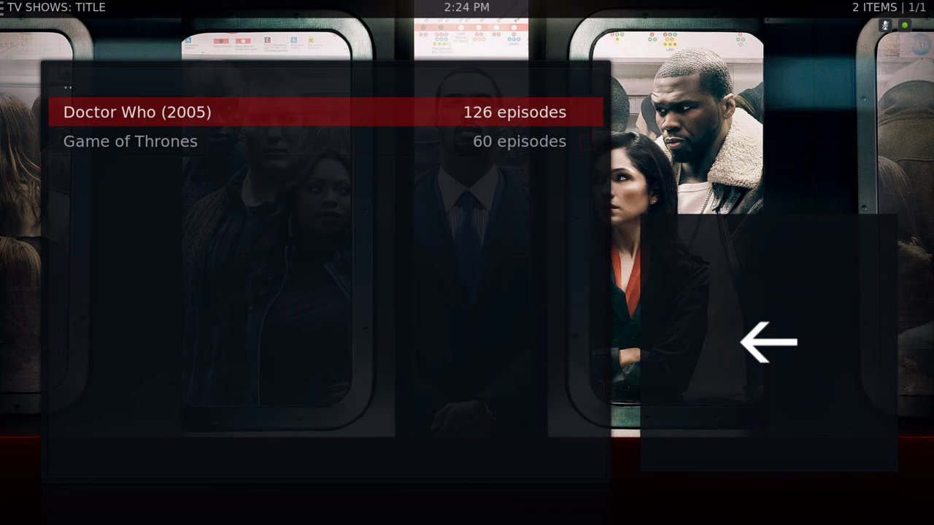
key(Up)
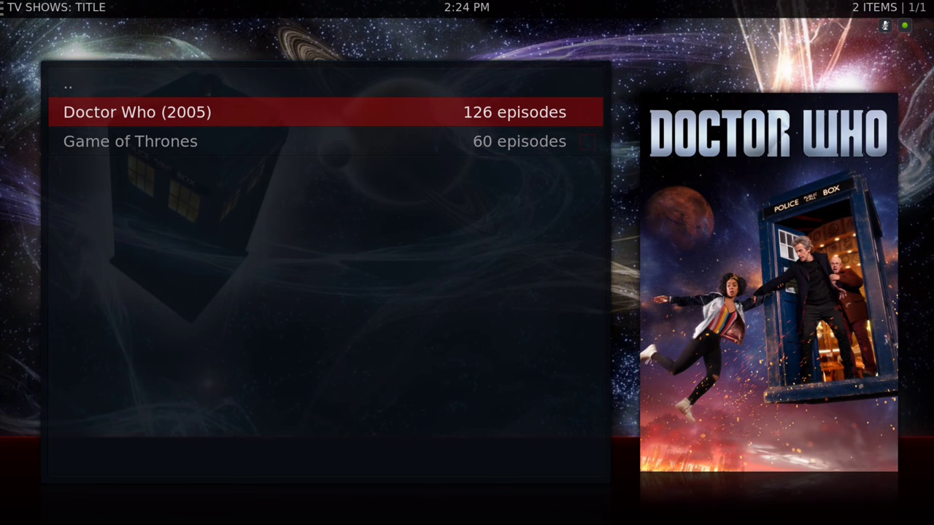
key(Down)
key(Up)
key(Down)
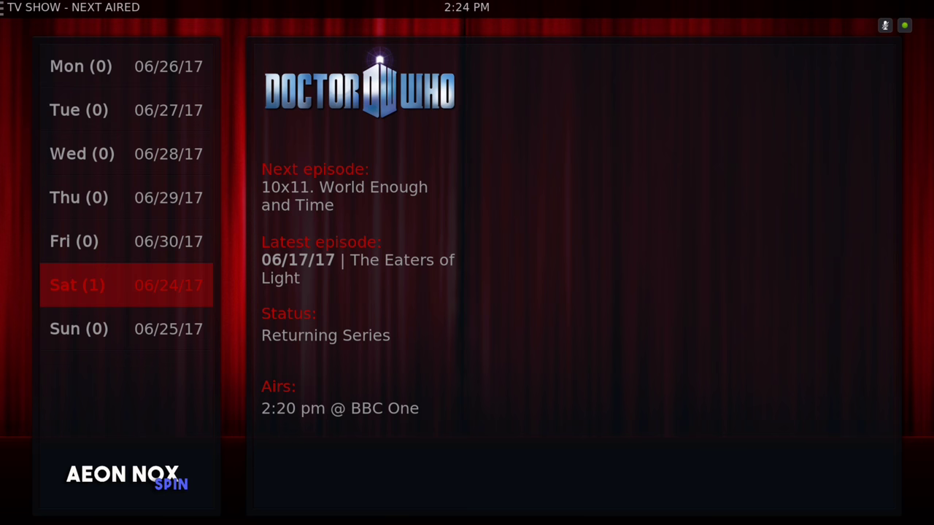
key(Right)
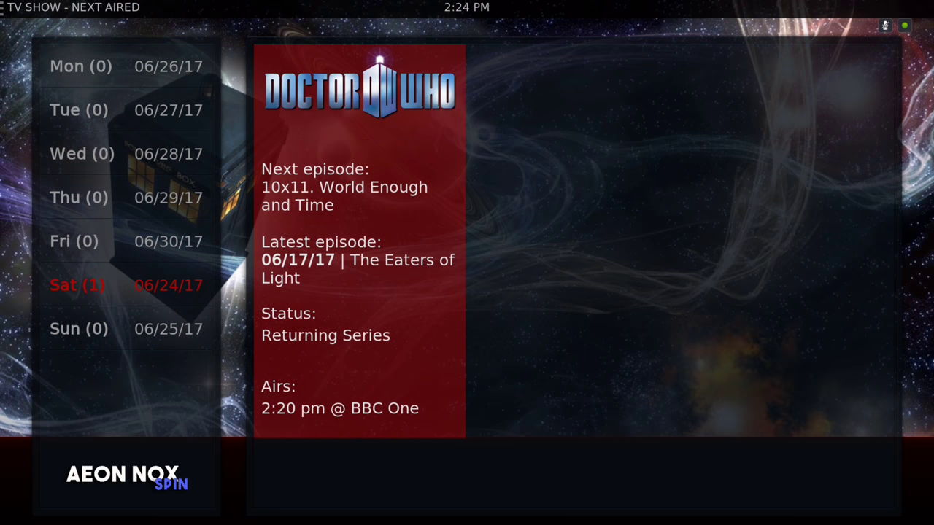
Browse the movie titles John Wick, John Wick: Chapter 2 and Wonder Woman.
key(Escape)
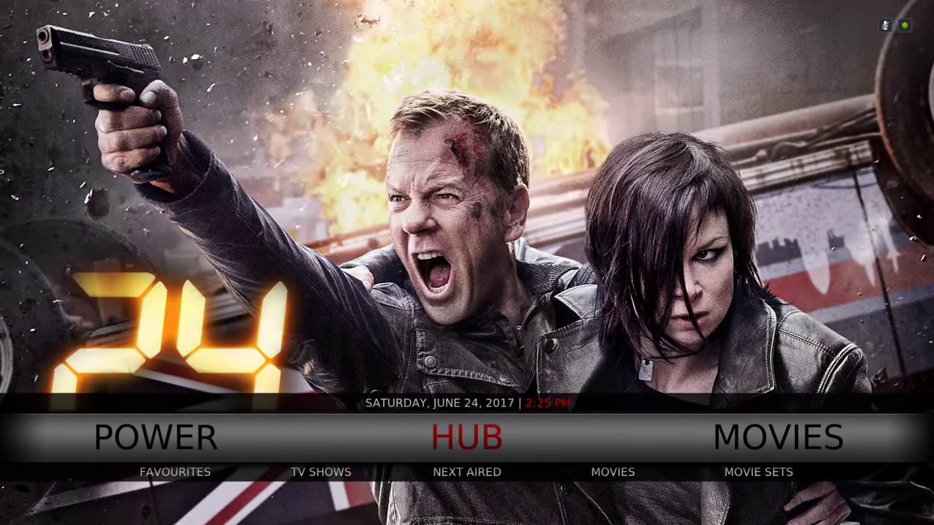
key(Down)
key(Right)
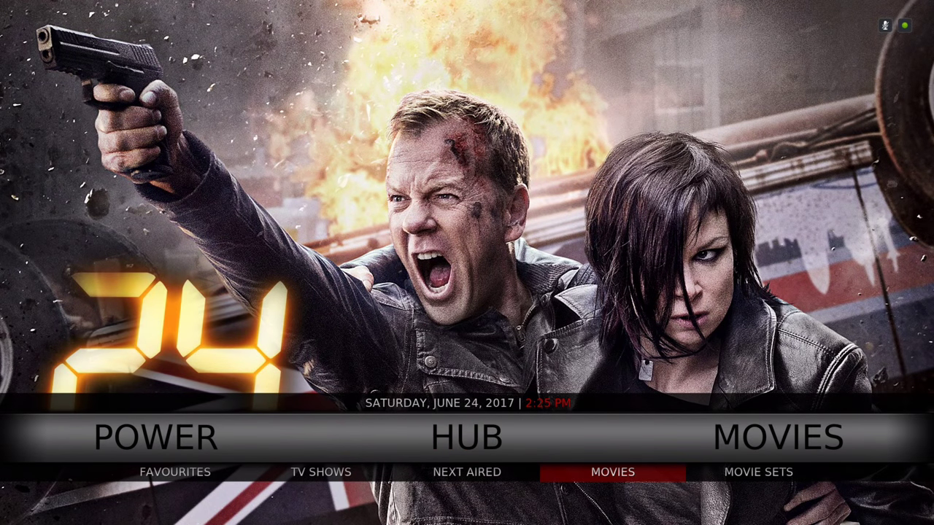
key(Return)
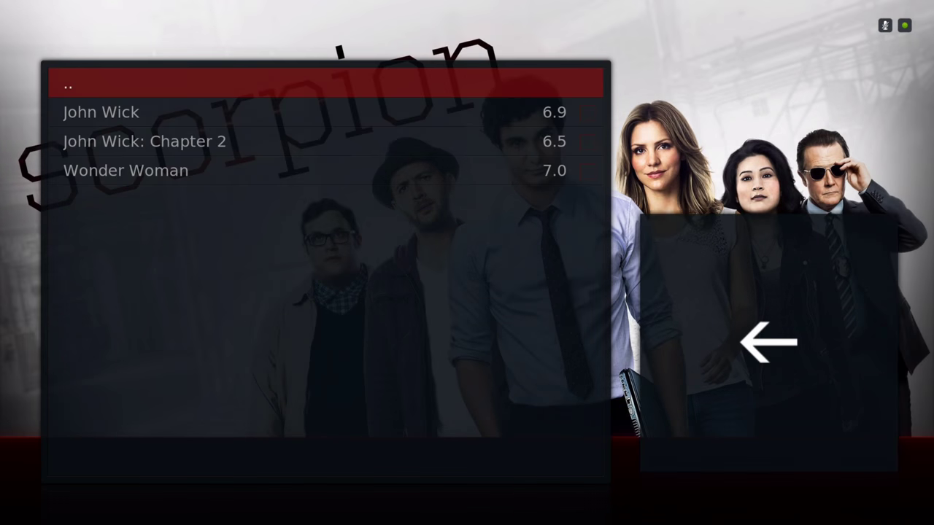
key(Down)
key(Down)
key(Down)
key(Up)
key(Up)
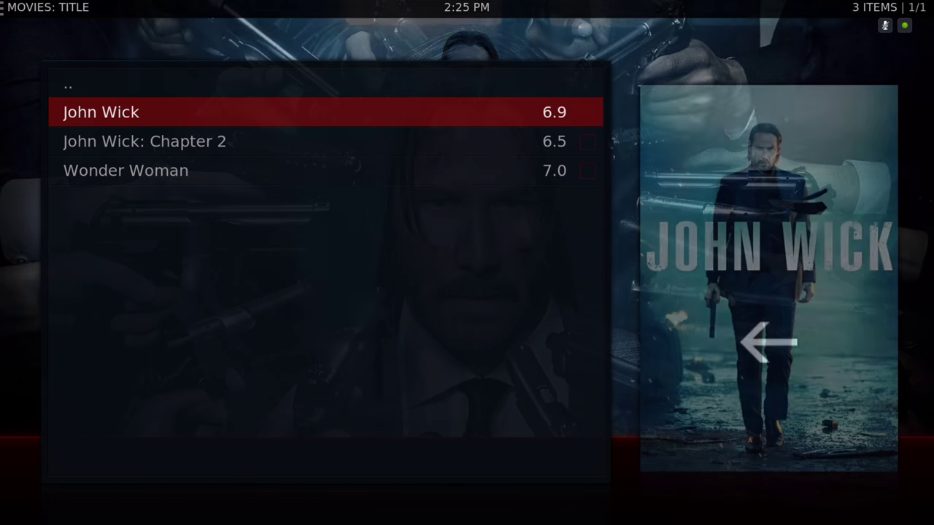
key(Down)
key(Down)
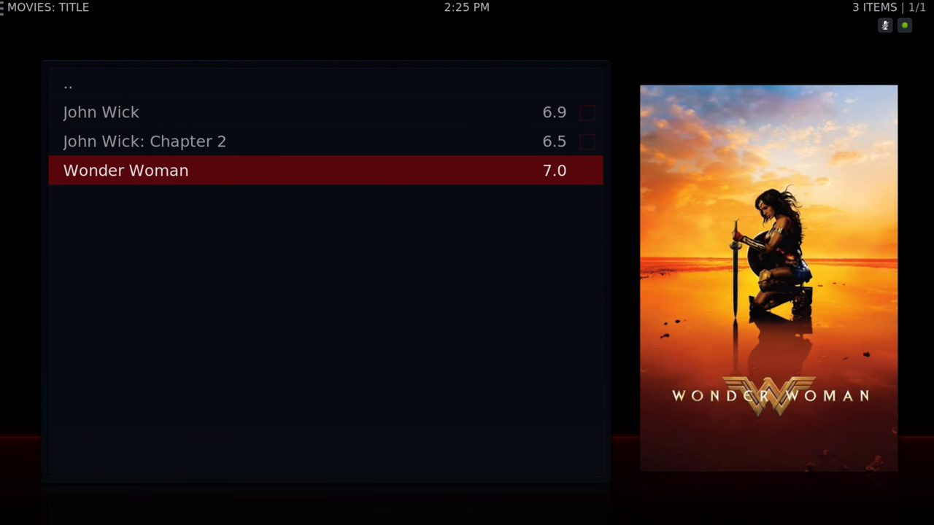
key(Up)
key(Up)
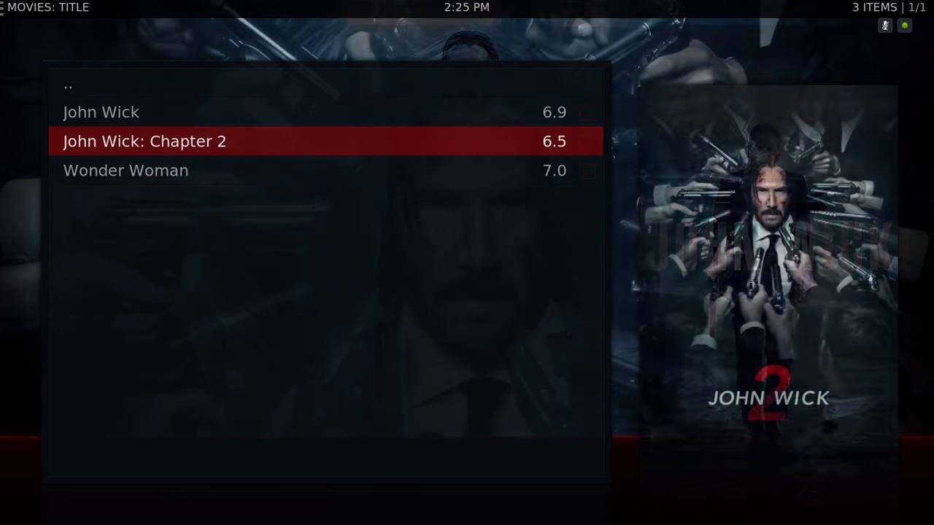
key(Down)
key(Down)
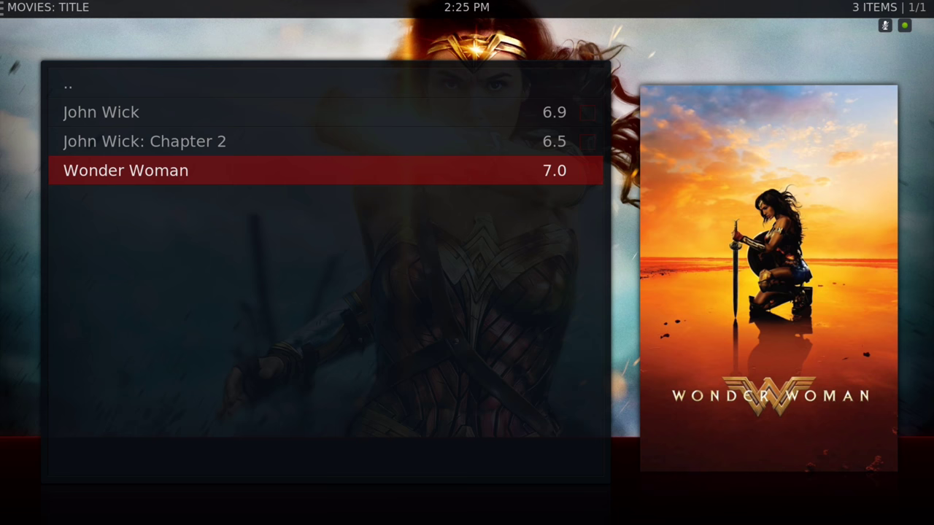
Open the John Wick Collection from Movie Sets and view its first film.
key(Escape)
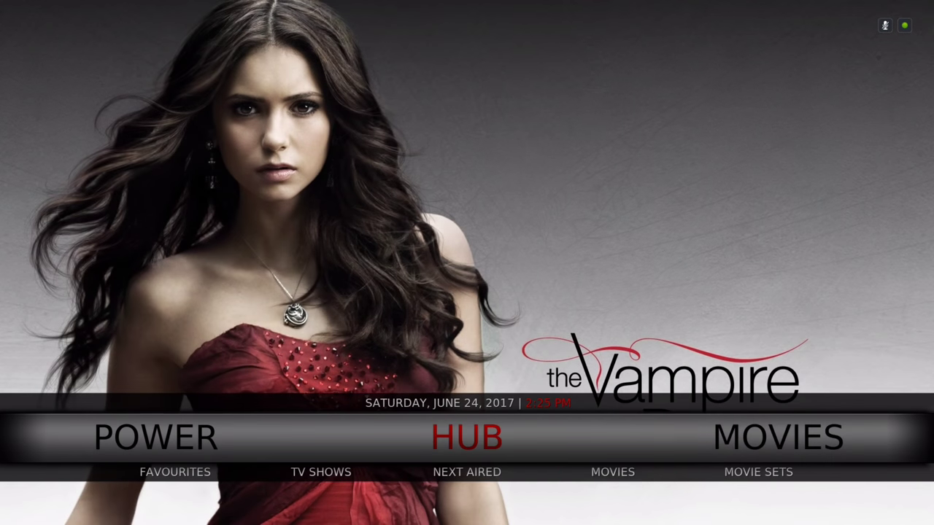
key(Right)
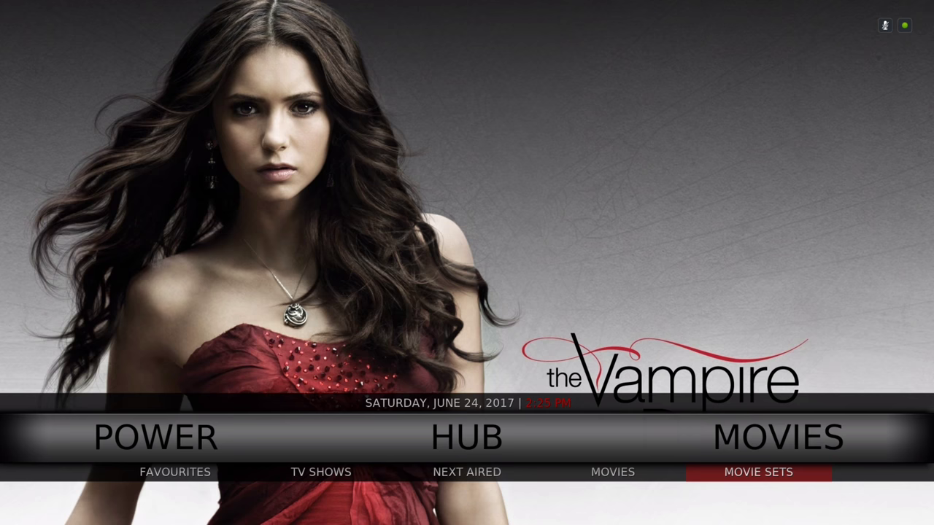
key(Return)
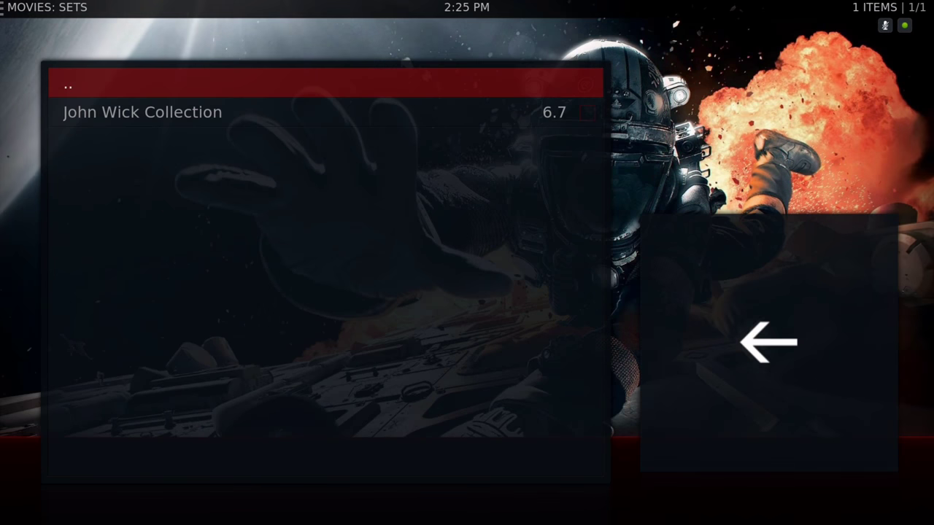
key(Down)
key(Return)
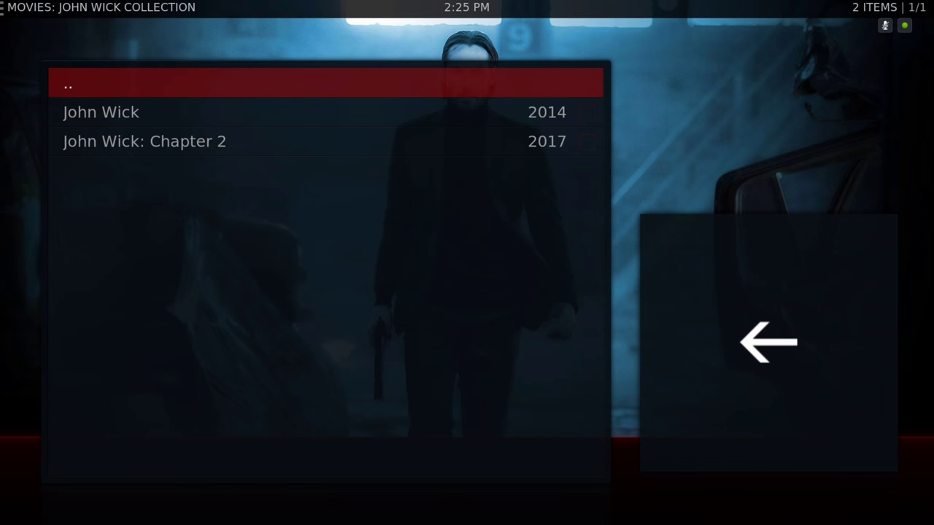
key(Down)
key(Down)
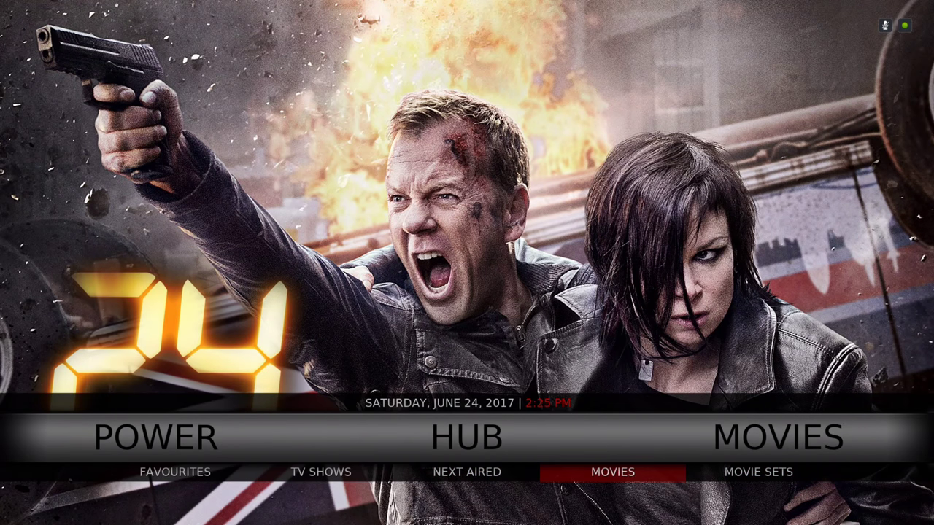
key(Left)
key(Left)
key(Right)
Open Extended Info's All Movies (TheMovieDB) grid and select Interstellar.
key(Up)
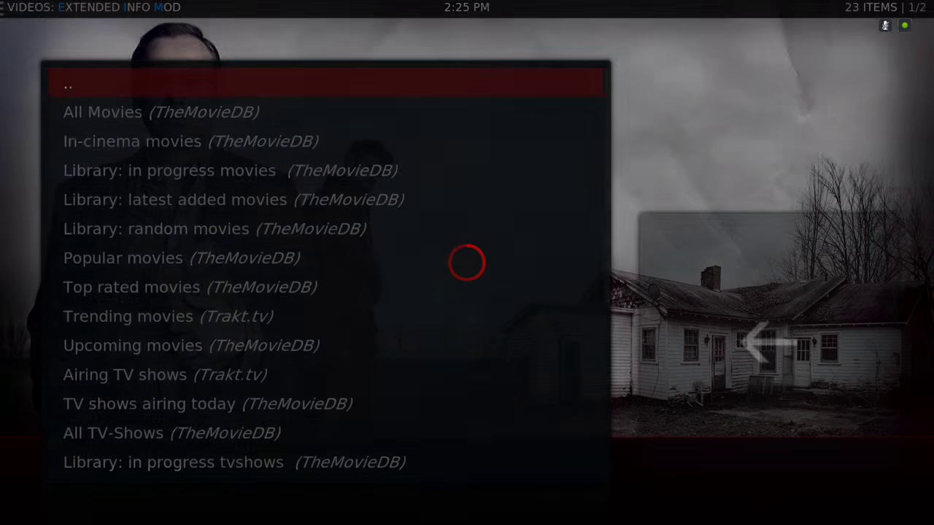
key(Down)
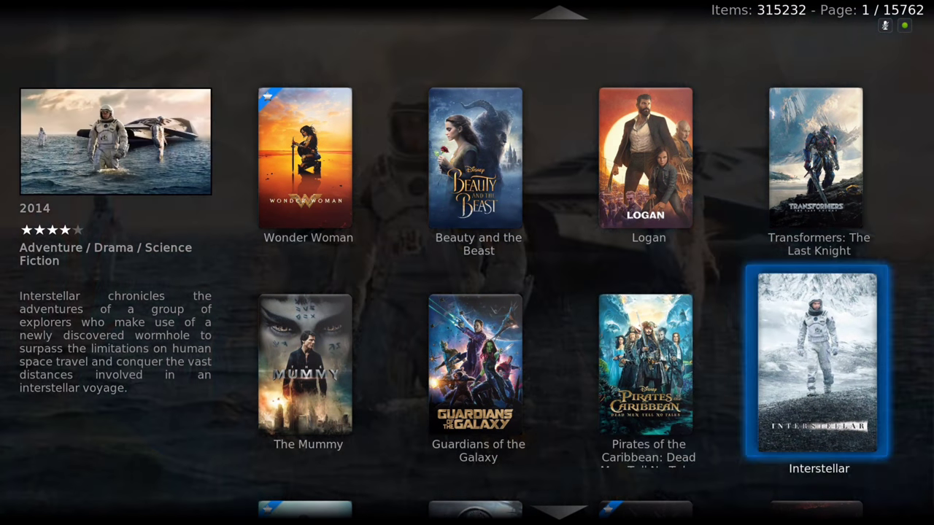
key(Left)
key(Down)
key(Left)
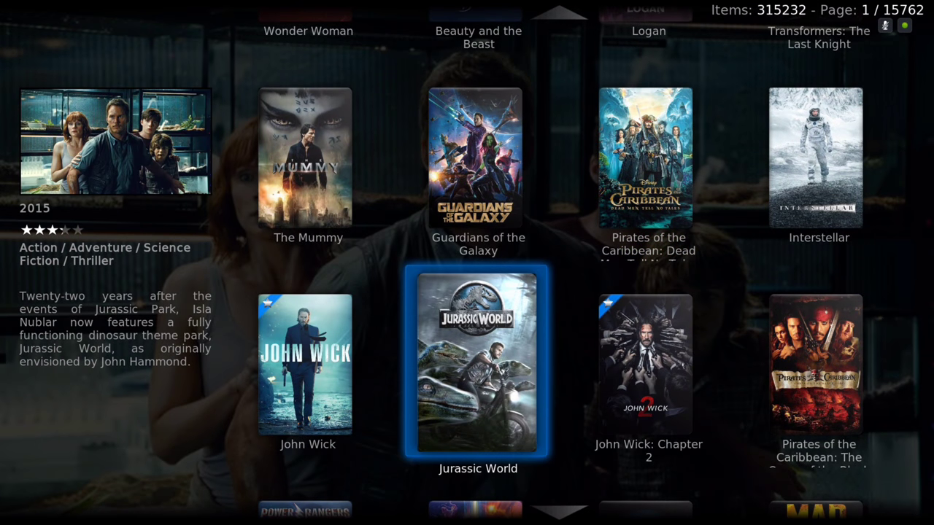
key(Up)
key(Right)
key(Right)
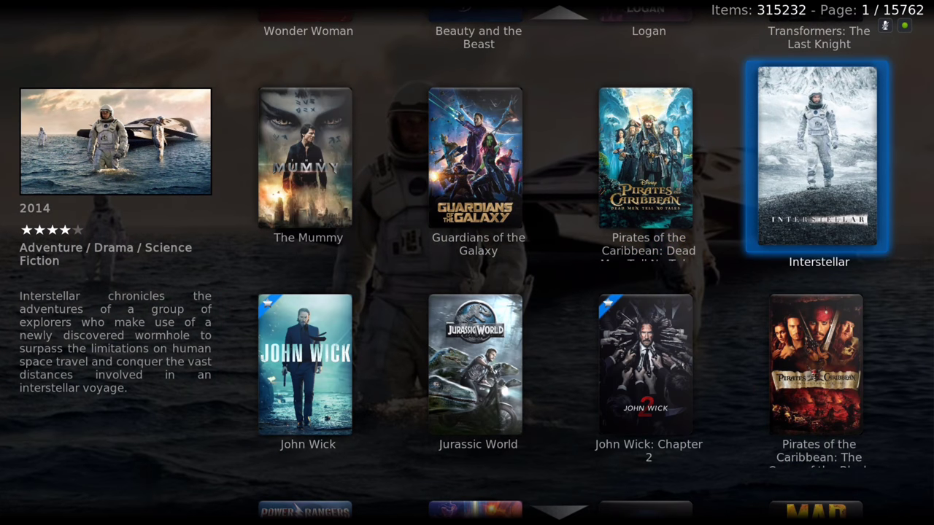
key(Return)
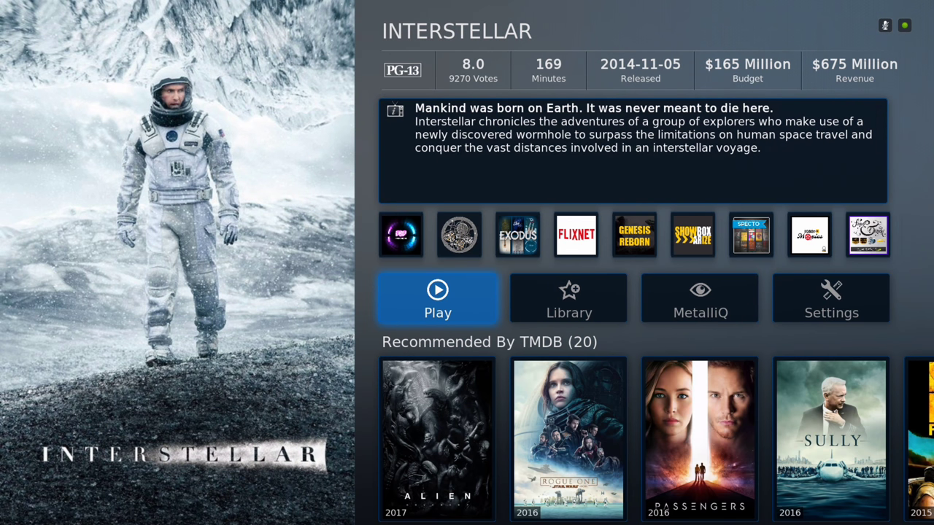
Bring up Interstellar's Play Using list and browse Exodus, Showbox Arize, Flixnet and Genesis Reborn.
key(Return)
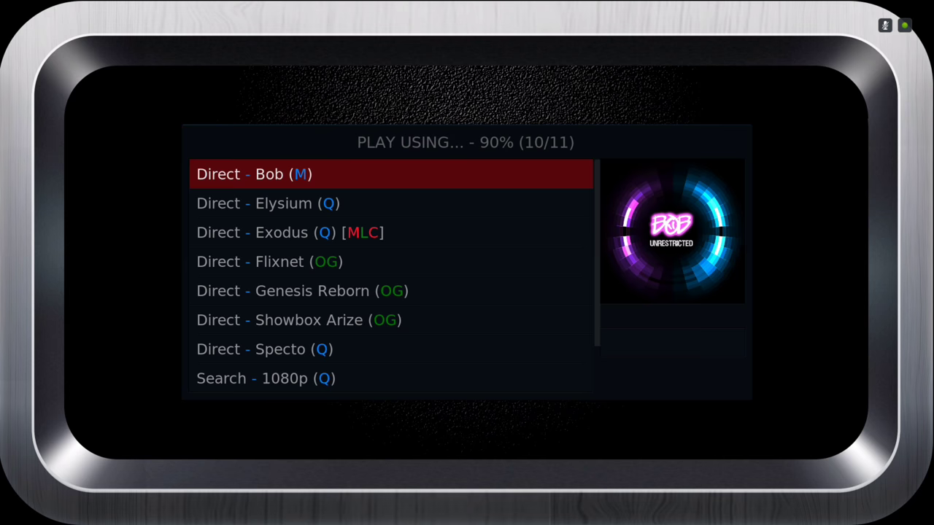
key(Down)
key(Down)
key(Down)
key(Down)
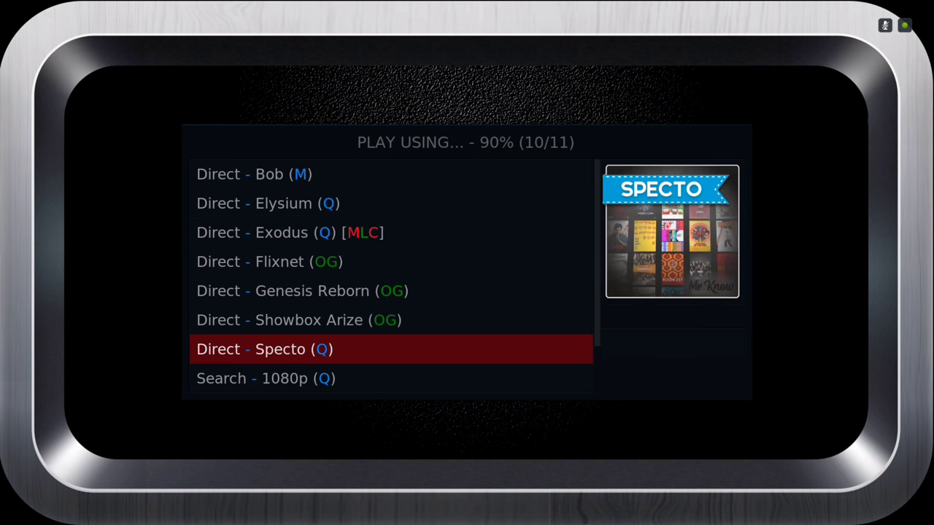
key(Up)
key(Up)
key(Up)
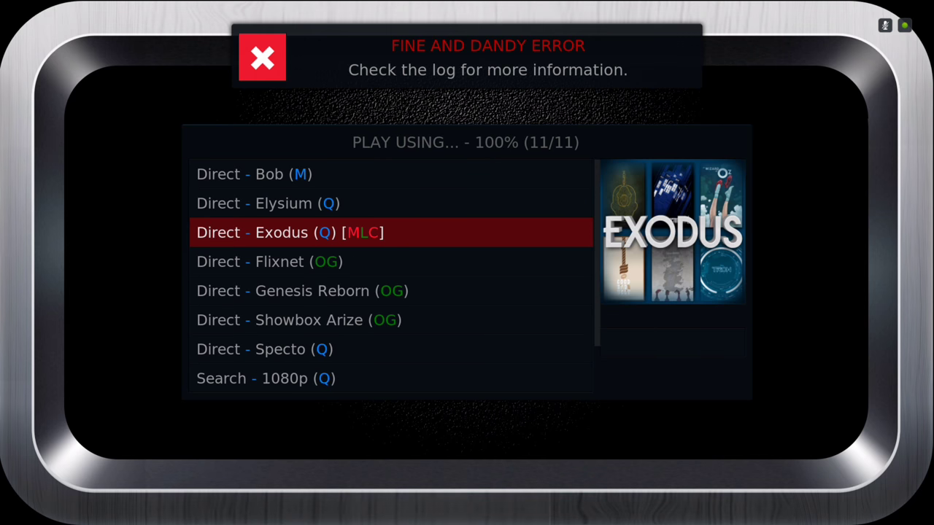
key(Down)
key(Down)
key(Down)
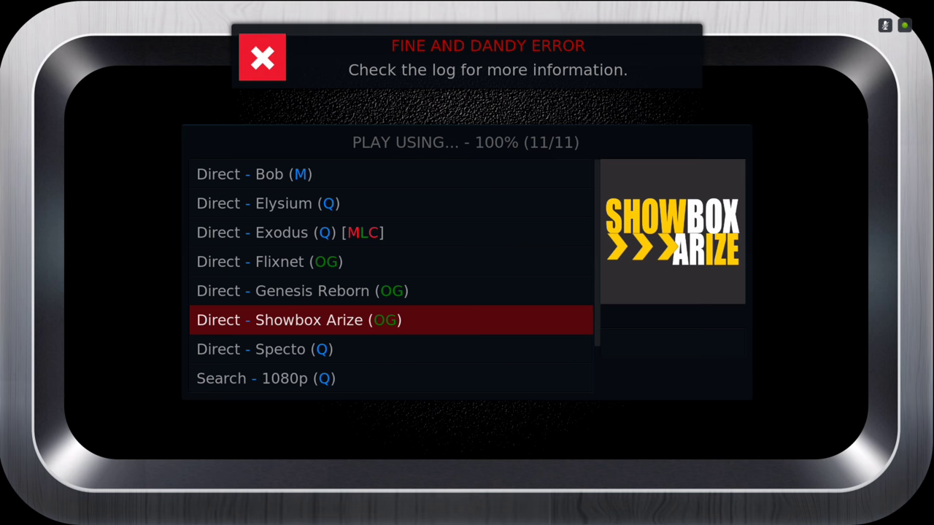
key(Up)
key(Up)
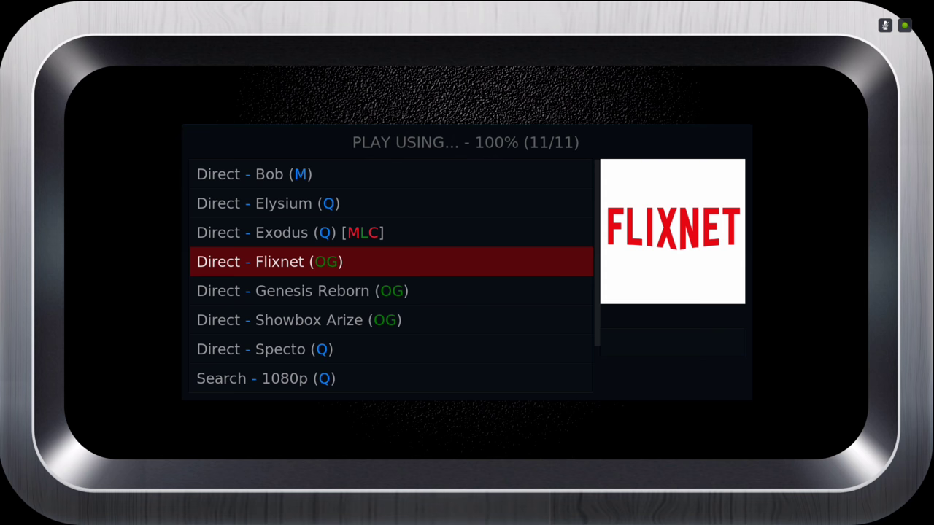
key(Down)
key(Down)
key(Down)
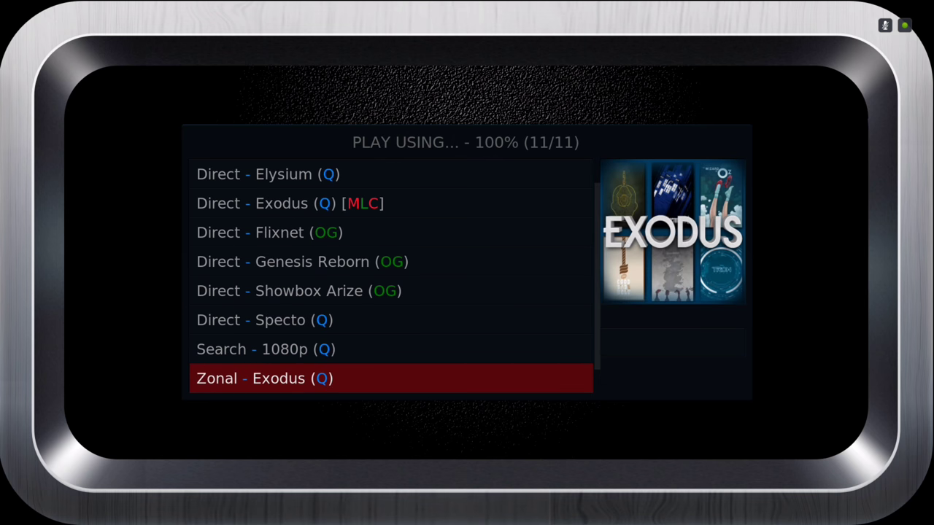
key(Down)
key(Up)
key(Up)
key(Up)
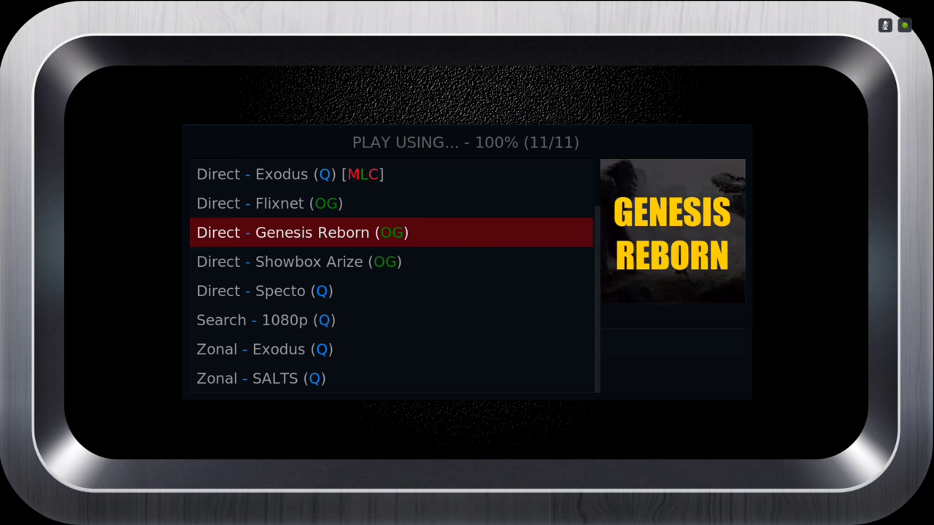
key(Down)
key(Down)
key(Down)
Scroll back through Specto and the other sources, then close the list without playing.
key(Up)
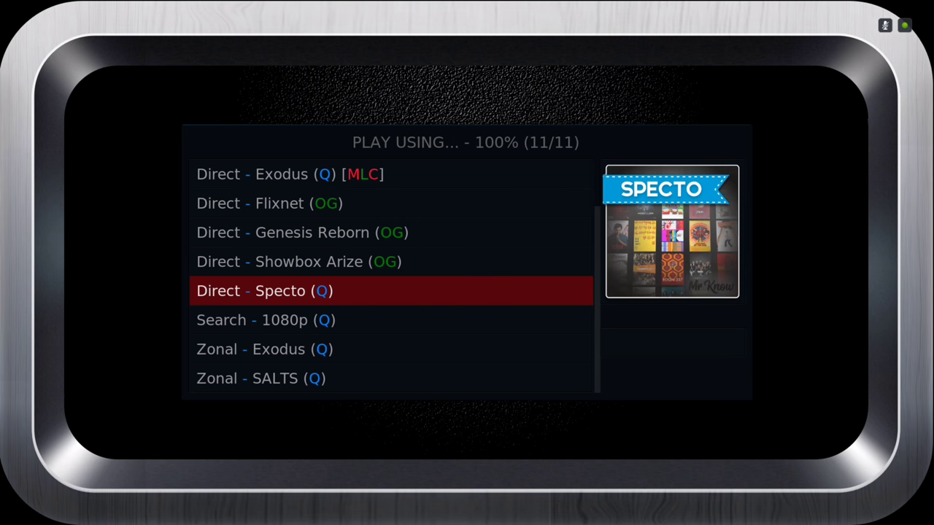
key(Up)
key(Up)
key(Up)
key(Down)
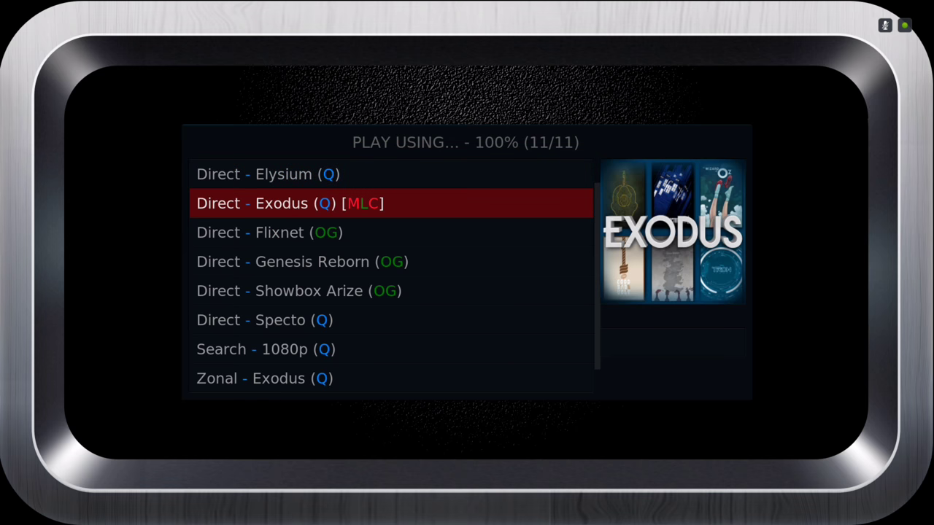
key(Down)
key(Down)
key(Up)
key(Up)
key(Down)
key(Down)
key(Down)
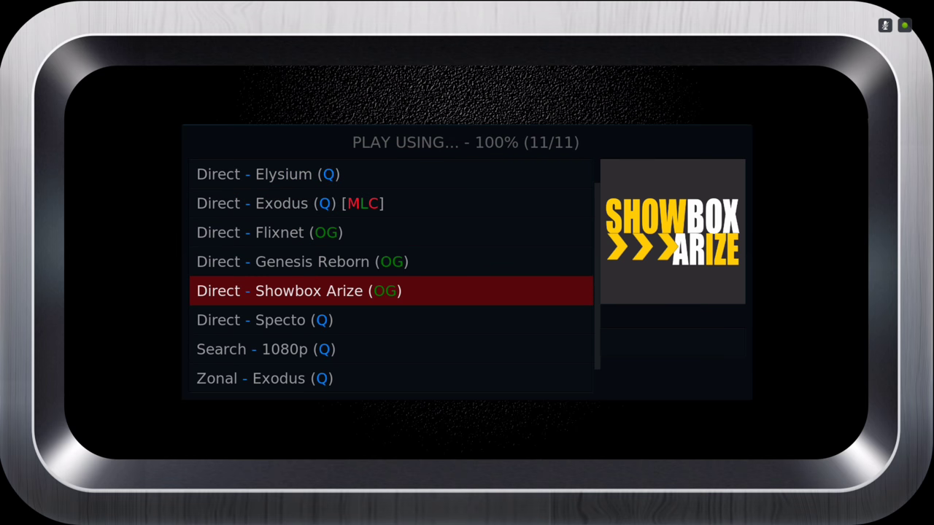
key(Up)
key(Escape)
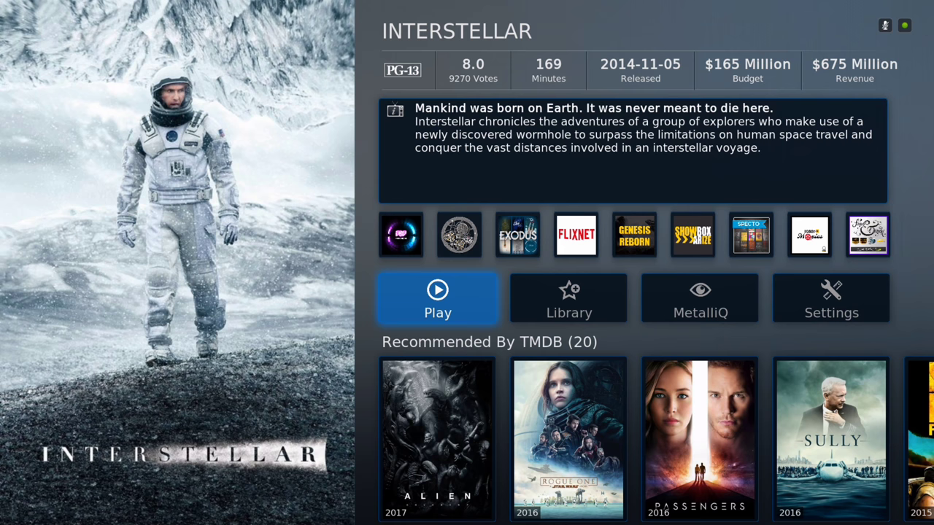
Add Interstellar to the library from its info page.
key(Right)
key(Left)
key(Right)
key(Return)
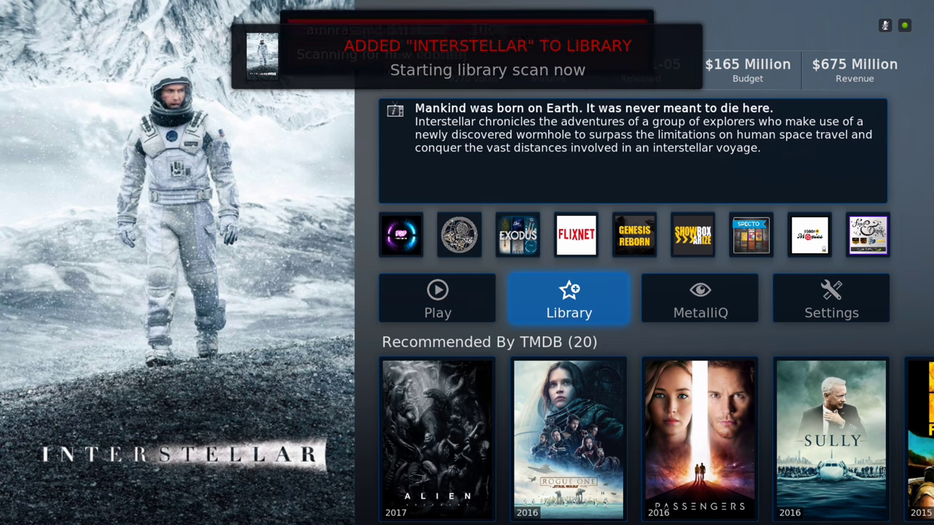
key(Left)
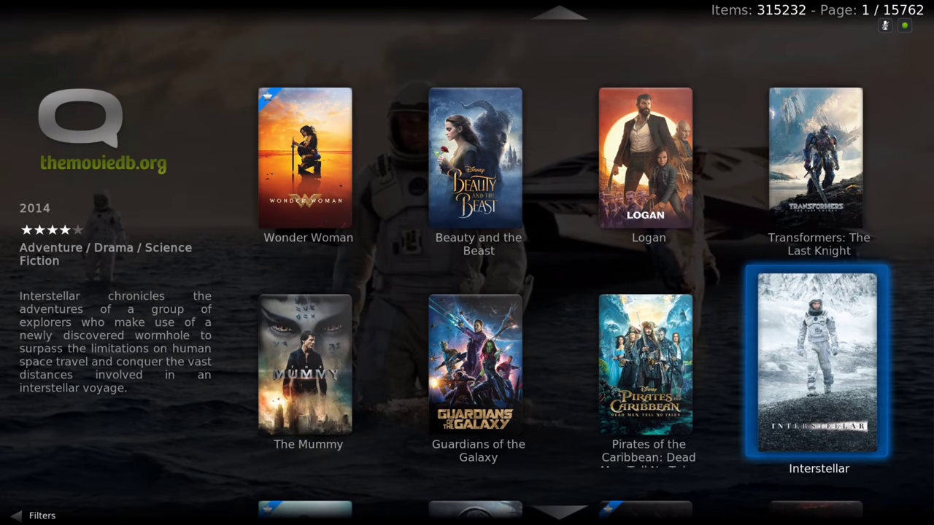
Look at Pirates of the Caribbean's options without adding it, then switch the grid to TV shows.
key(Left)
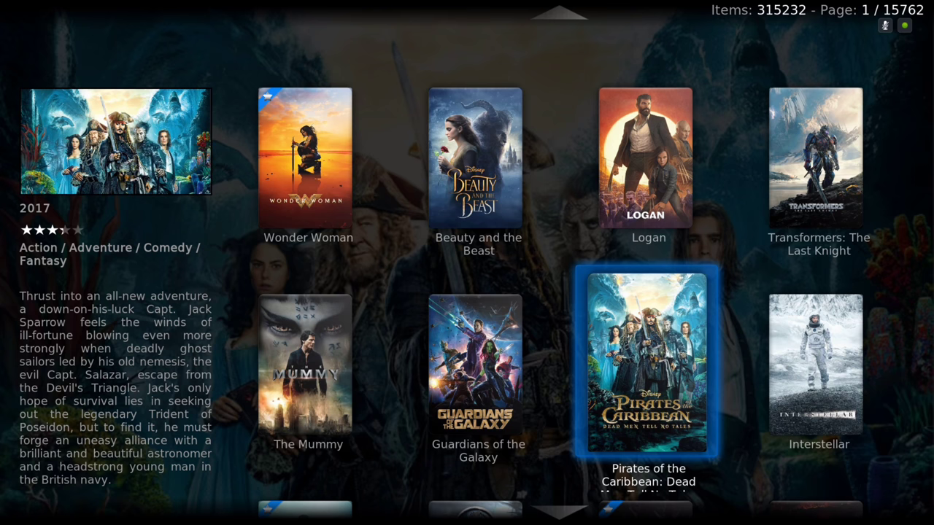
key(Return)
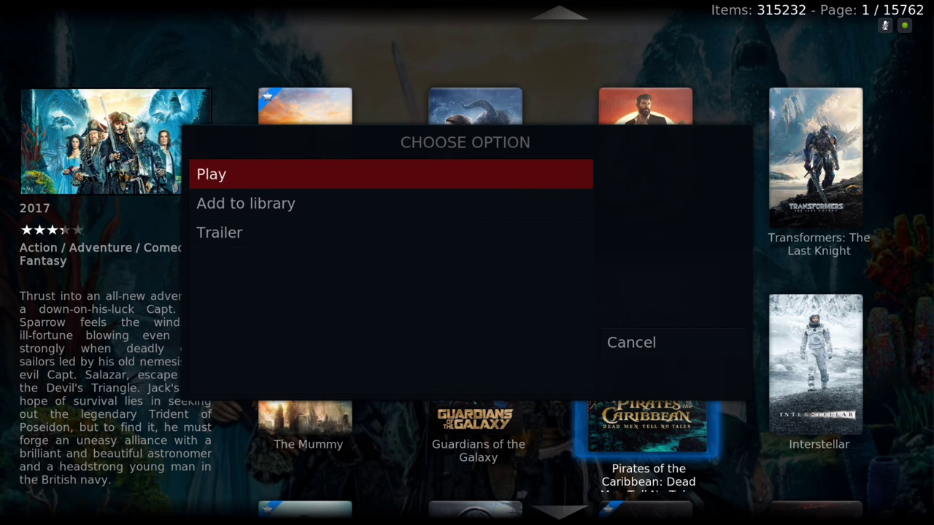
key(Down)
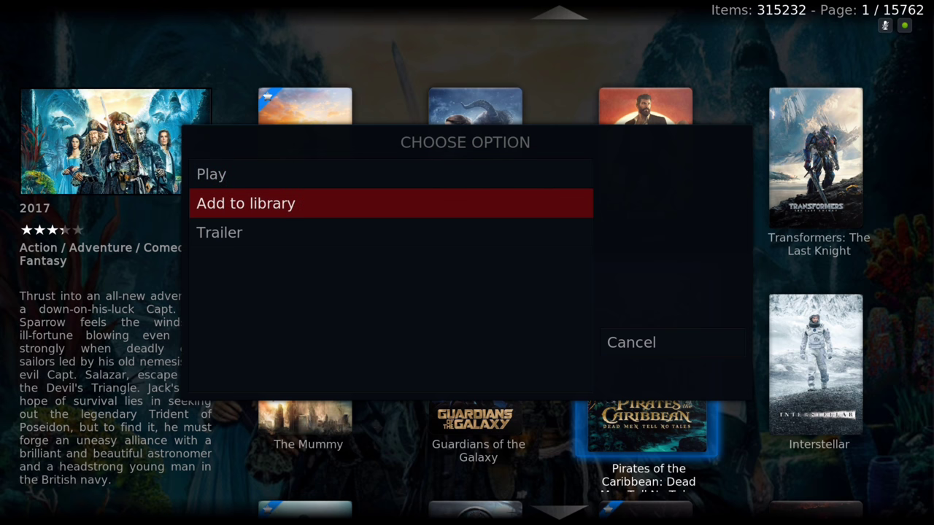
key(Up)
key(Return)
key(Left)
key(Left)
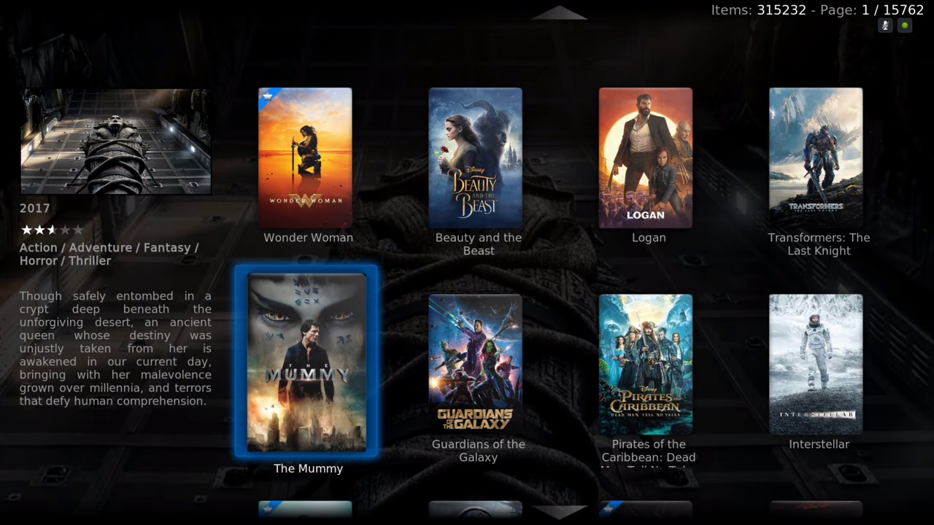
key(Left)
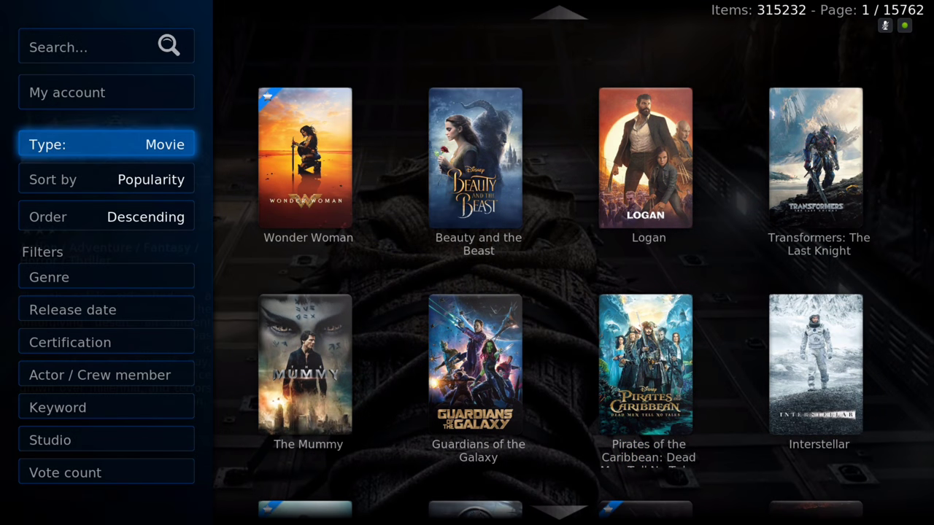
key(Return)
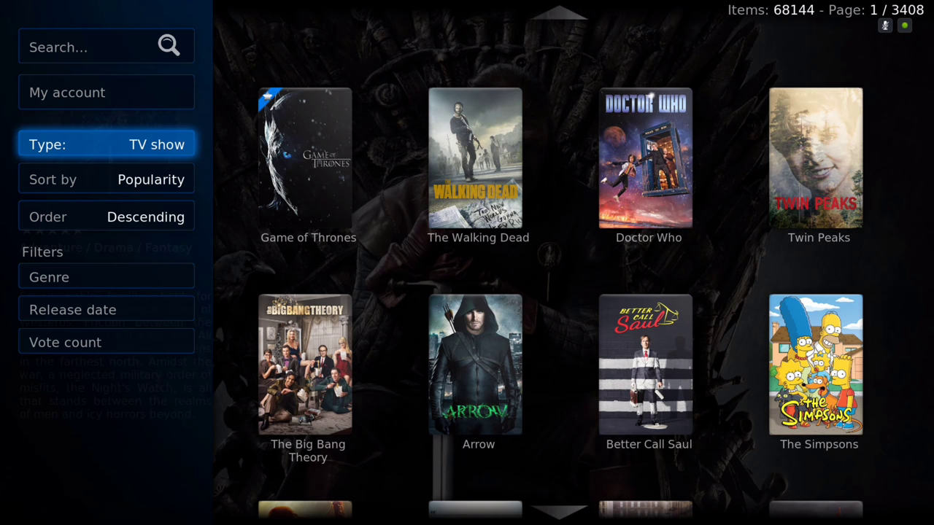
Add Better Call Saul to the library from its options menu.
key(Right)
key(Right)
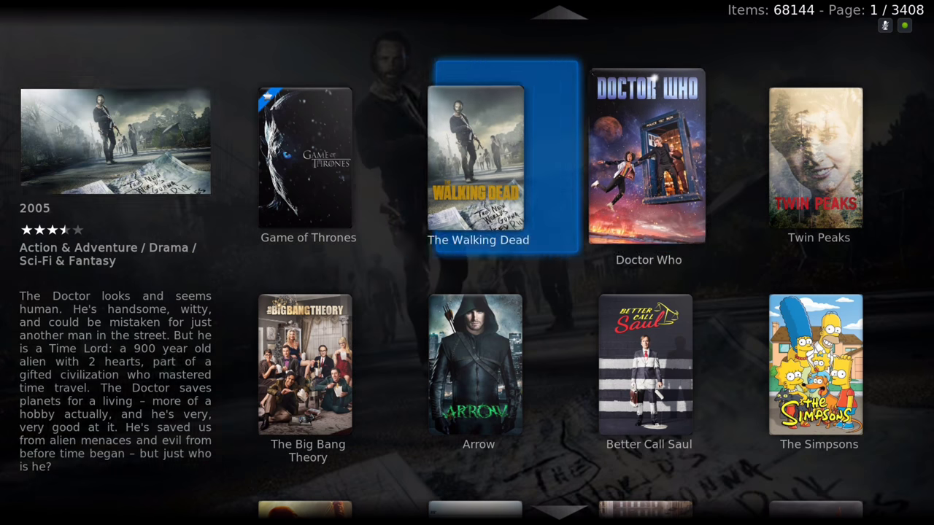
key(Down)
key(Down)
key(Up)
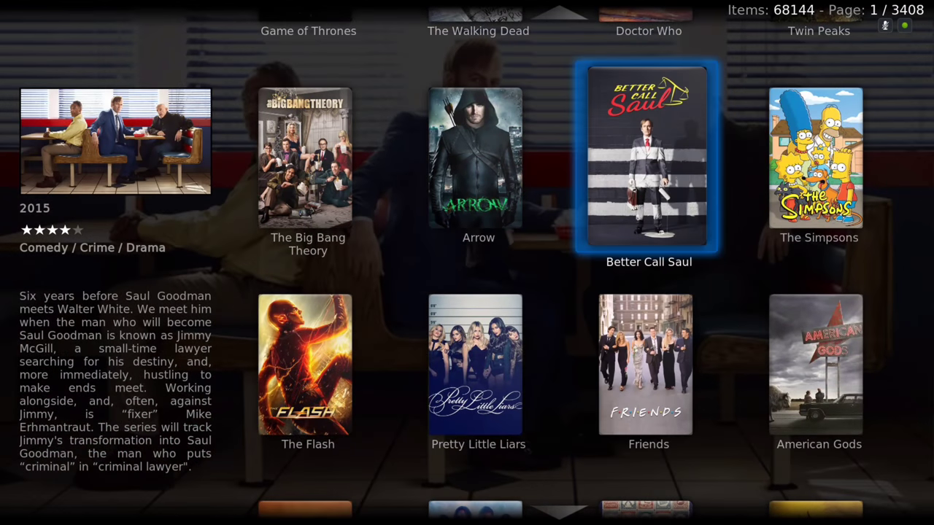
key(Down)
key(Up)
key(Return)
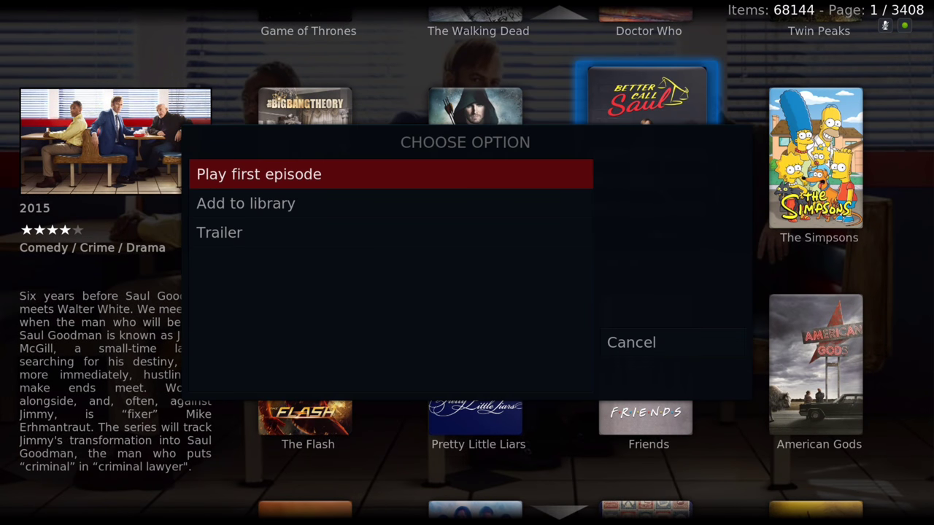
key(Down)
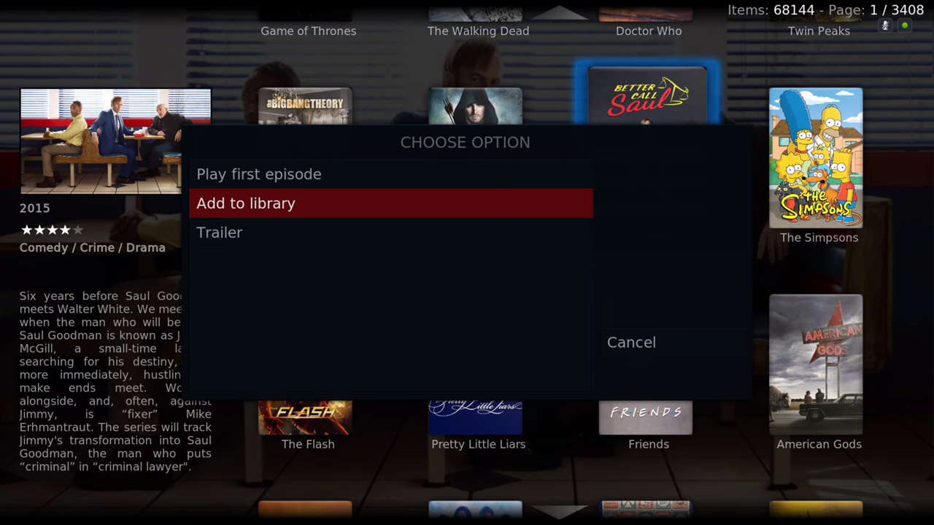
key(Return)
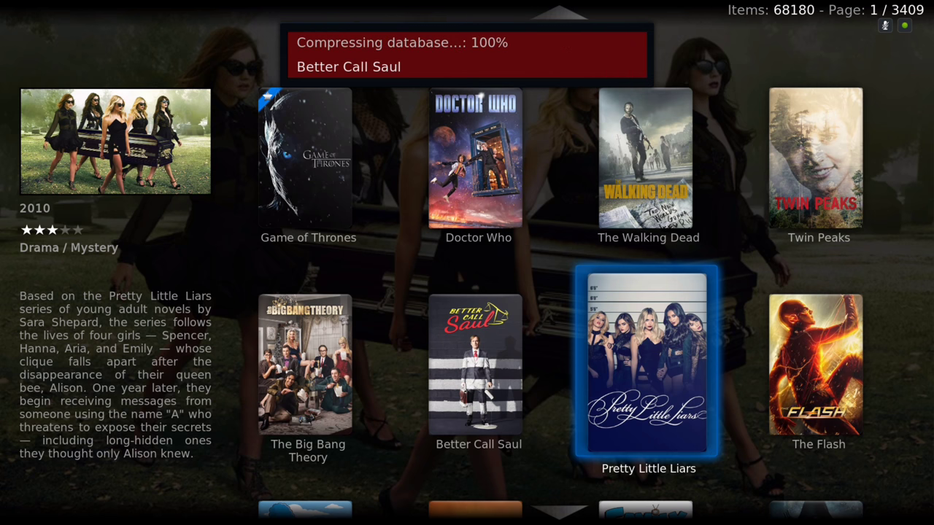
Browse the library TV shows, checking Better Call Saul and Doctor Who (2005).
key(BackSpace)
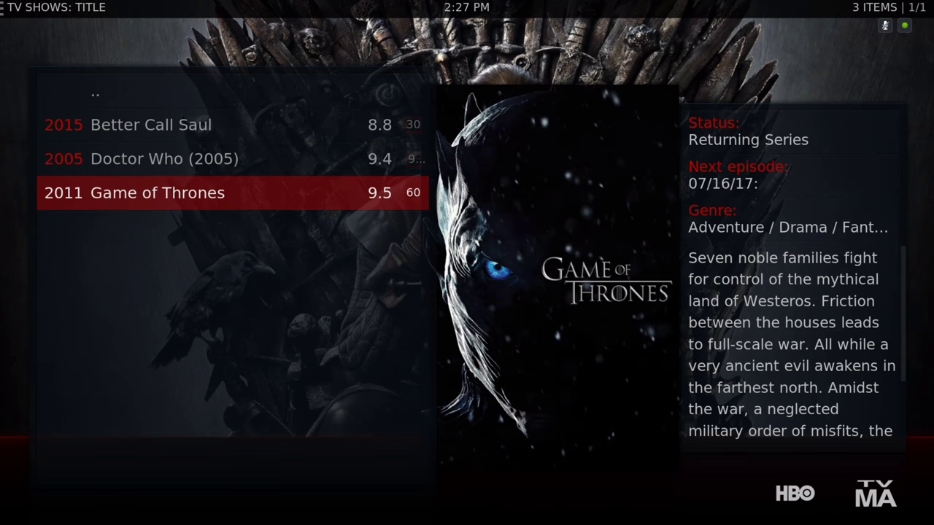
key(Up)
key(Up)
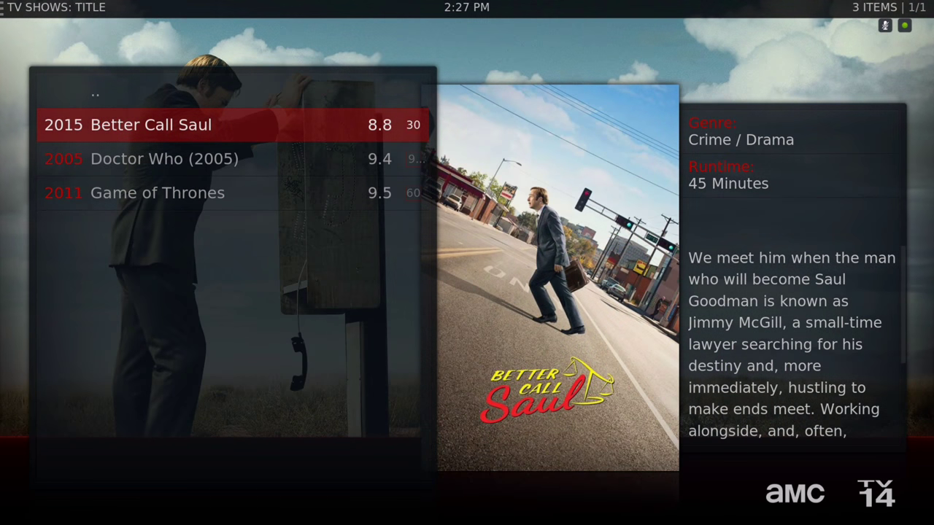
key(Down)
key(Up)
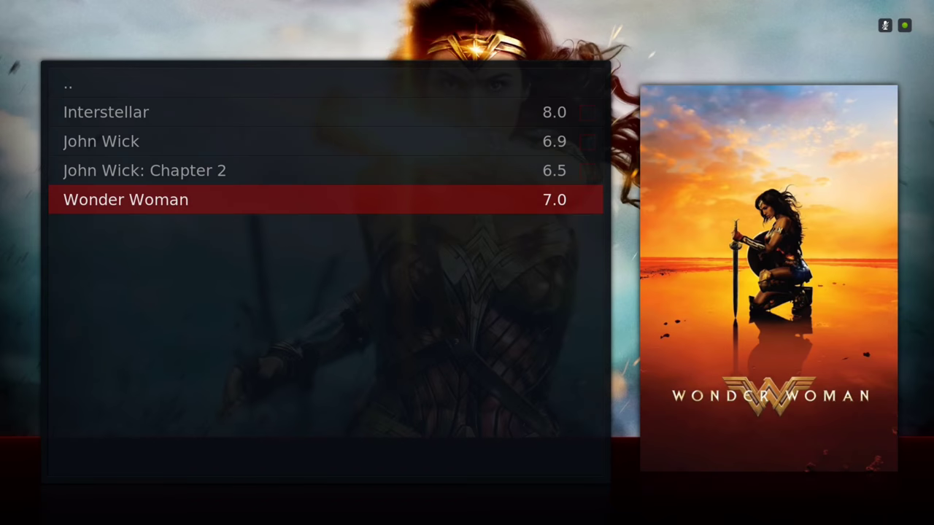
Pick Interstellar in the movie library, browse its sources like Showbox Arize and Exodus, then close without playing.
key(Up)
key(Up)
key(Up)
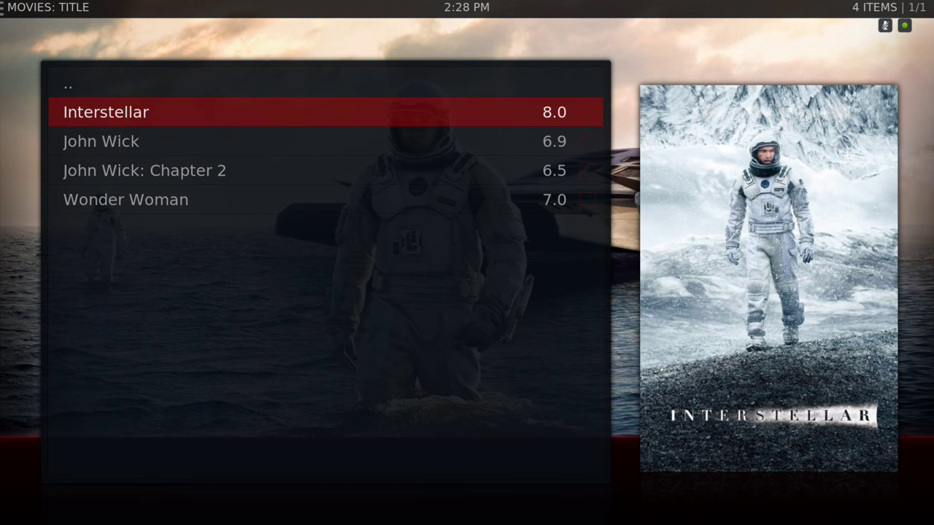
key(Down)
key(Down)
key(Down)
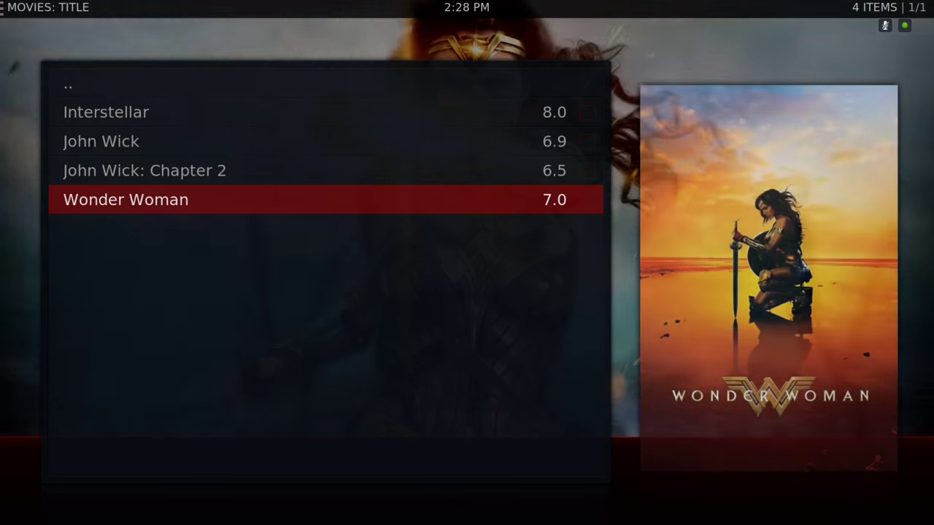
key(Up)
key(Up)
key(Up)
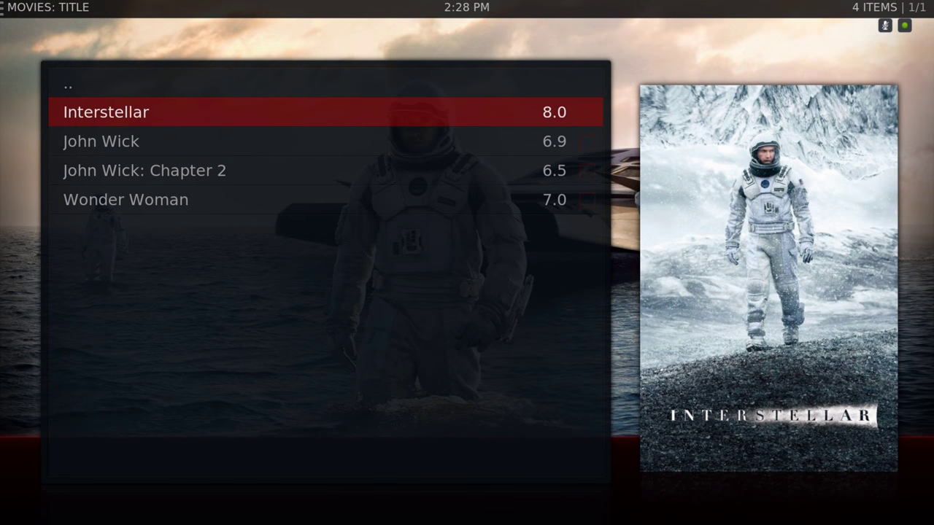
key(Return)
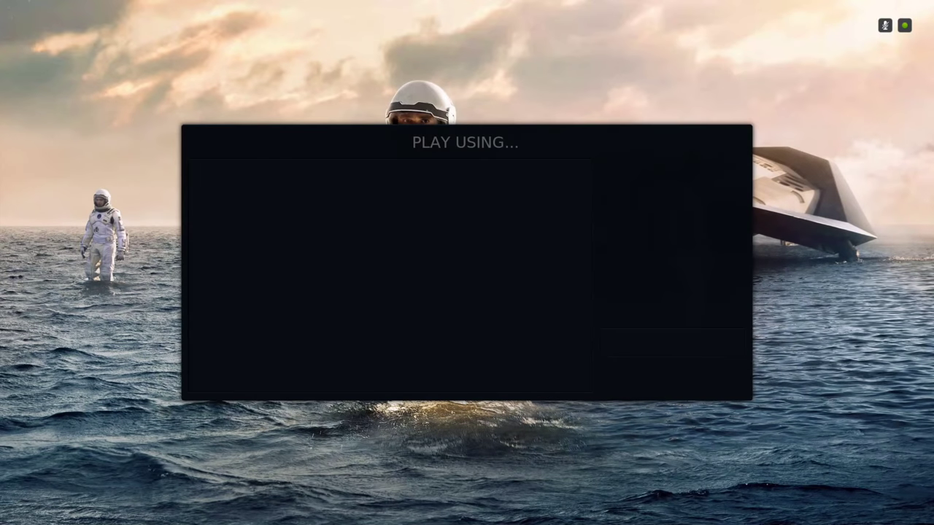
key(Down)
key(Down)
key(Down)
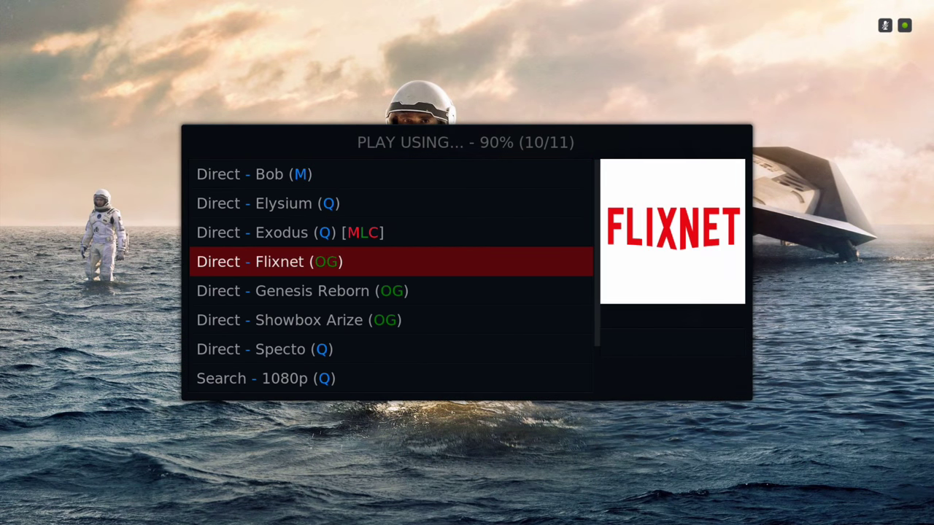
key(Up)
key(Up)
key(Up)
key(Down)
key(Down)
key(Down)
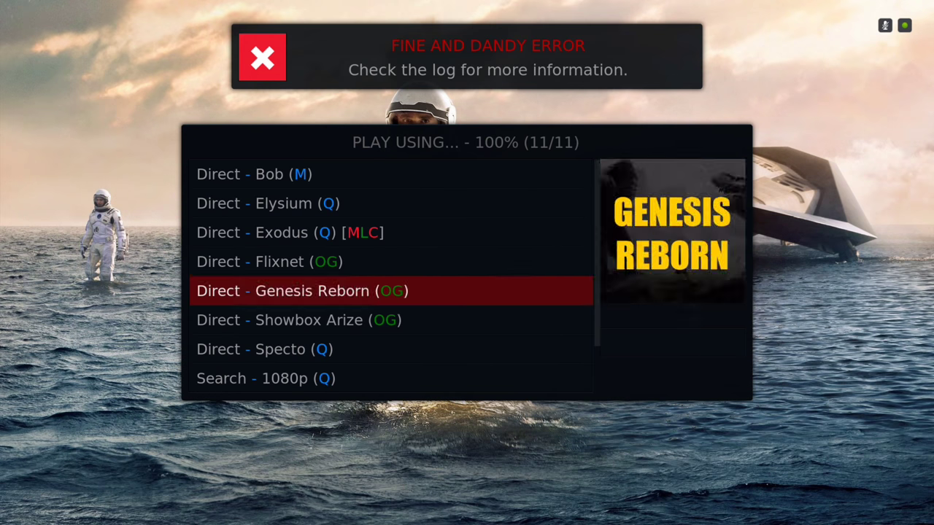
key(Down)
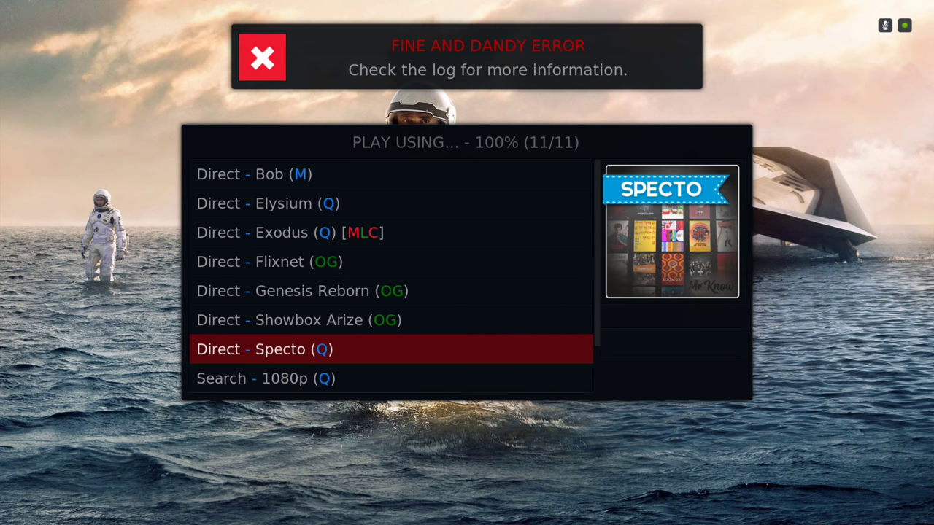
key(Up)
key(Up)
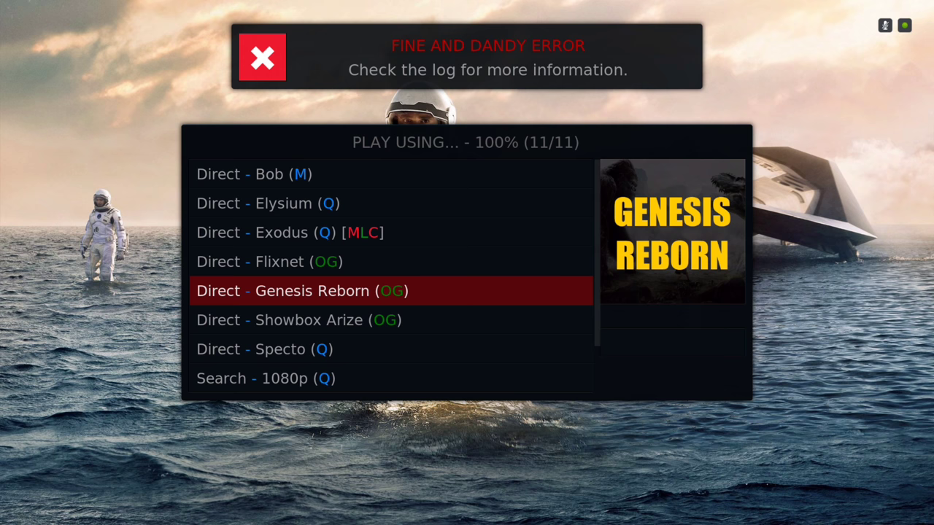
key(Up)
key(Up)
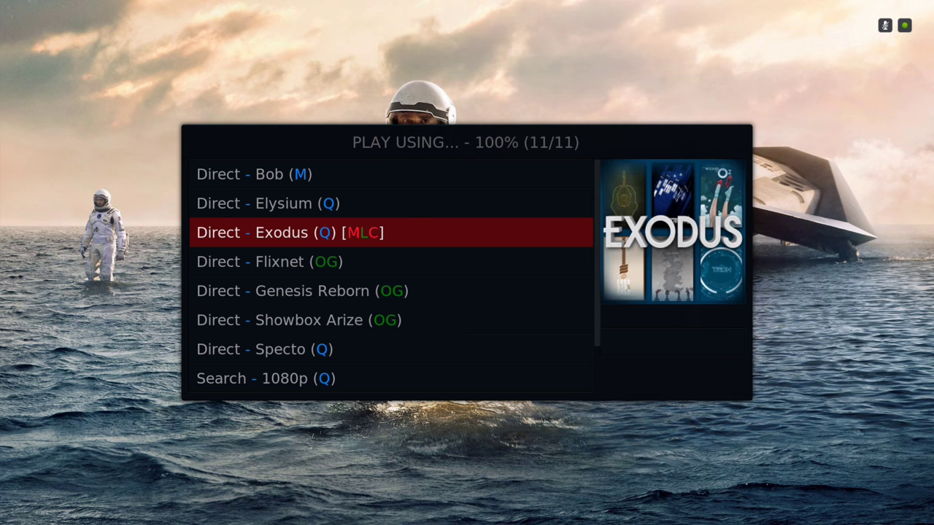
key(Escape)
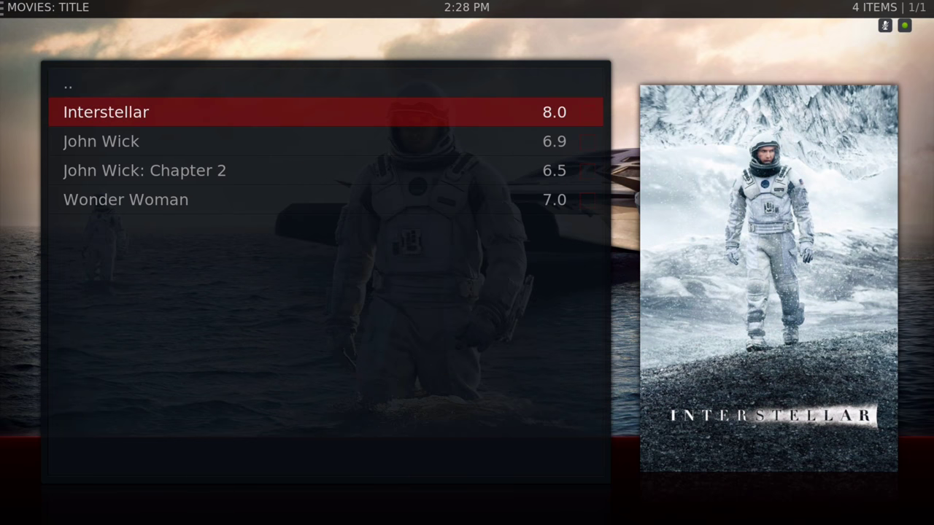
Return home and step through the Movies submenu: Elysium, Specto, Exodus, Showbox and Reborn Movies.
key(Escape)
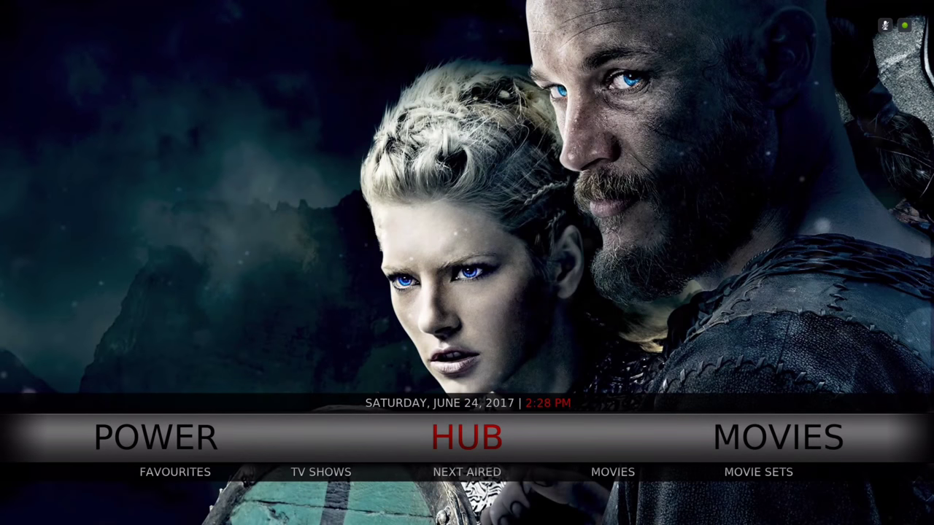
key(Down)
key(Right)
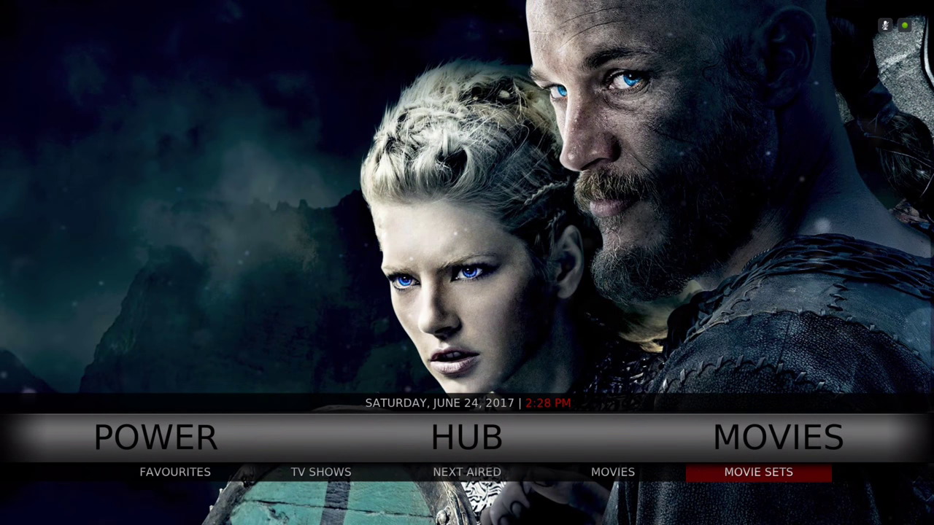
key(Left)
key(Up)
key(Right)
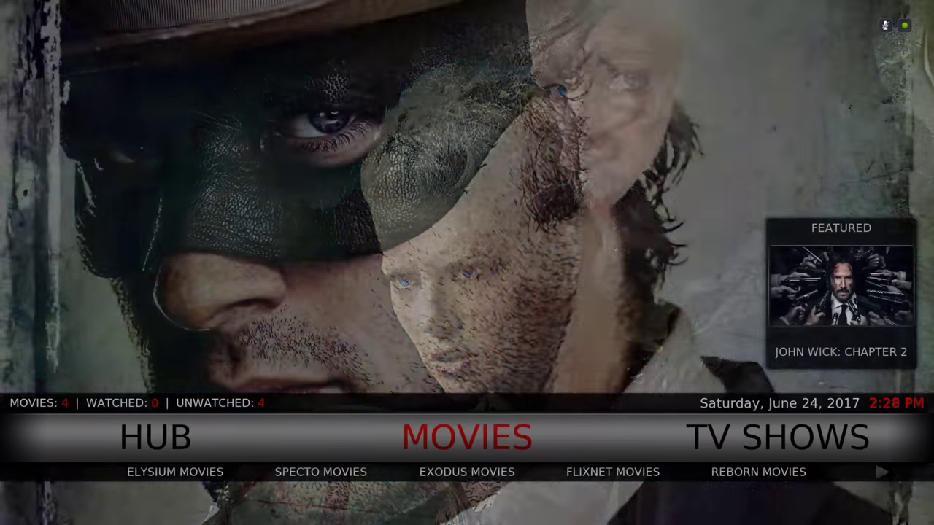
key(Down)
key(Left)
key(Left)
key(Left)
key(Left)
key(Right)
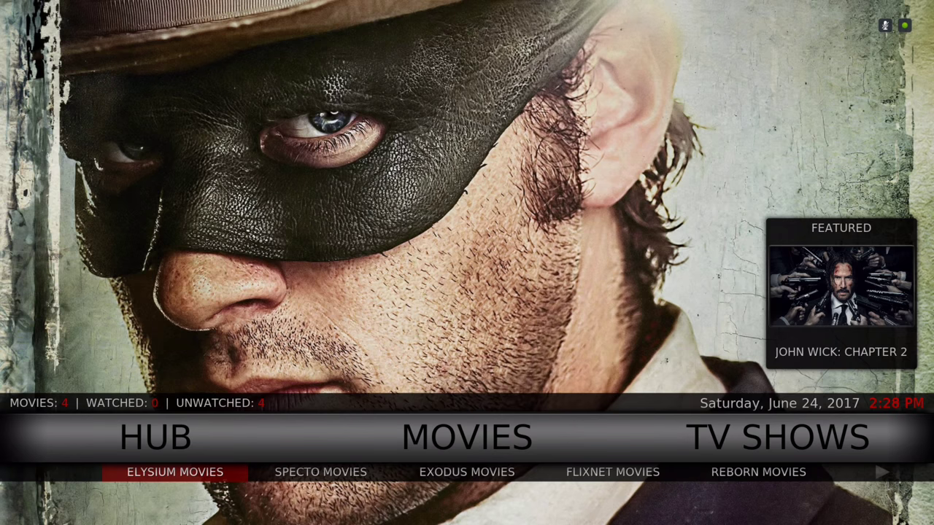
key(Right)
key(Right)
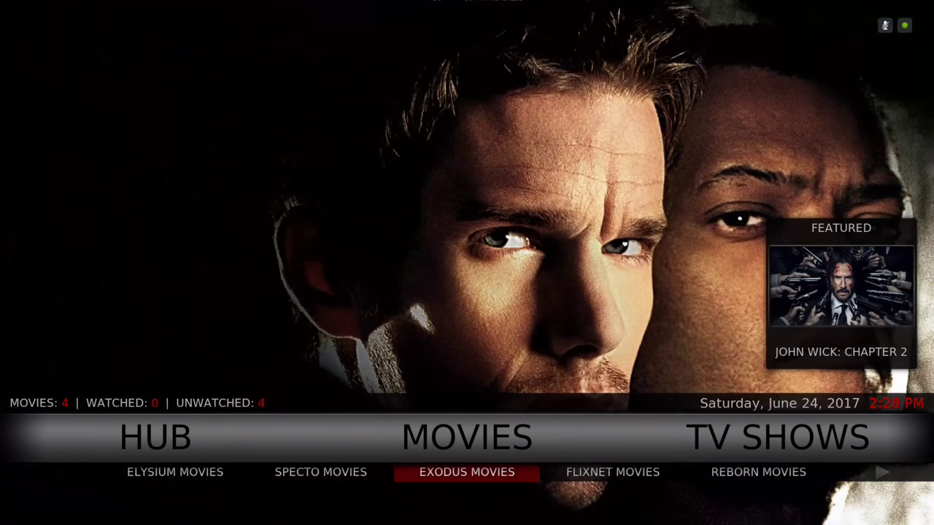
key(Right)
key(Right)
key(Right)
key(Right)
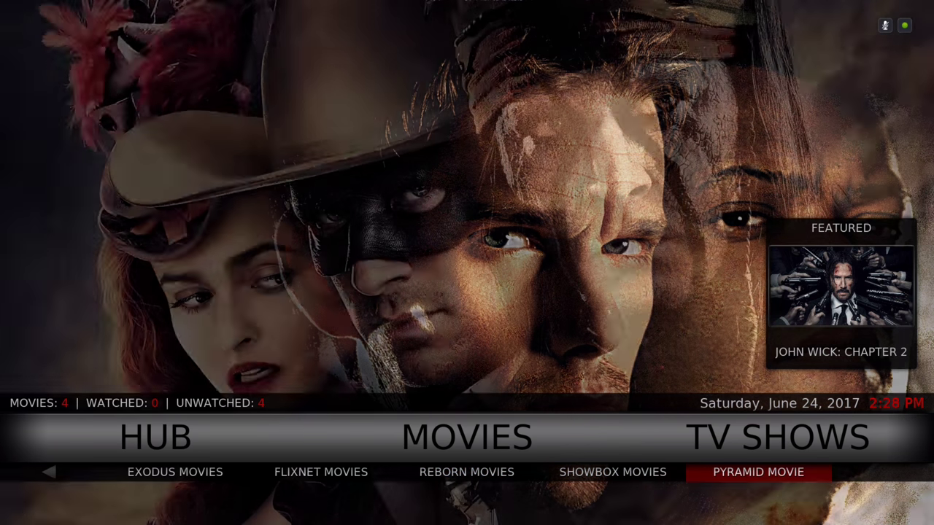
key(Left)
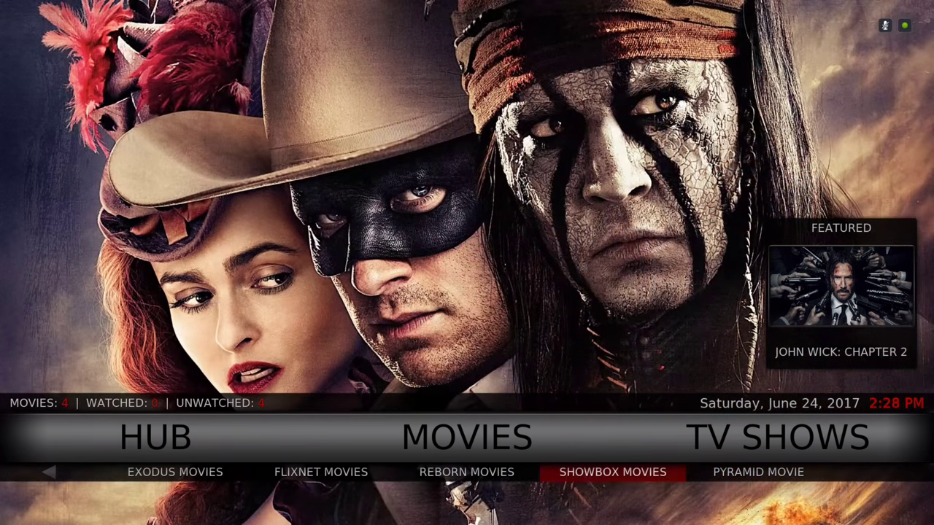
key(Left)
key(Up)
Open Elysium Movies, scroll through Populars, In Theaters and Certificates, then return home.
key(Return)
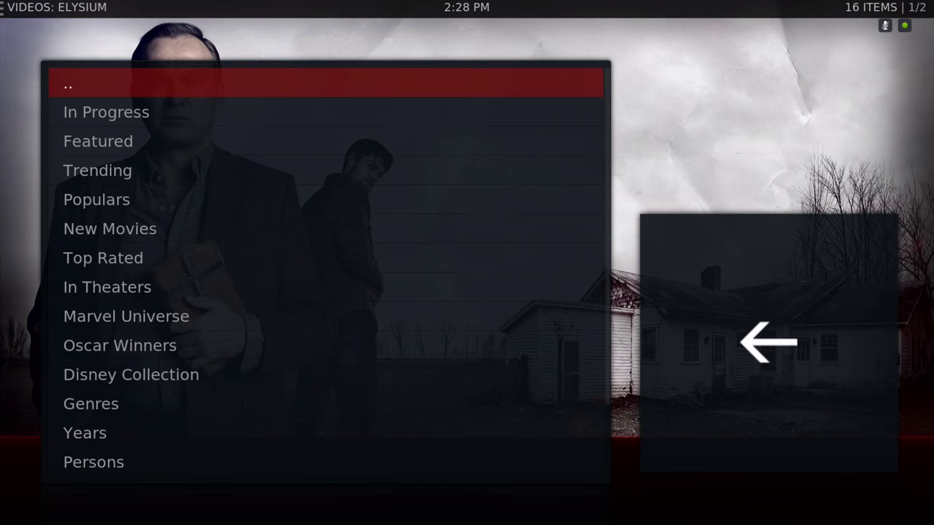
key(Down)
key(Down)
key(Down)
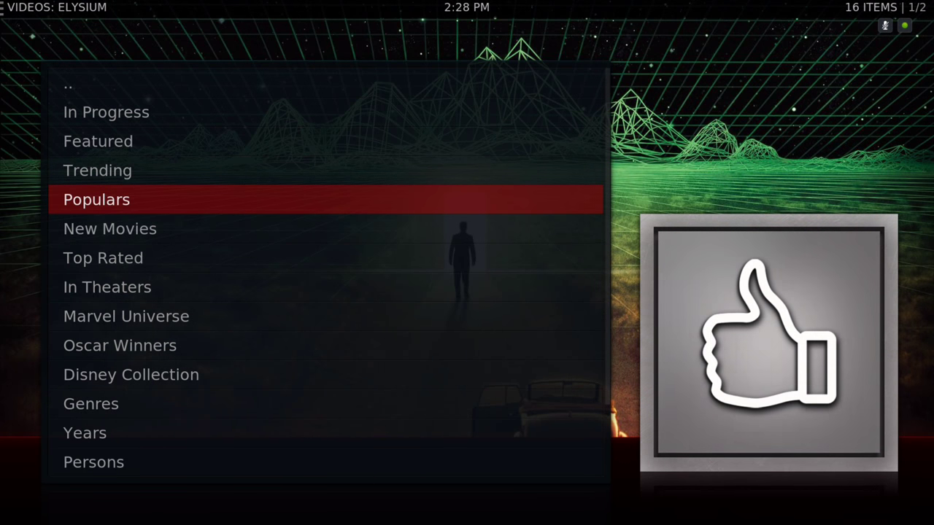
key(Down)
key(Down)
key(Down)
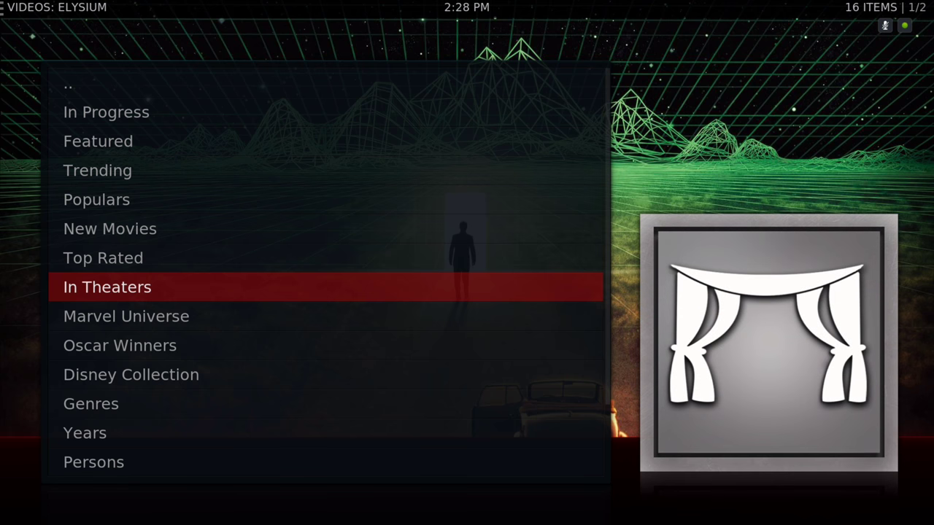
key(Down)
key(Down)
key(Down)
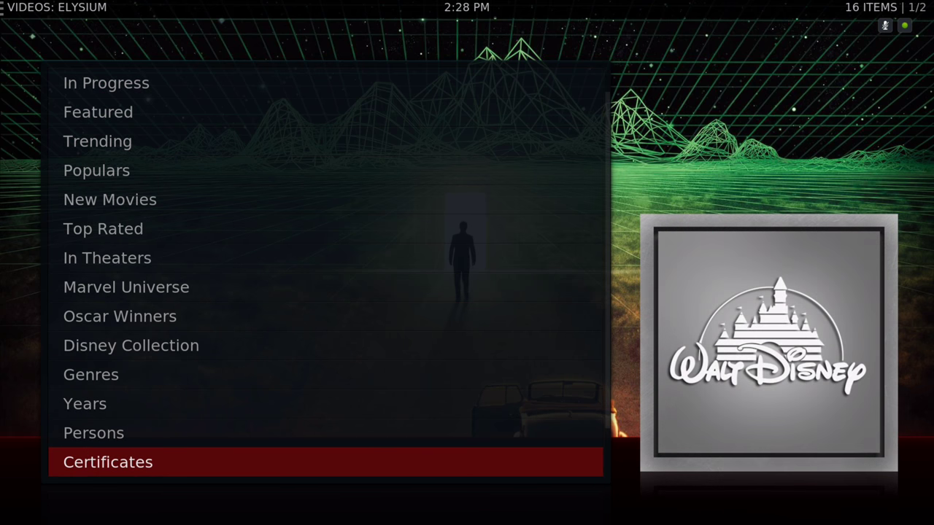
key(Escape)
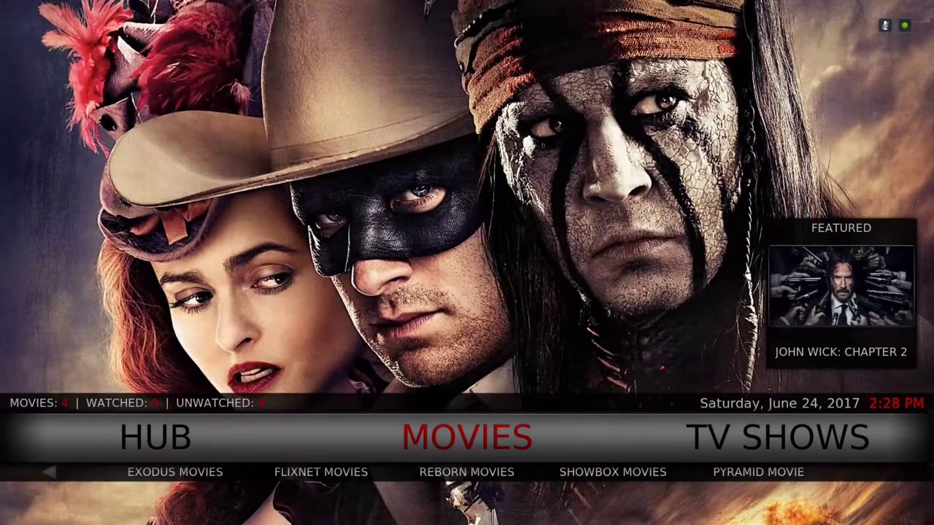
Scroll the featured movies list past Power Rangers and Kong: Skull Island, then return to Movies.
key(Up)
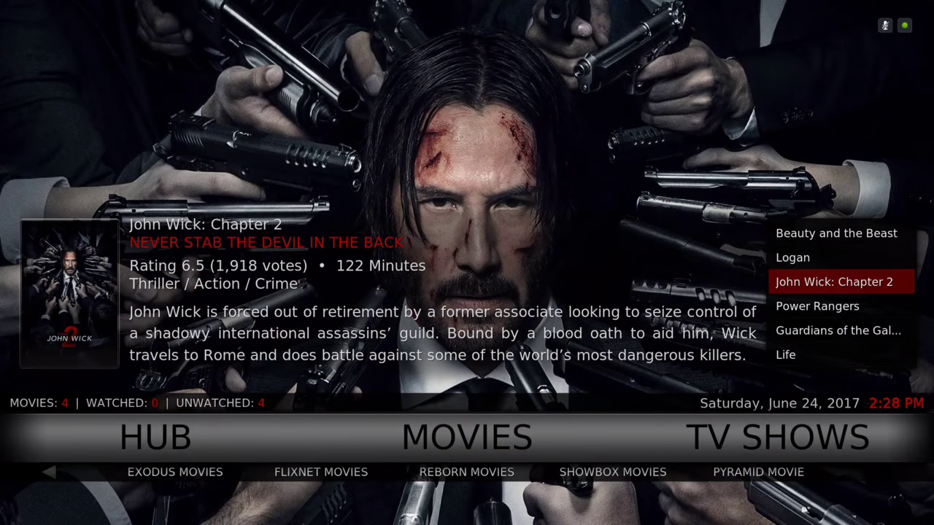
key(Down)
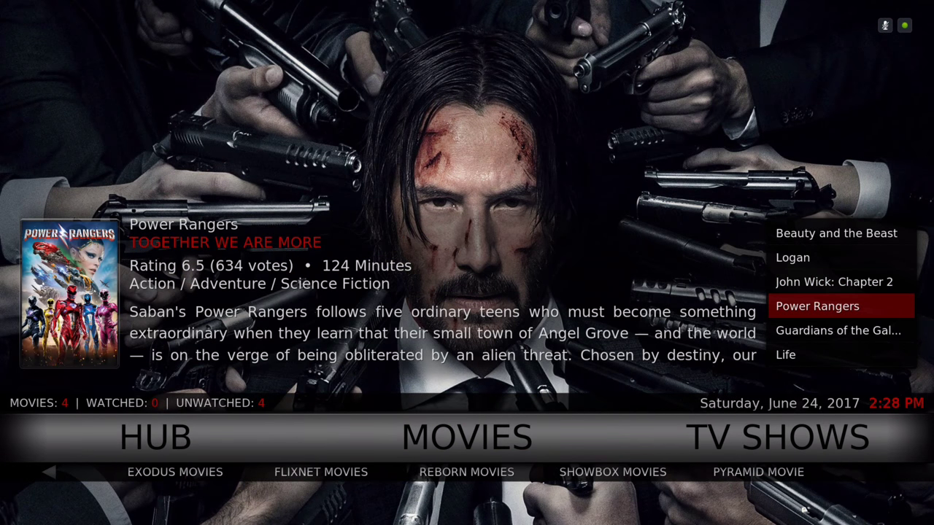
key(Down)
key(Down)
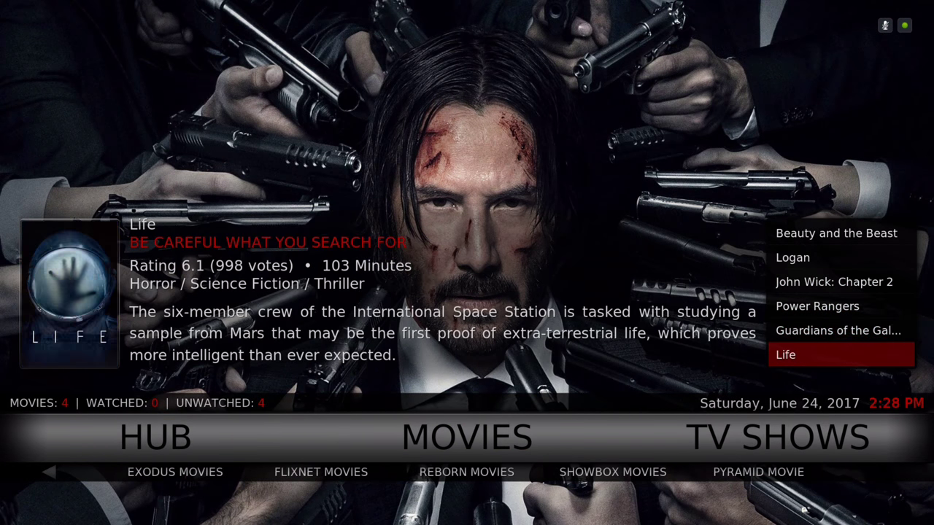
key(Down)
key(Down)
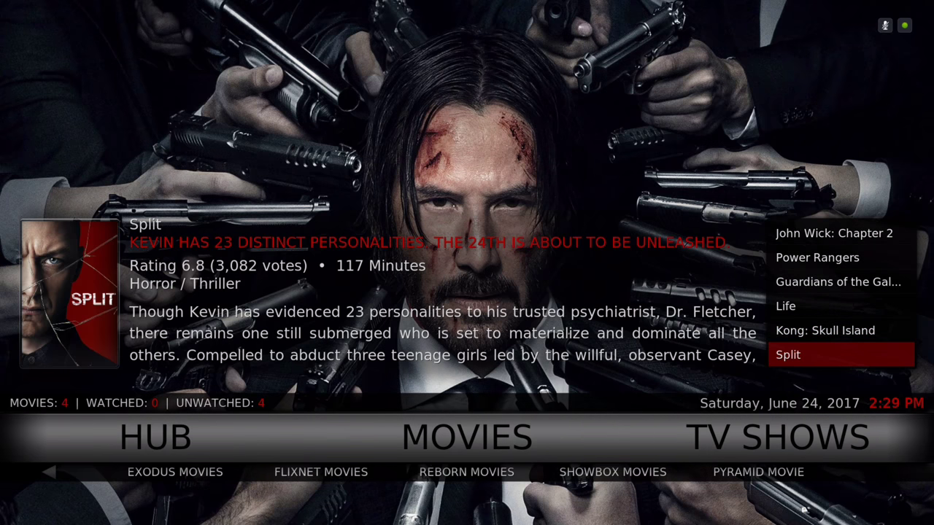
key(Up)
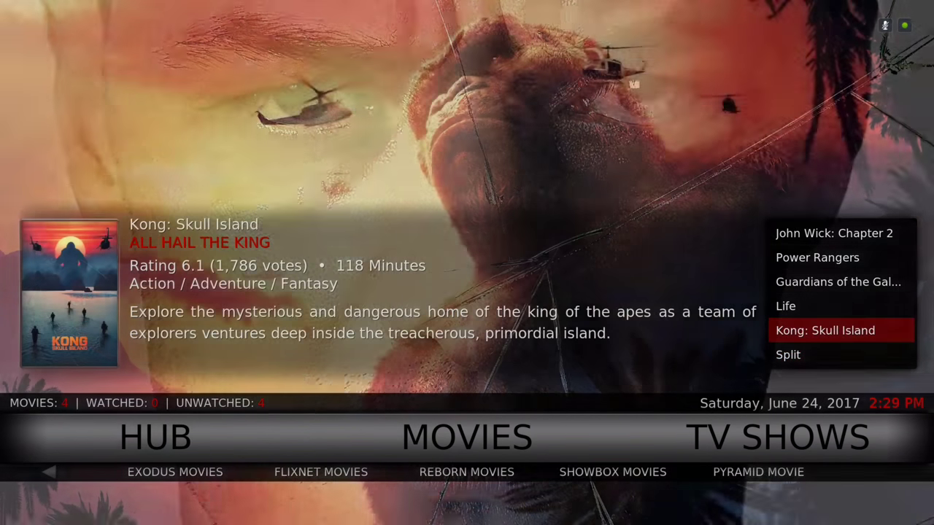
key(Down)
Switch home to TV Shows and step through Elysium, Specto, Exodus, Flixnet, Reborn and Showbox TV.
key(Right)
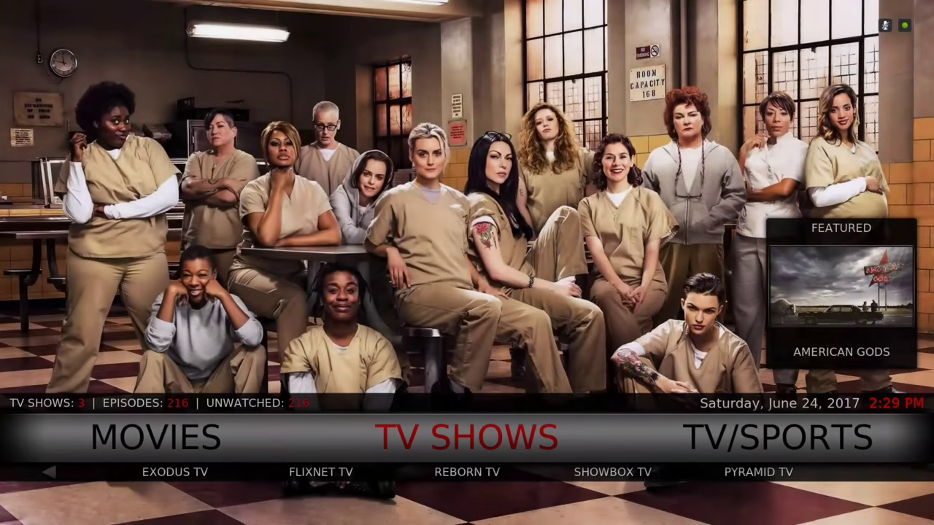
key(Down)
key(Left)
key(Left)
key(Left)
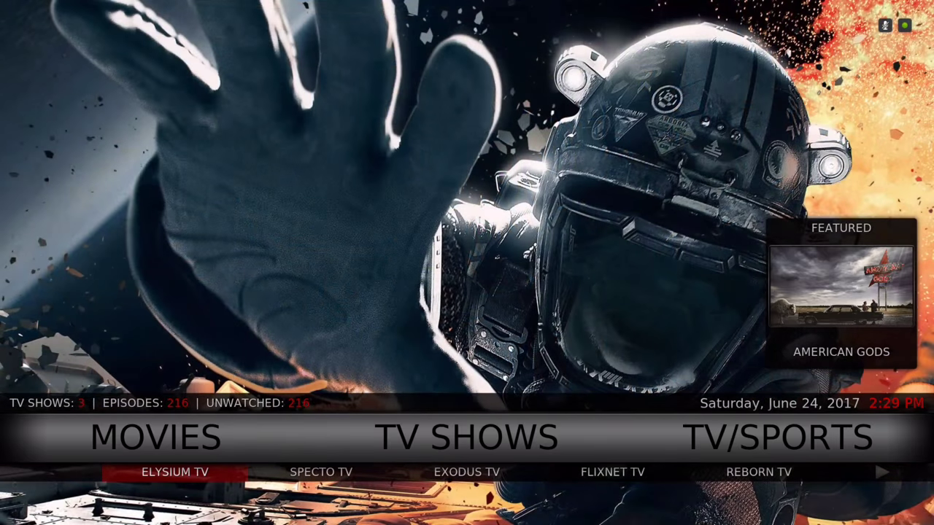
key(Right)
key(Left)
key(Right)
key(Right)
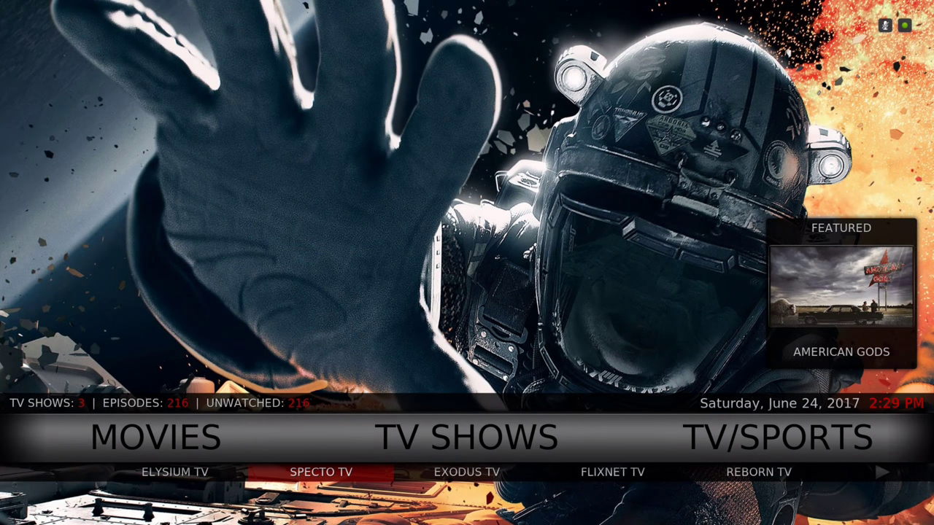
key(Right)
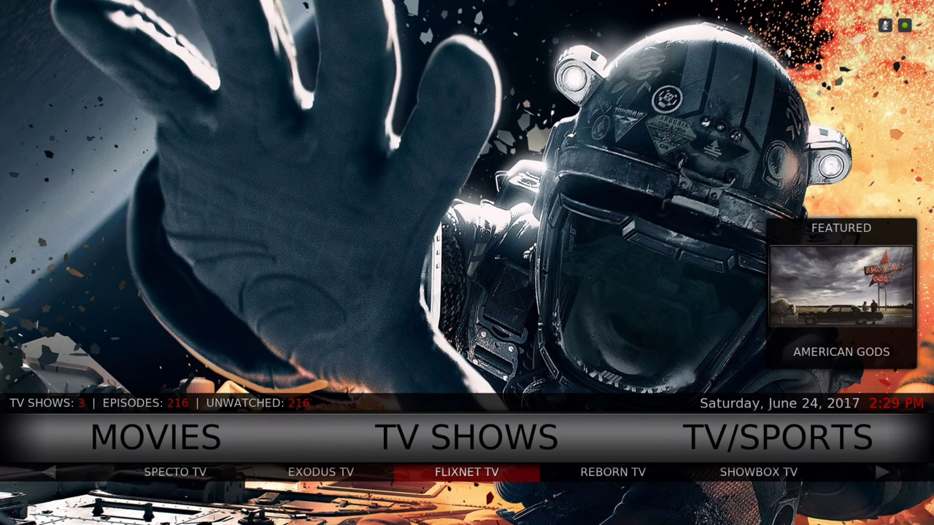
key(Right)
key(Right)
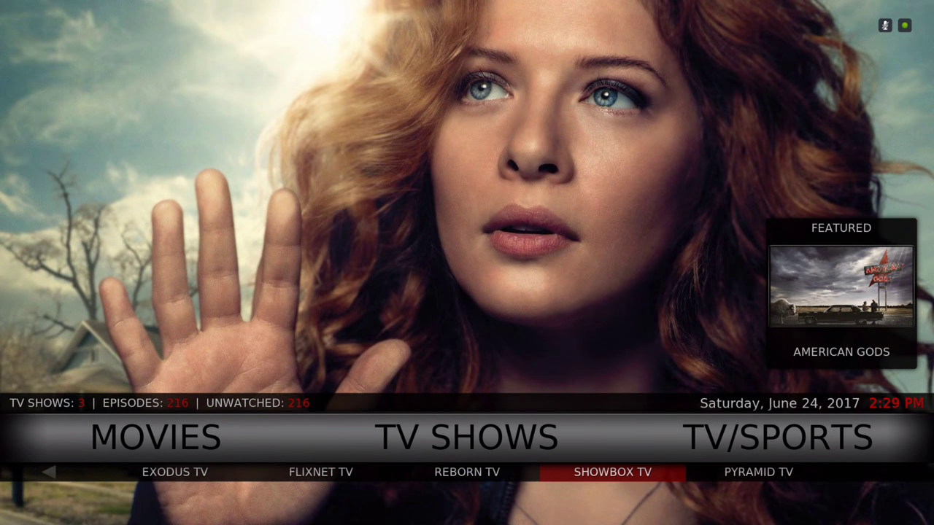
key(Right)
key(Left)
key(Left)
key(Up)
Open the TV show list, scroll past American Gods and back, then return home.
key(Return)
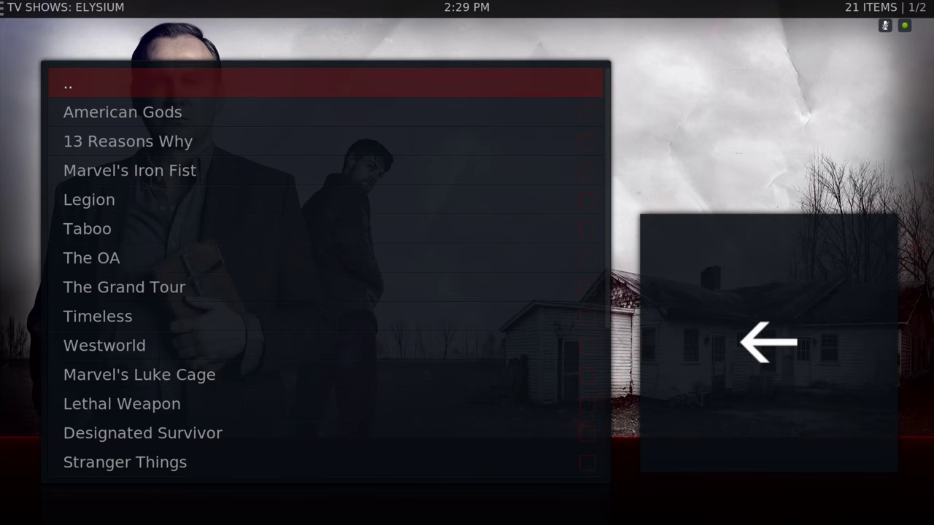
key(Down)
key(Down)
key(Down)
key(Down)
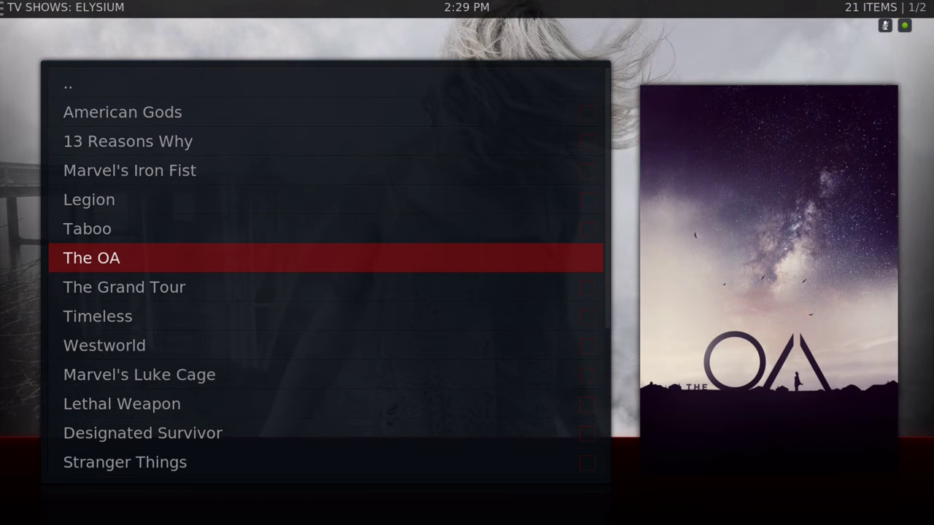
key(Down)
key(Down)
key(Down)
key(Down)
key(Down)
key(Down)
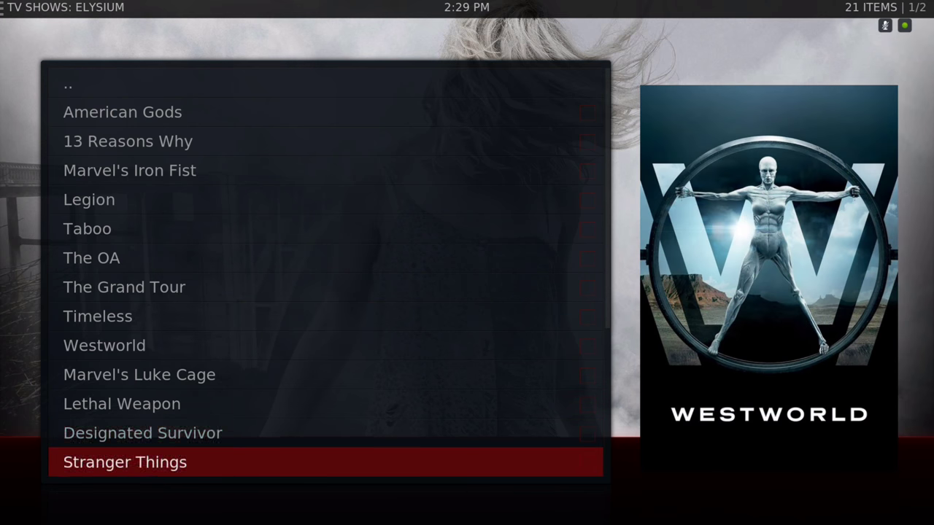
key(Up)
key(Up)
key(Up)
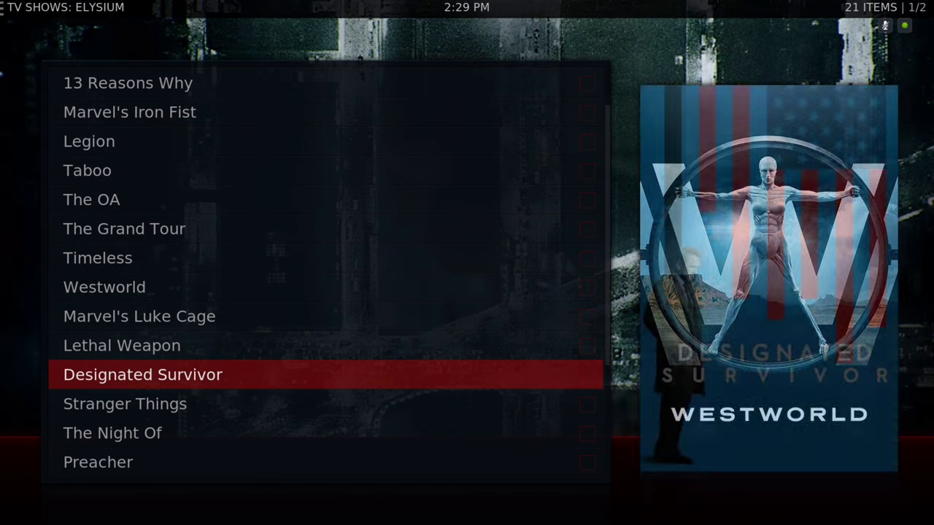
key(Up)
key(Escape)
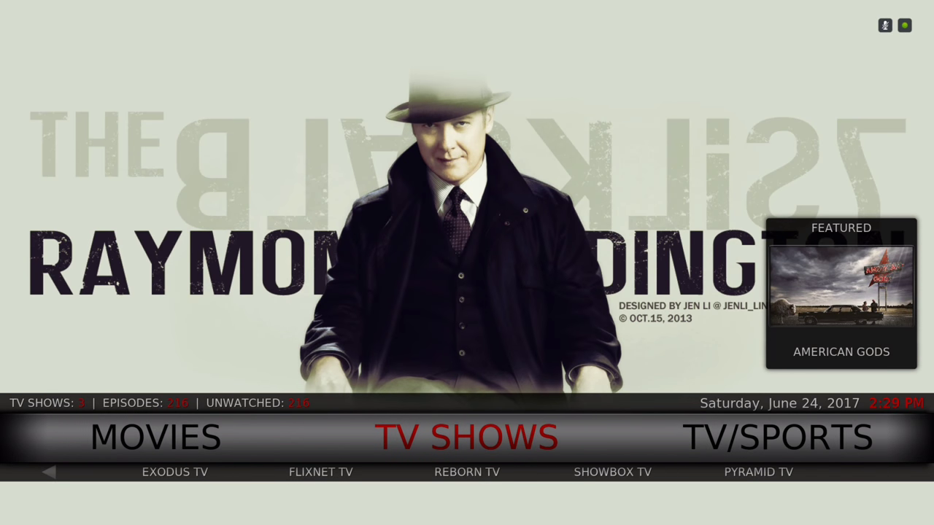
Preview the featured shows 13 Reasons Why, Taboo and The Grand Tour, then move to TV/SPORTS.
key(Up)
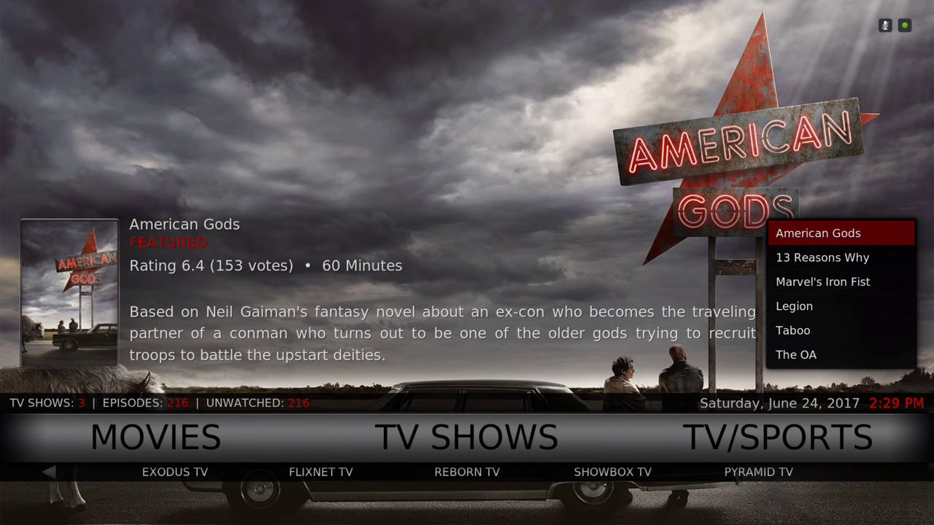
key(Down)
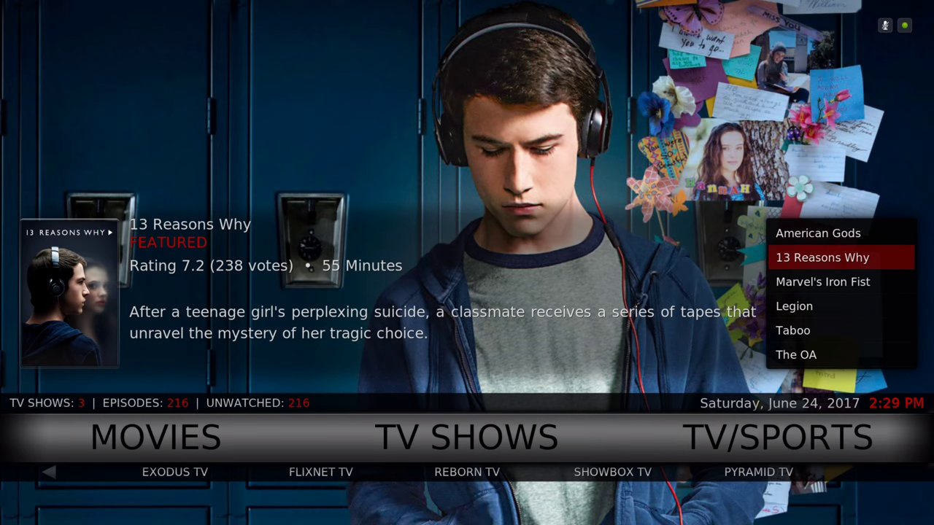
key(Down)
key(Down)
key(Down)
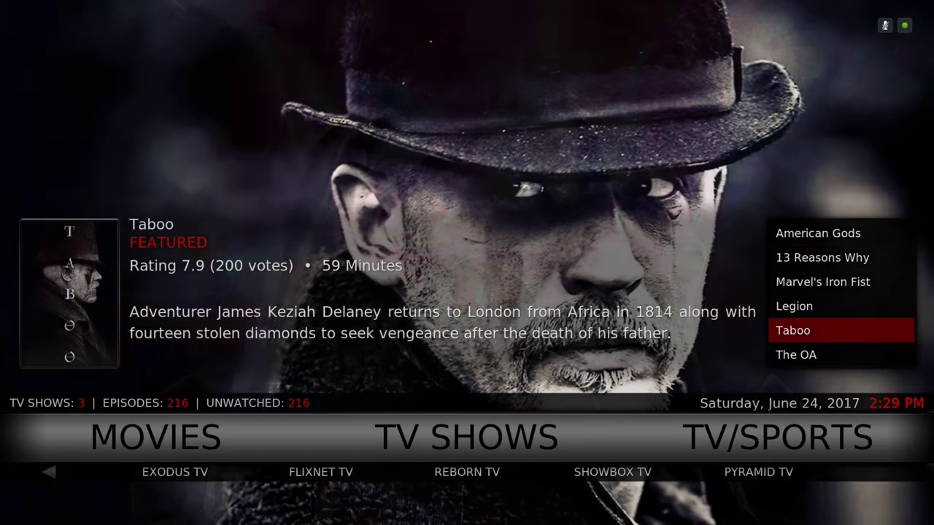
key(Down)
key(Down)
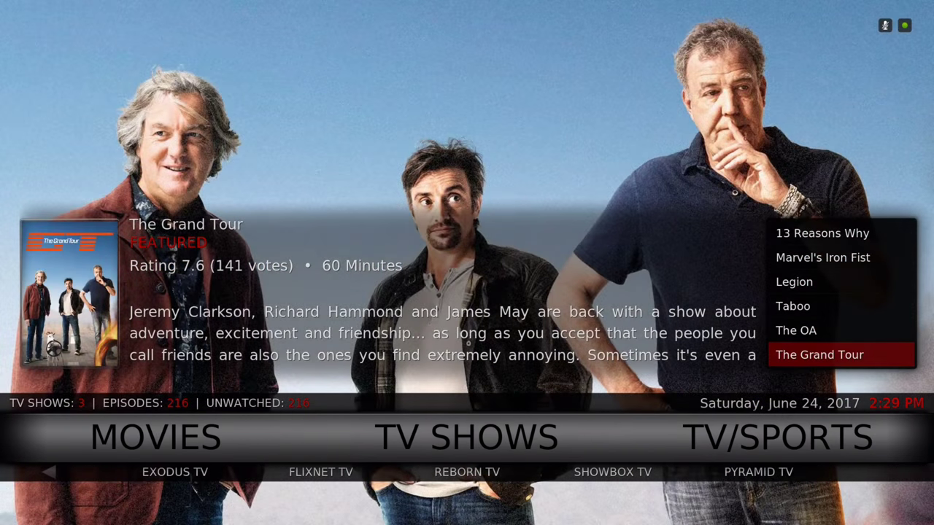
key(Down)
key(Right)
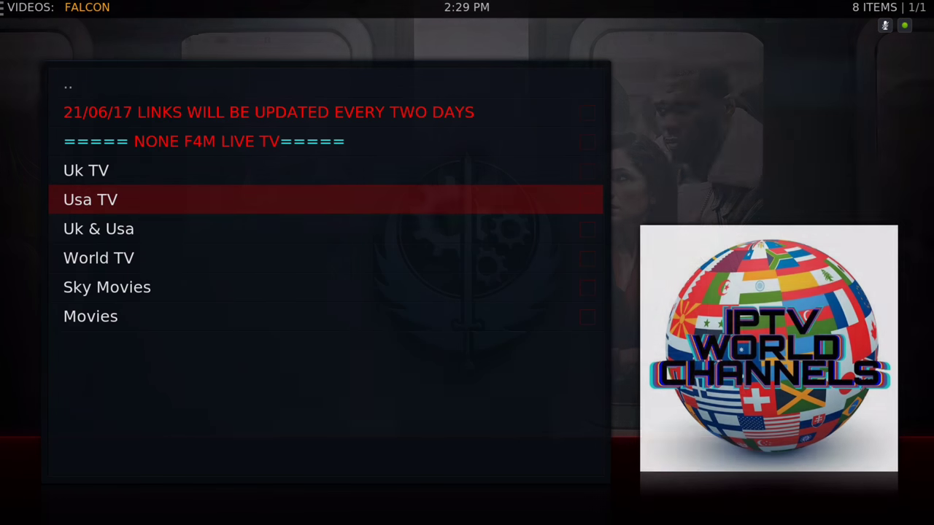
Browse the Falcon live TV categories, moving between header rows, Usa TV and World TV.
key(Down)
key(Down)
key(Up)
key(Up)
key(Up)
key(Down)
key(Down)
key(Down)
key(Down)
key(Down)
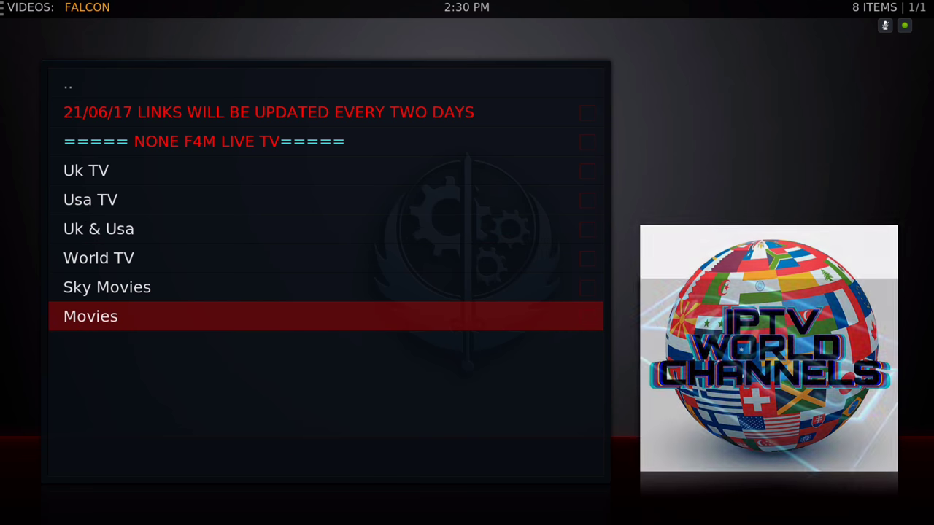
key(Up)
key(Up)
key(Up)
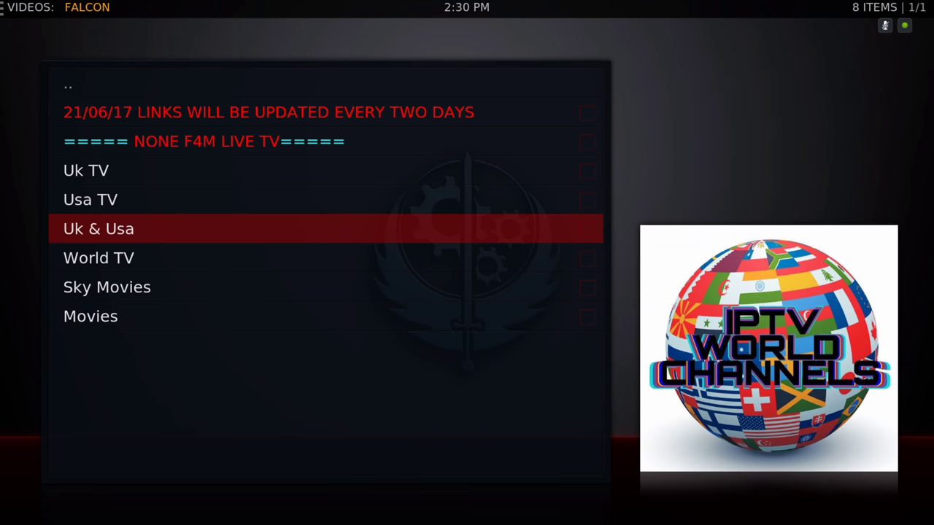
key(Up)
key(Up)
key(Up)
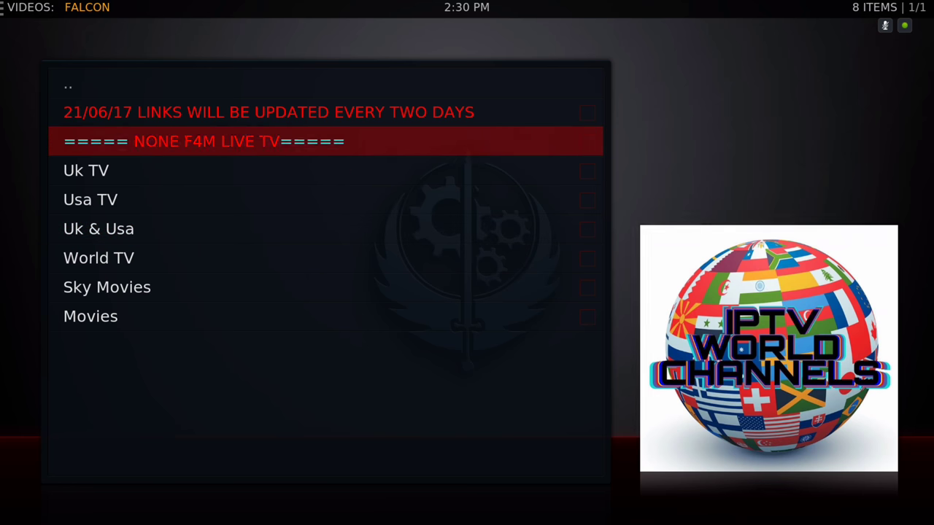
key(Up)
key(Down)
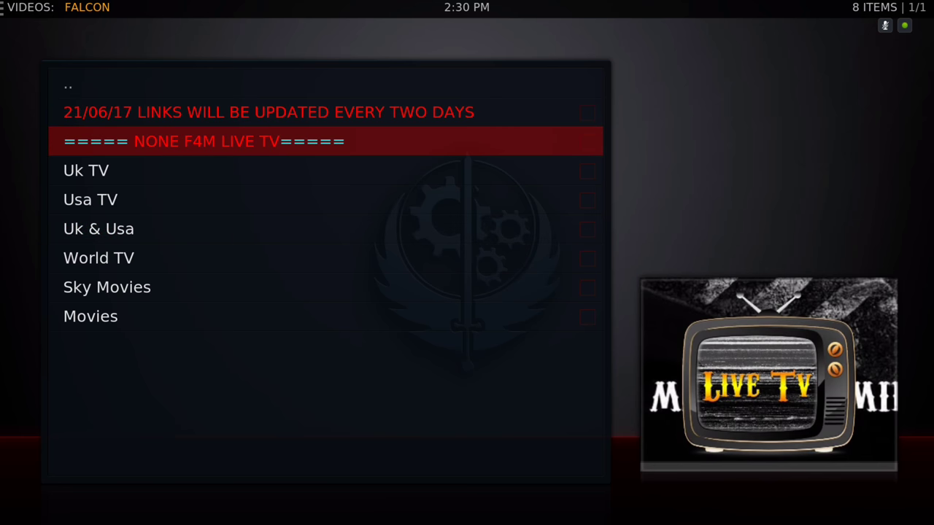
key(Down)
key(Down)
key(Down)
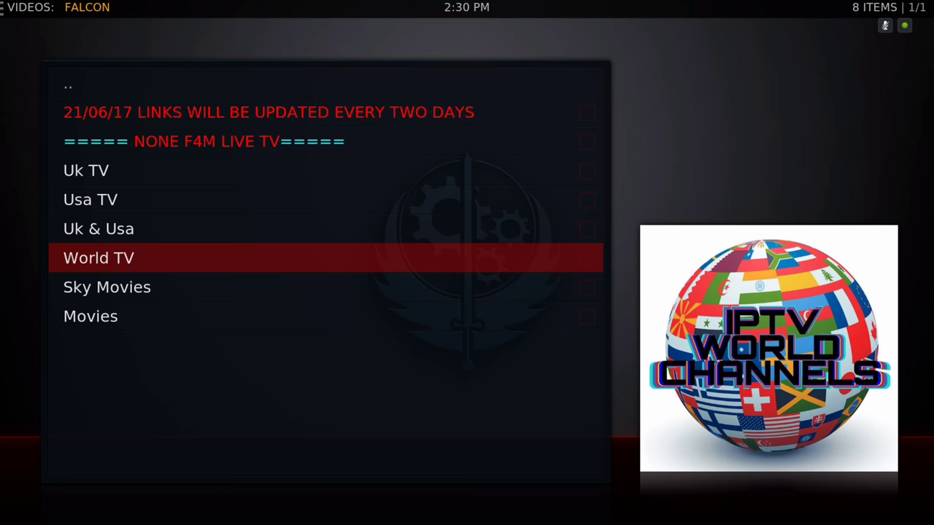
key(Up)
key(Up)
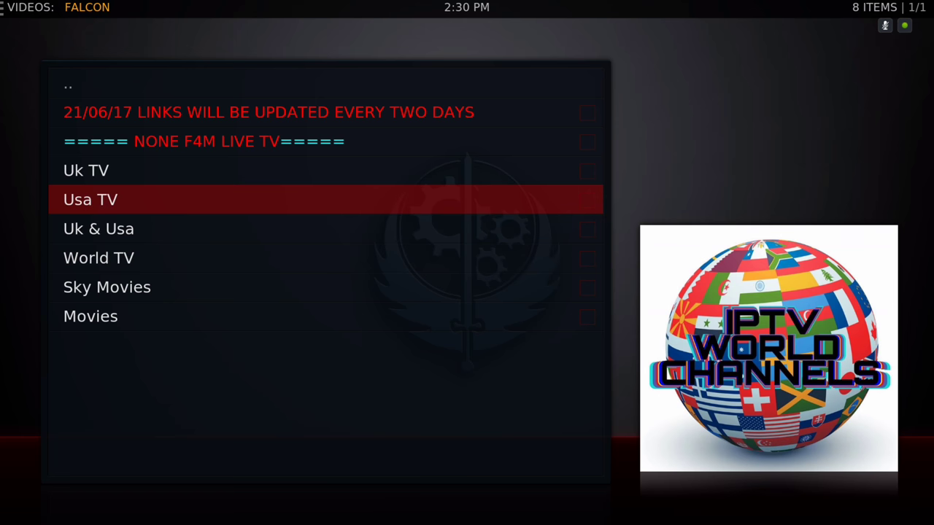
key(Down)
key(Down)
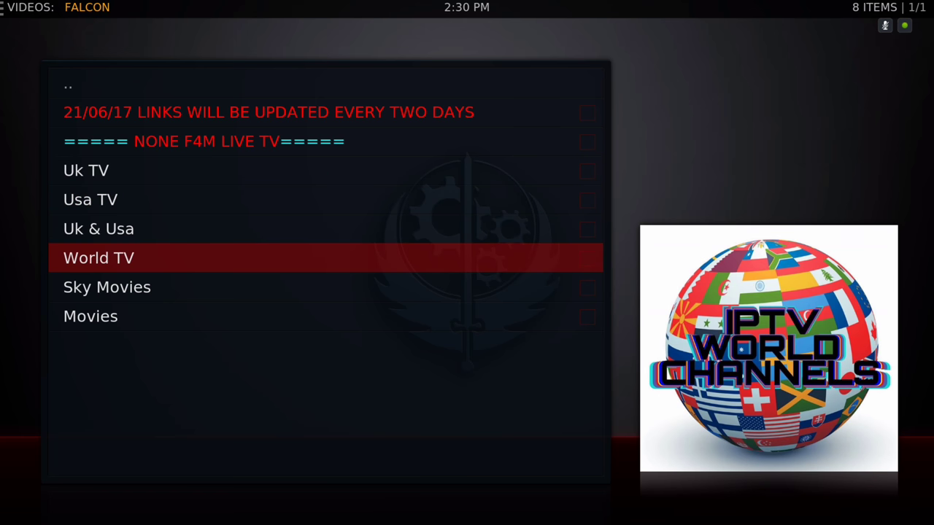
key(Up)
key(Up)
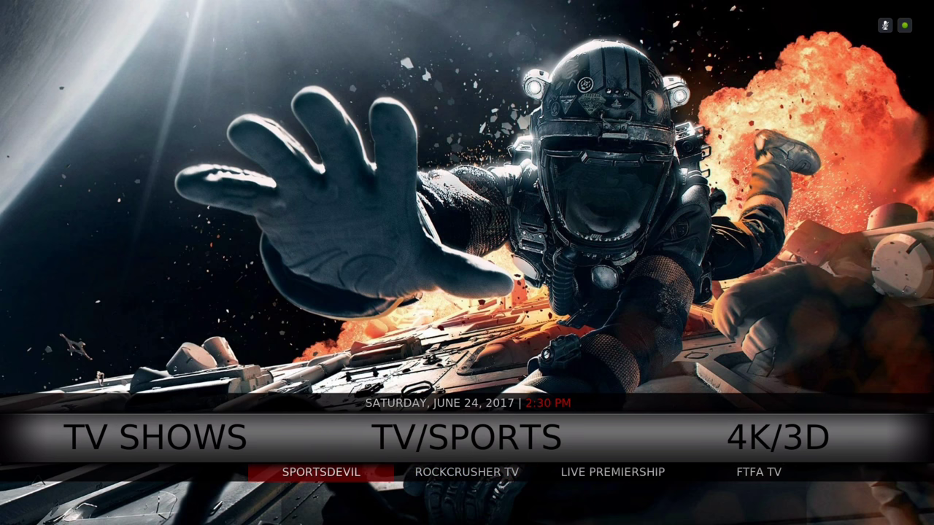
Move past the ROCKCRUSHER TV shortcut to the 4K/3D section with its 4K movies.
key(Right)
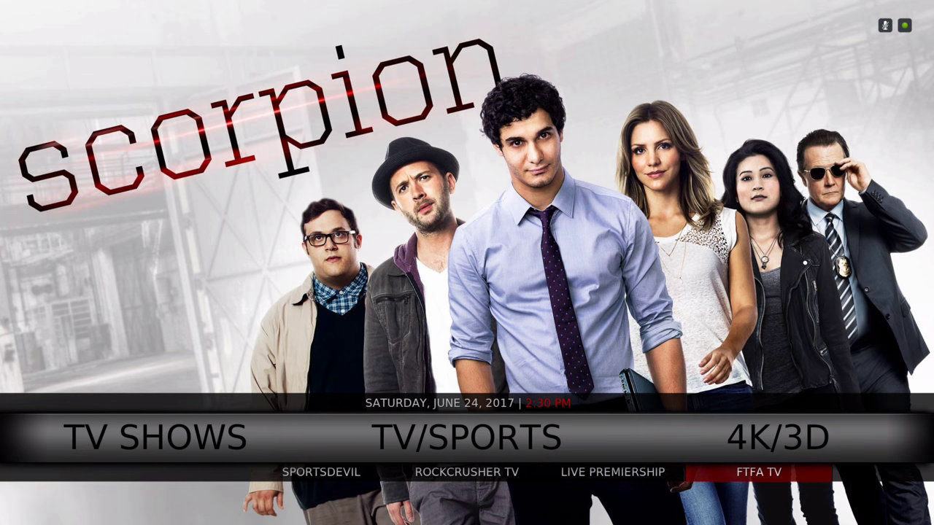
key(Up)
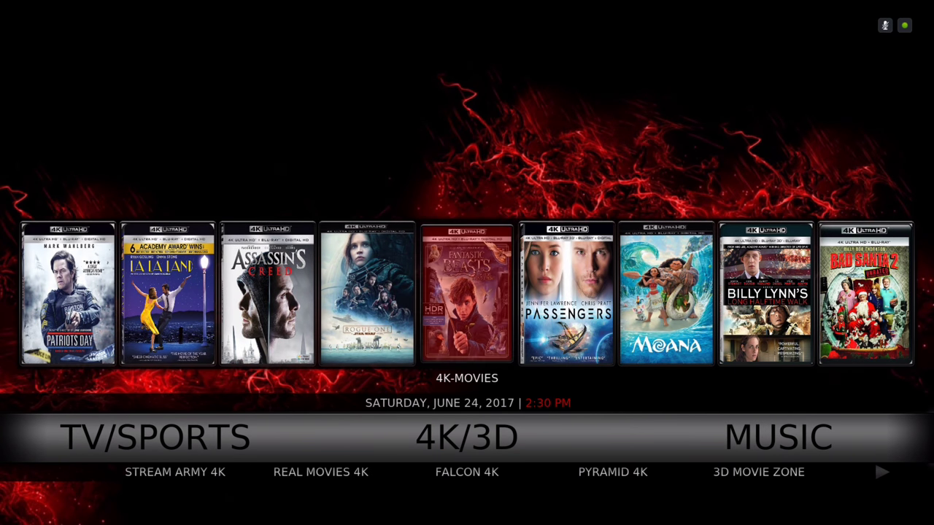
key(Right)
key(Right)
key(Right)
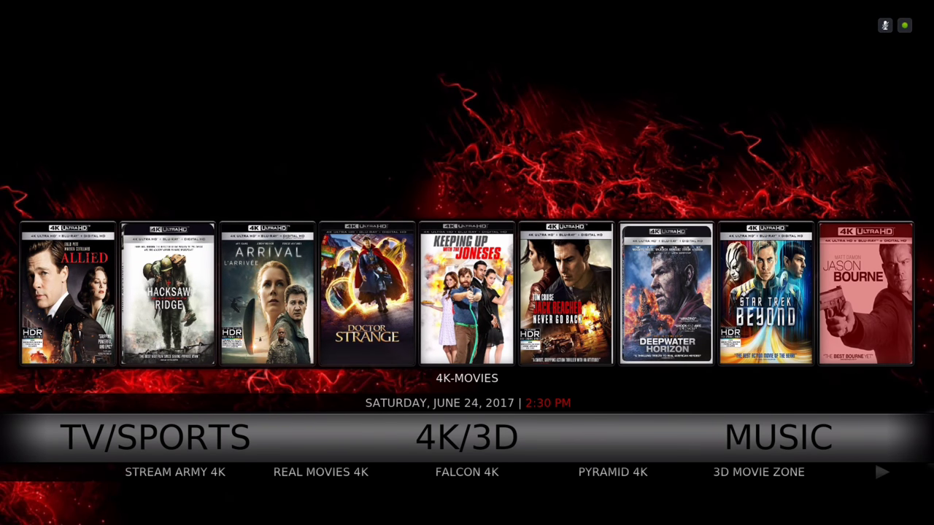
key(Left)
key(Down)
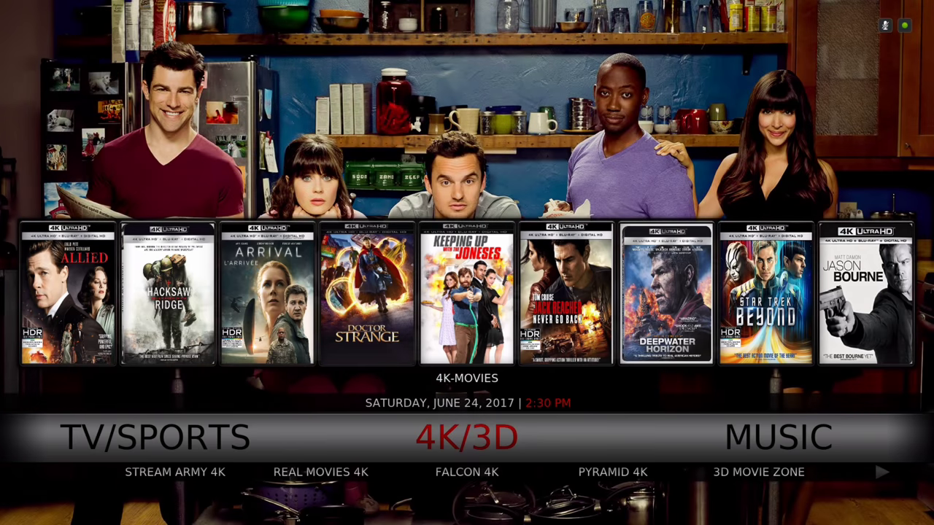
key(Down)
key(Left)
key(Left)
key(Left)
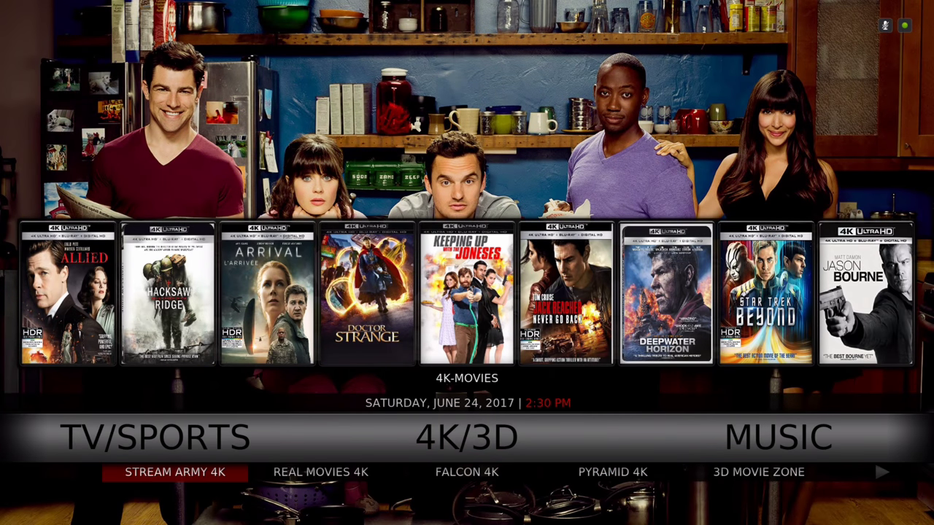
key(Right)
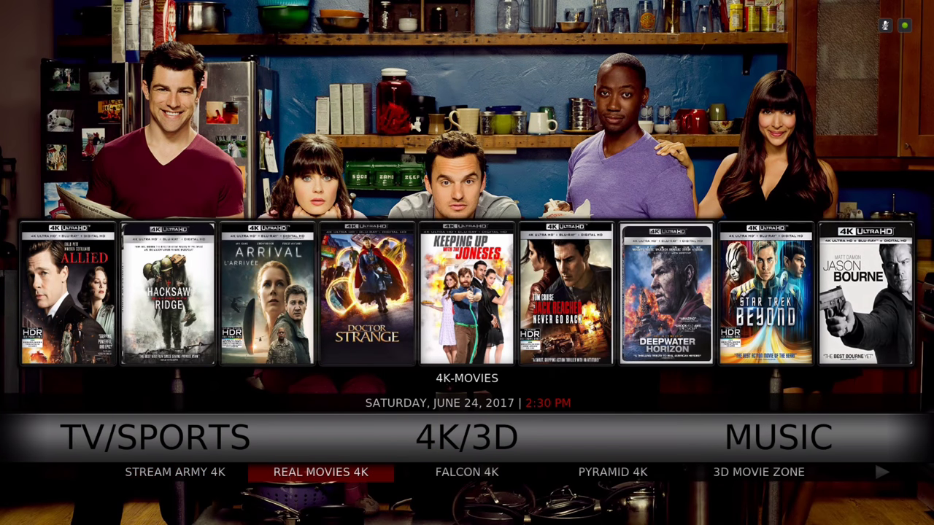
key(Right)
key(Right)
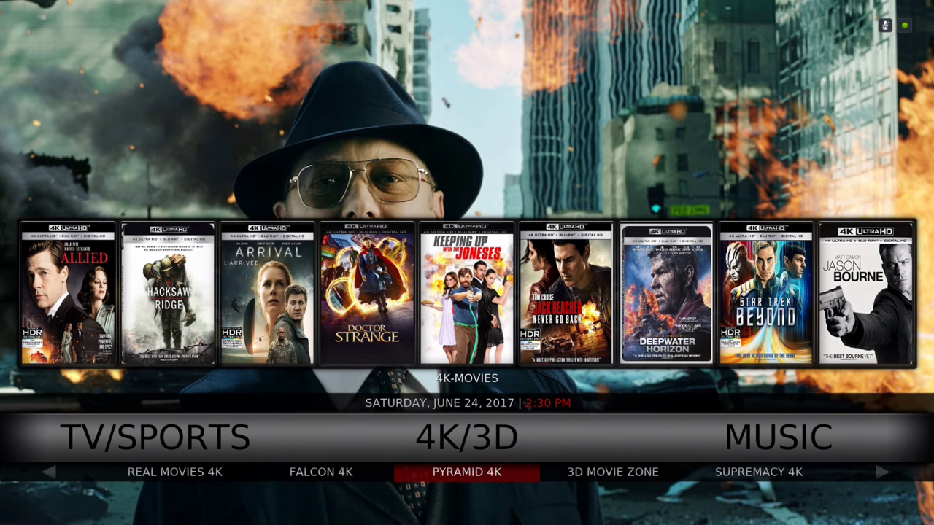
key(Right)
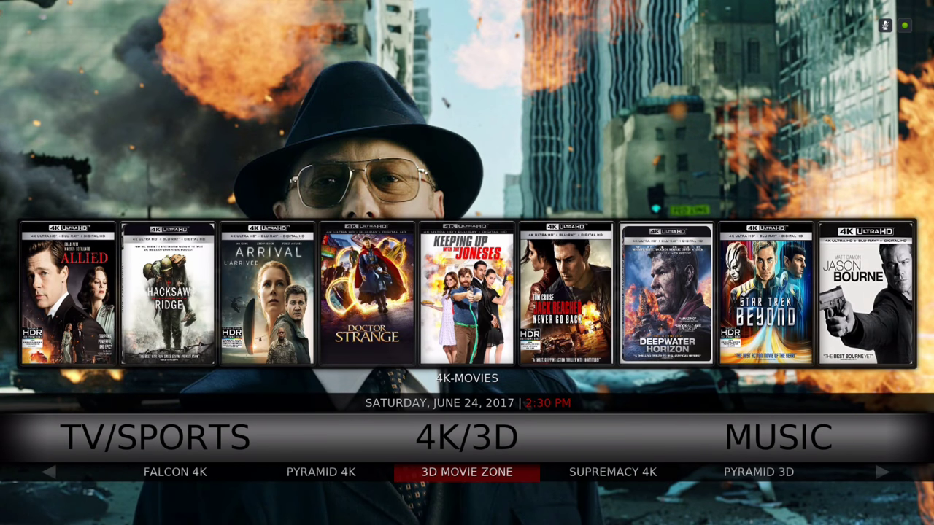
key(Right)
key(Right)
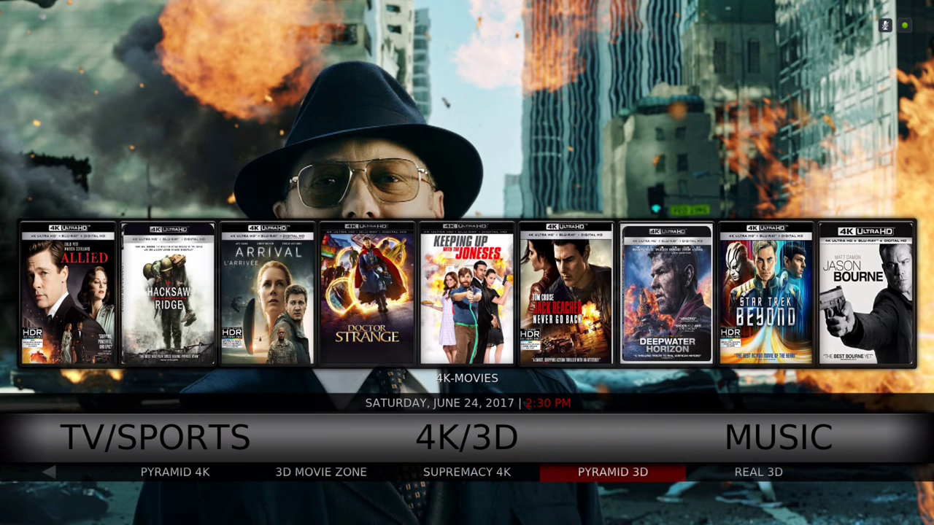
key(Right)
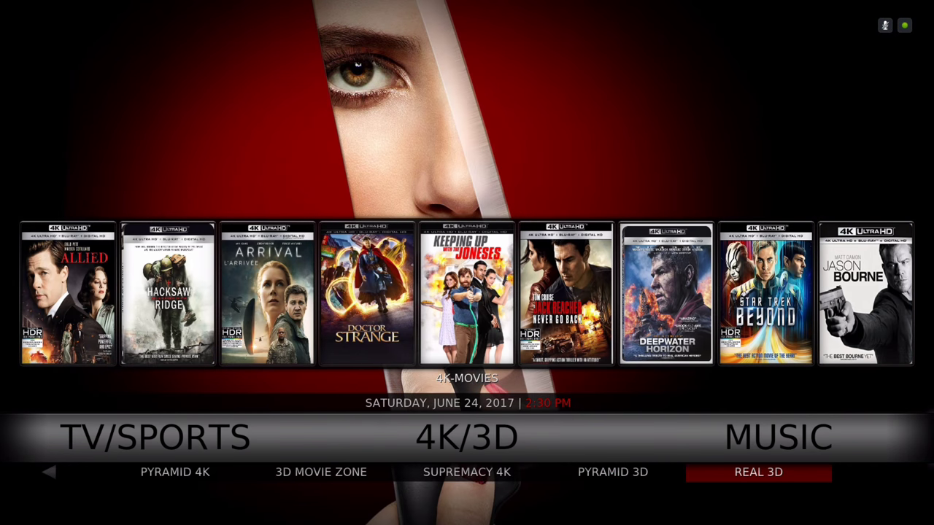
key(Up)
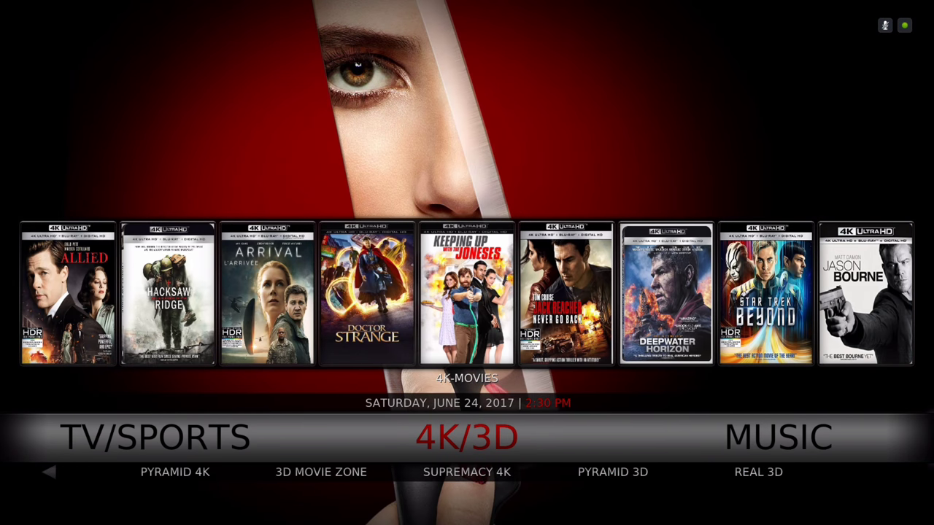
key(Right)
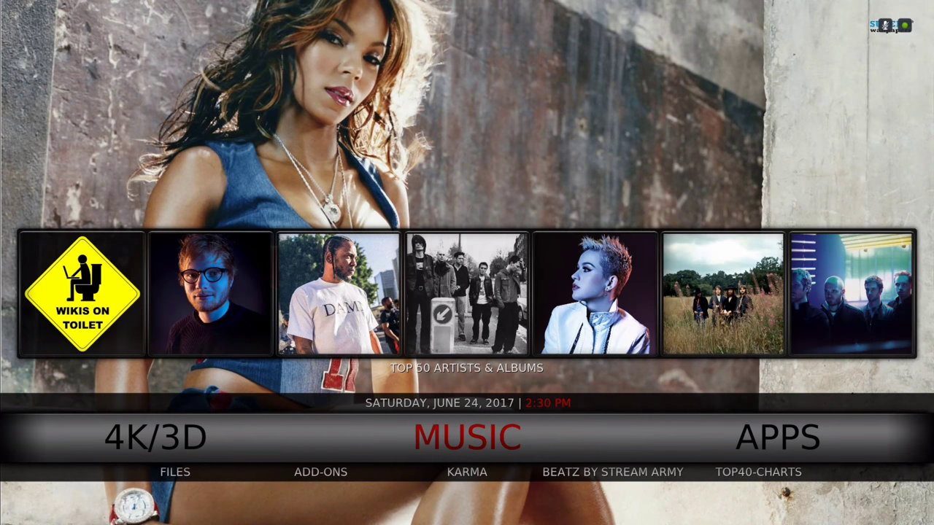
key(Down)
key(Right)
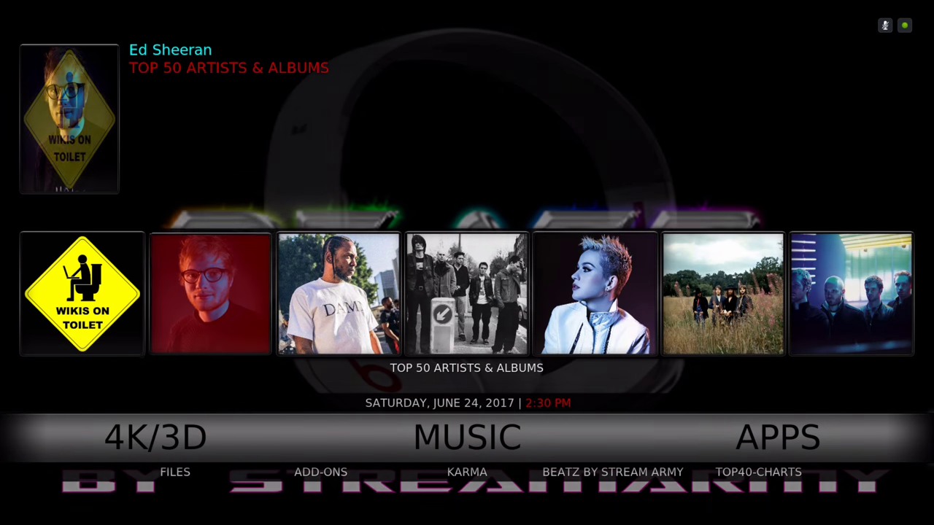
key(Right)
key(Right)
key(Right)
key(Right)
key(Right)
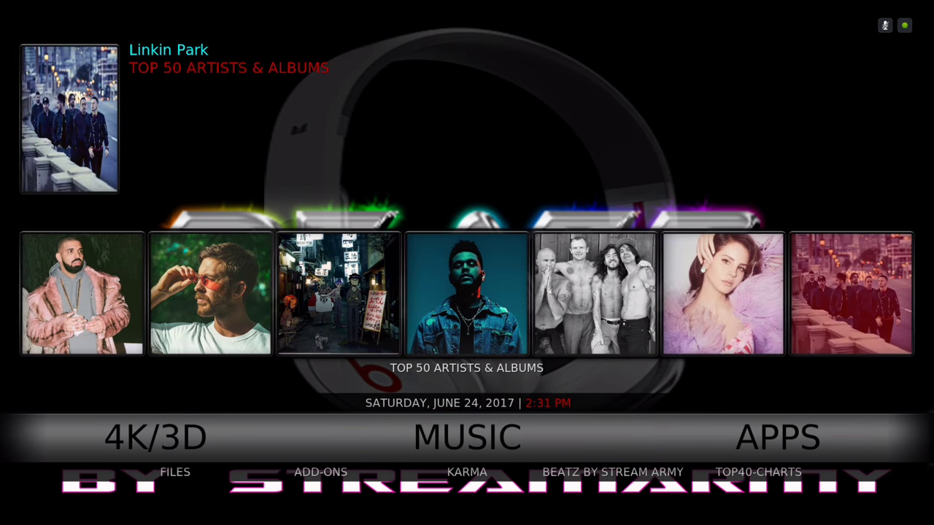
key(Left)
key(Left)
key(Left)
key(Down)
key(Down)
key(Left)
key(Left)
key(Left)
key(Left)
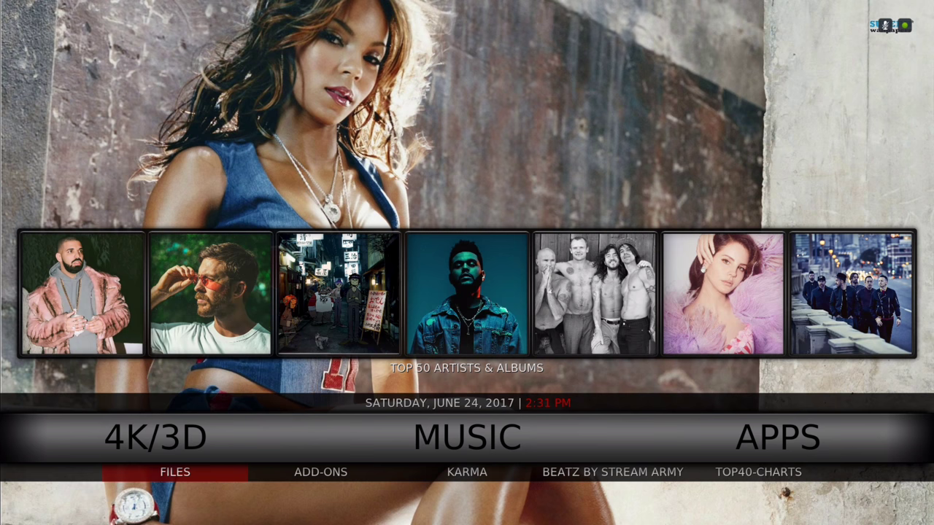
key(Right)
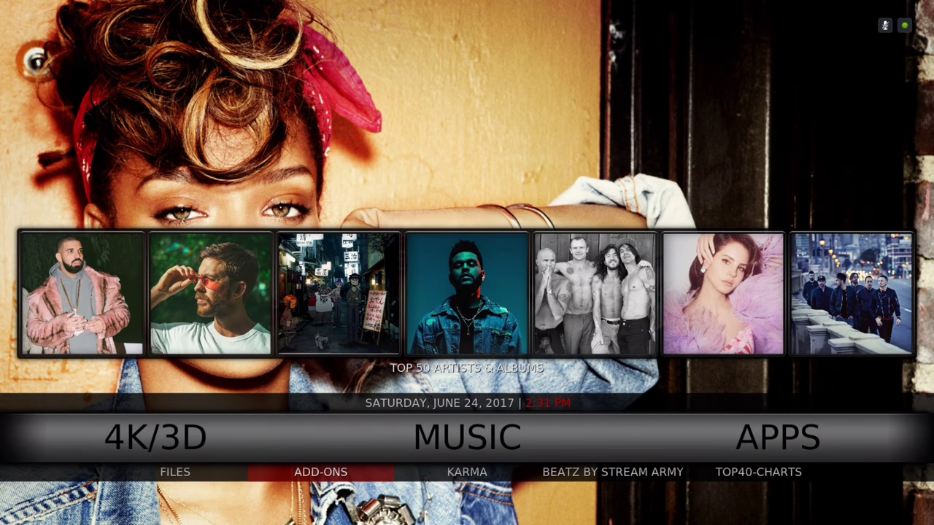
key(Right)
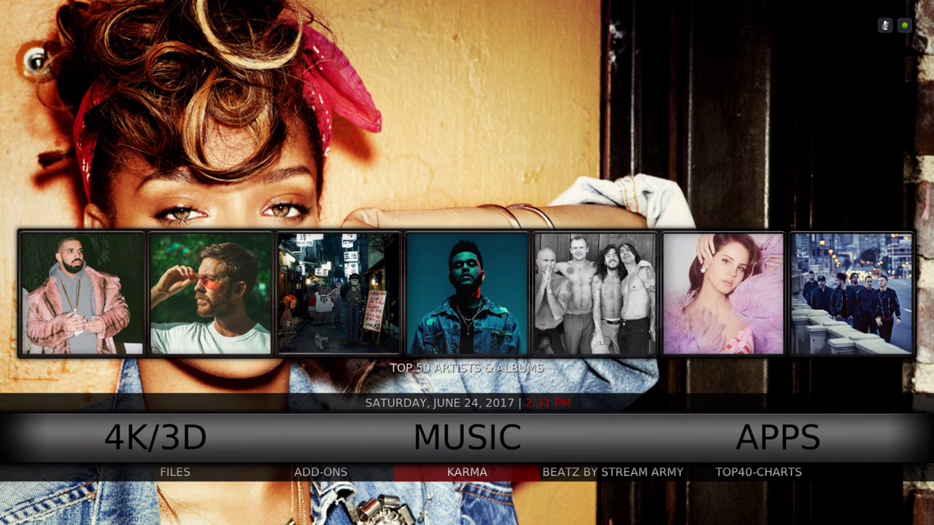
key(Right)
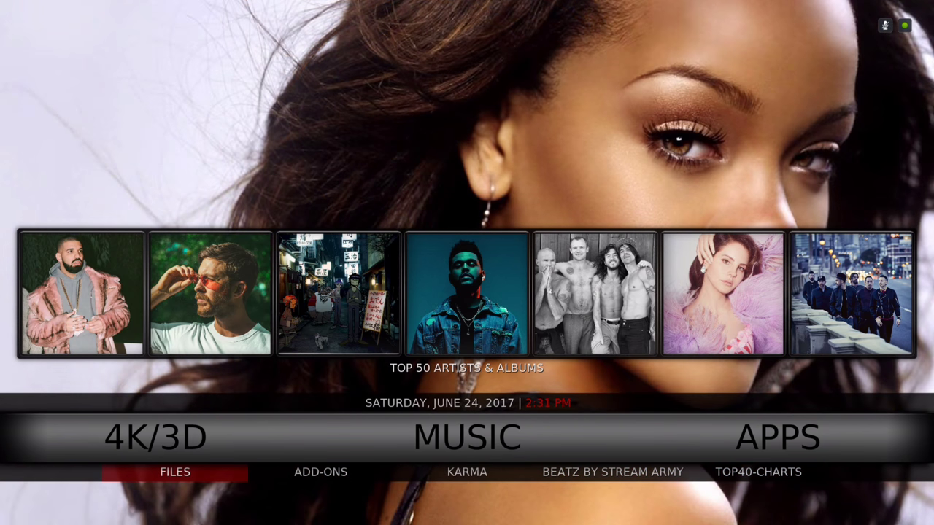
key(Up)
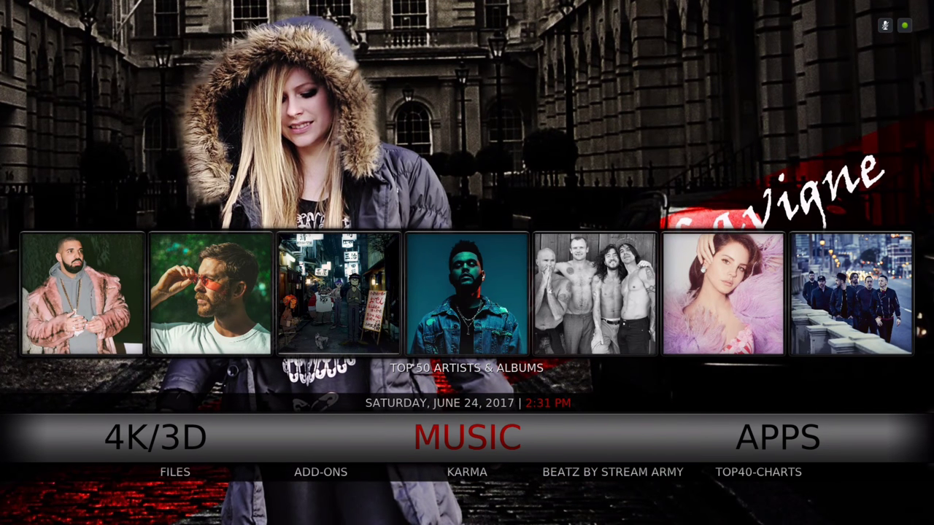
Switch to the Apps section and briefly look inside the Add-on Browser before closing it.
key(Right)
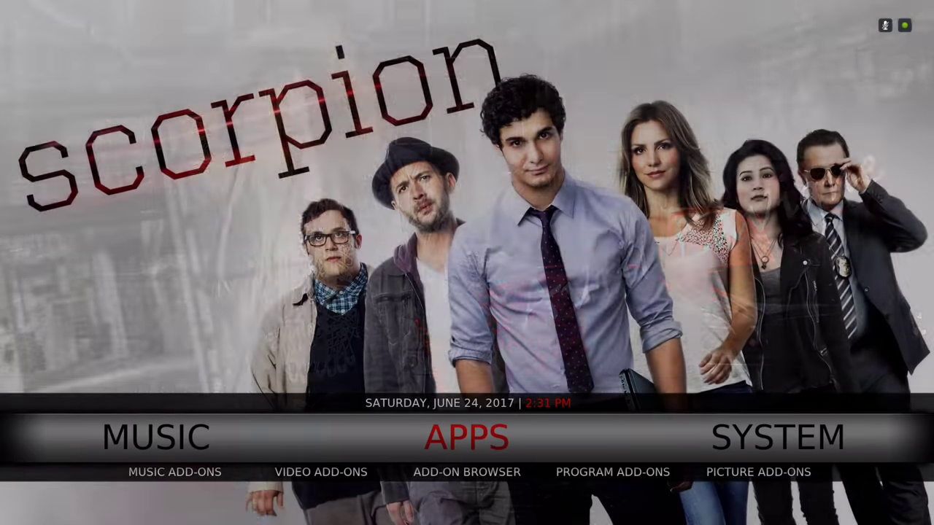
key(Down)
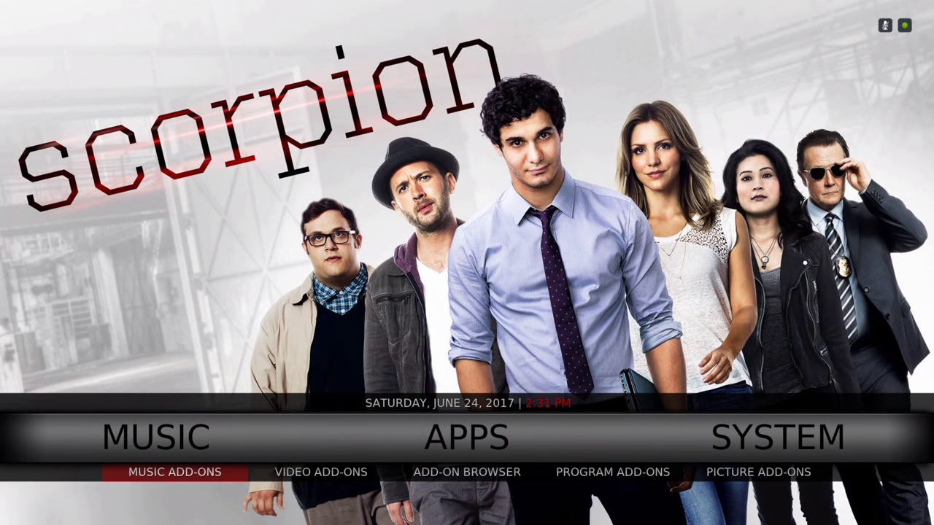
key(Right)
key(Right)
key(Right)
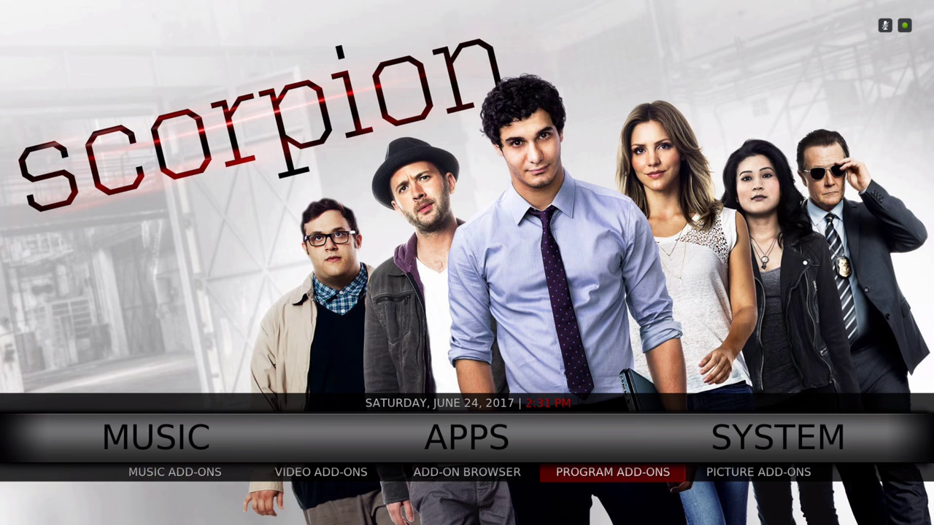
key(Left)
key(Left)
key(Left)
key(Right)
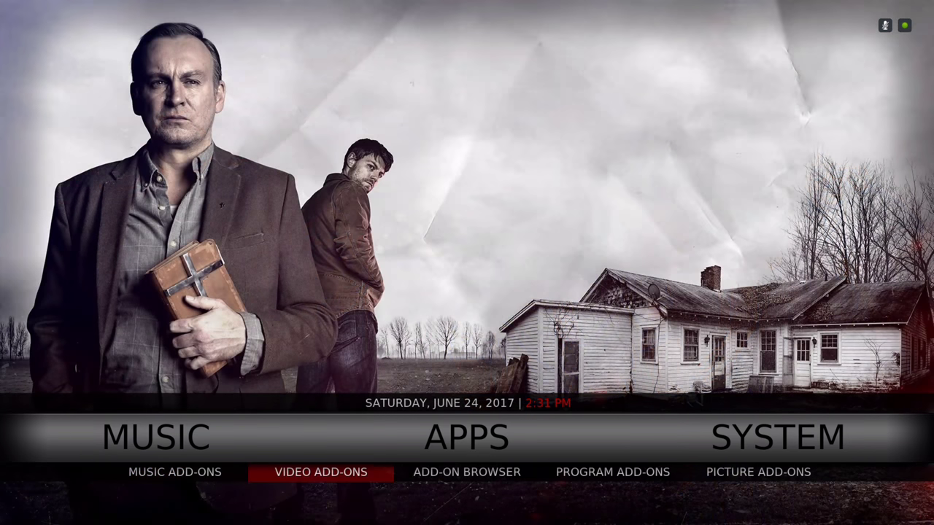
key(Right)
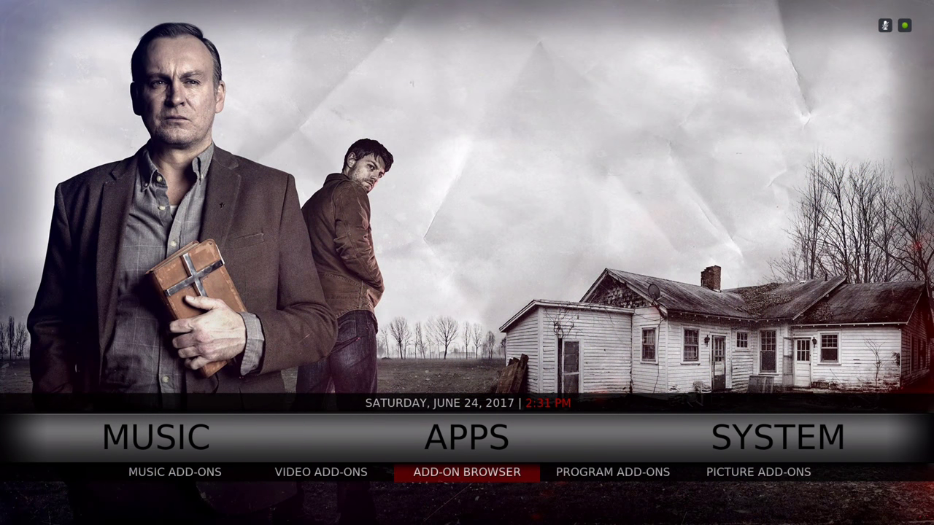
key(Return)
key(Down)
key(Down)
key(Down)
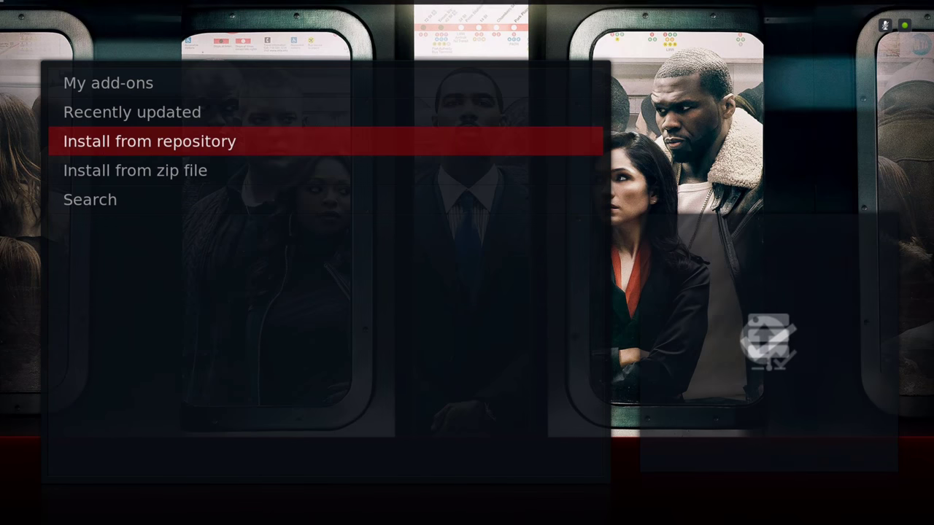
key(BackSpace)
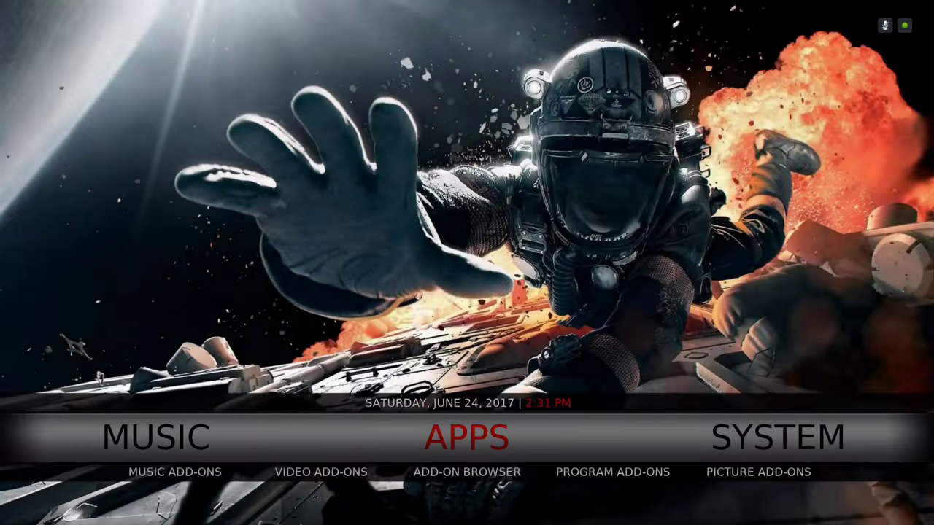
Open the list of installed video add-ons from the Apps section.
key(Right)
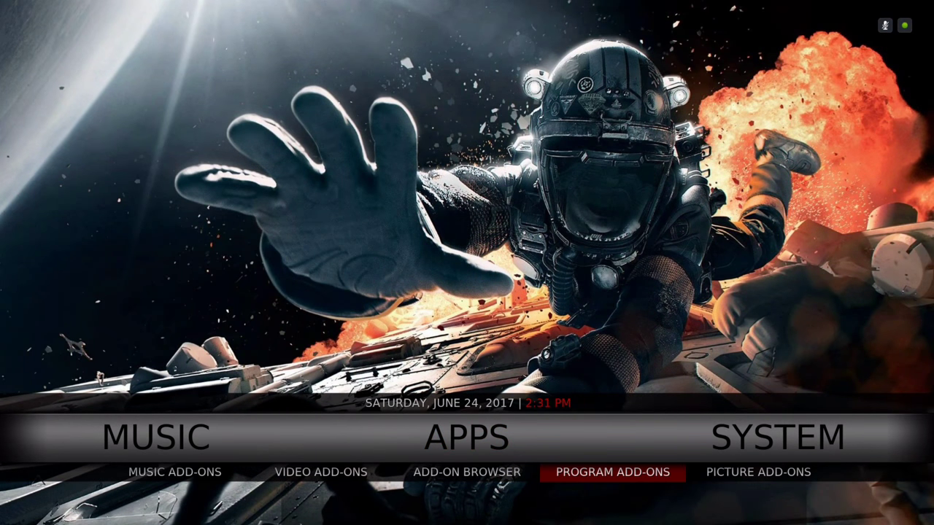
key(Right)
key(Left)
key(Left)
key(Left)
key(Return)
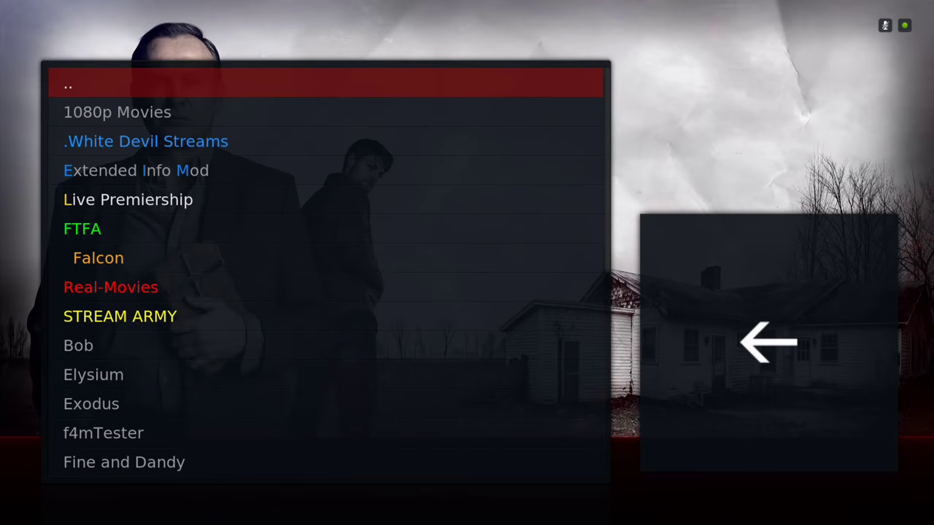
Scroll the video add-ons past Falcon, Elysium and Flixnet to the end, then return home.
key(Down)
key(Down)
key(Down)
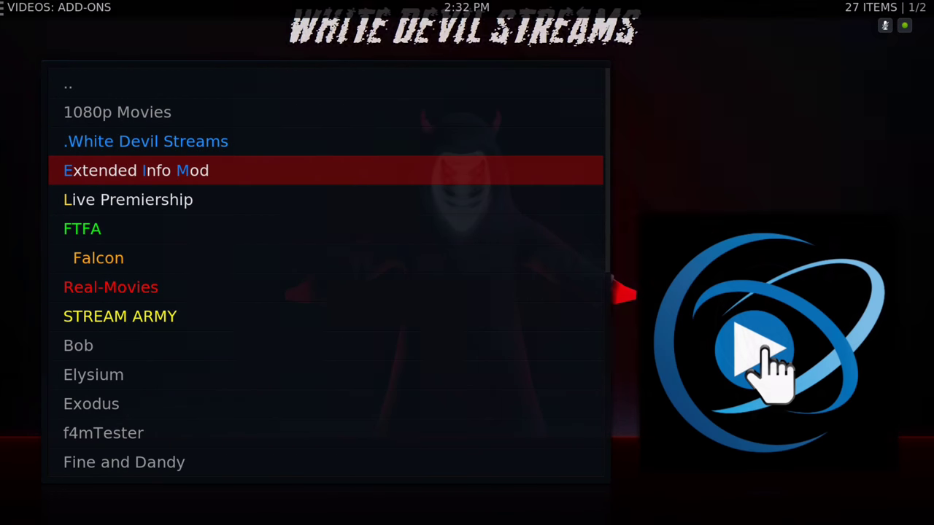
key(Down)
key(Down)
key(Down)
key(Down)
key(Down)
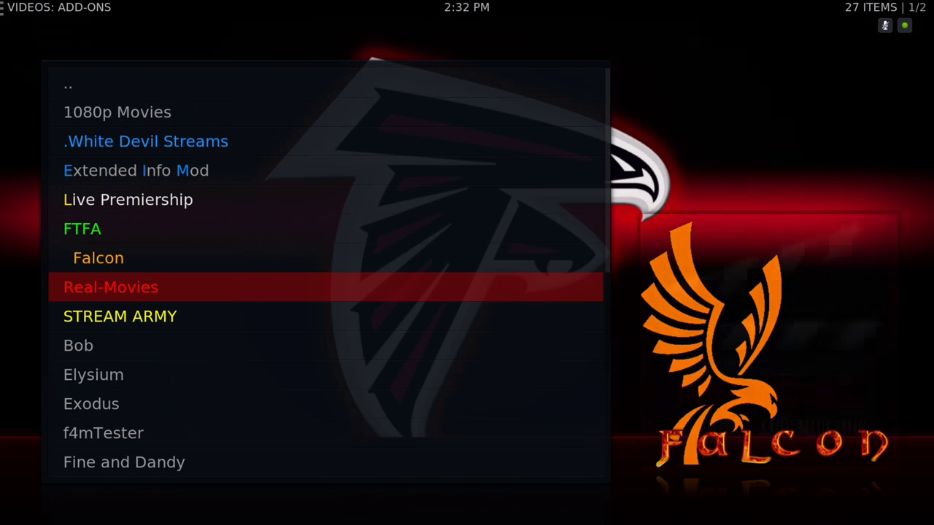
key(Down)
key(Down)
key(Down)
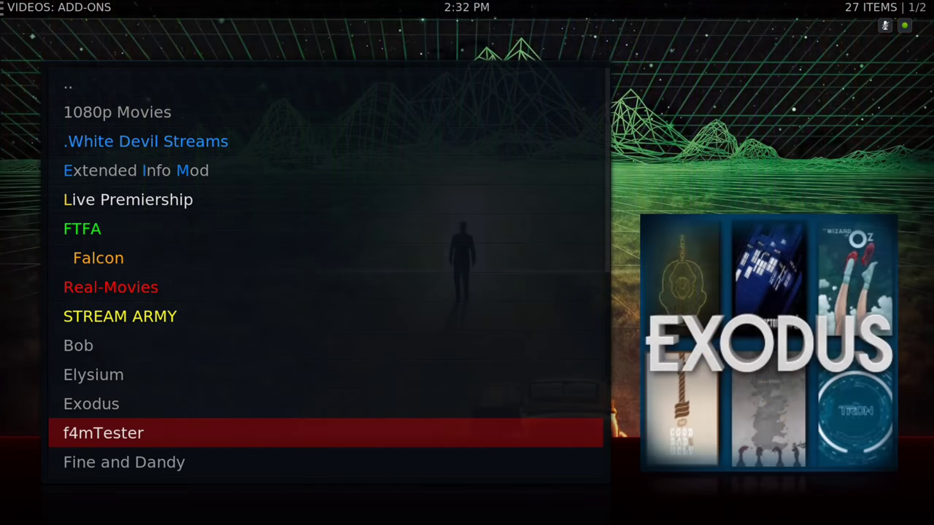
key(Down)
key(Down)
key(Down)
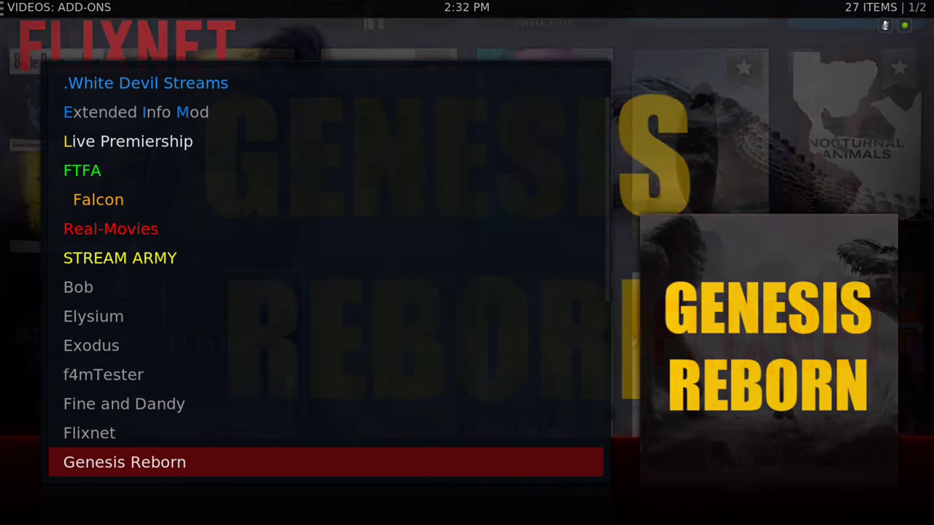
key(Down)
key(Down)
key(Down)
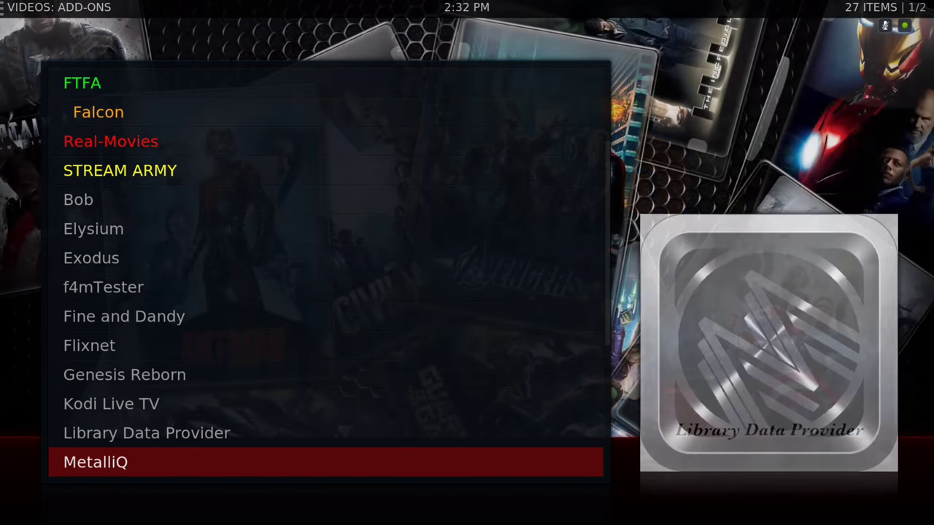
key(Down)
key(Down)
key(Down)
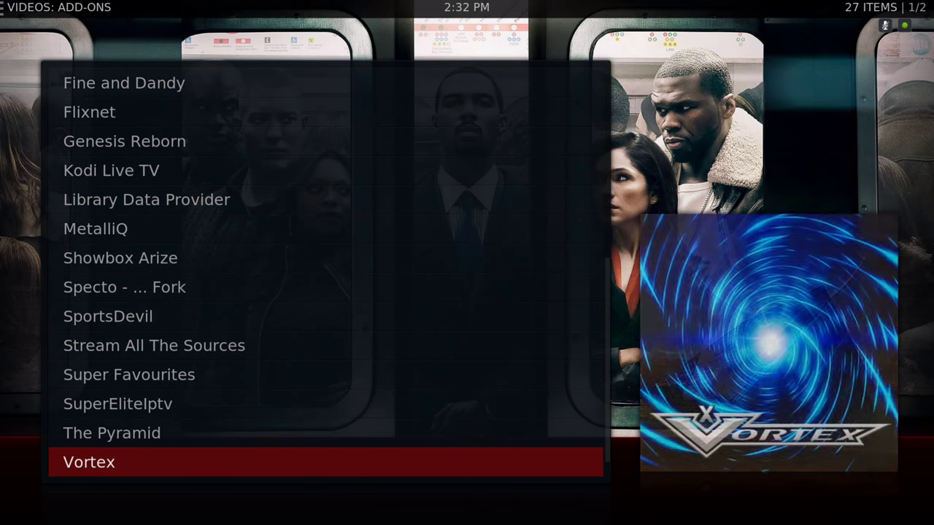
key(Down)
key(Down)
key(Up)
key(Up)
key(Up)
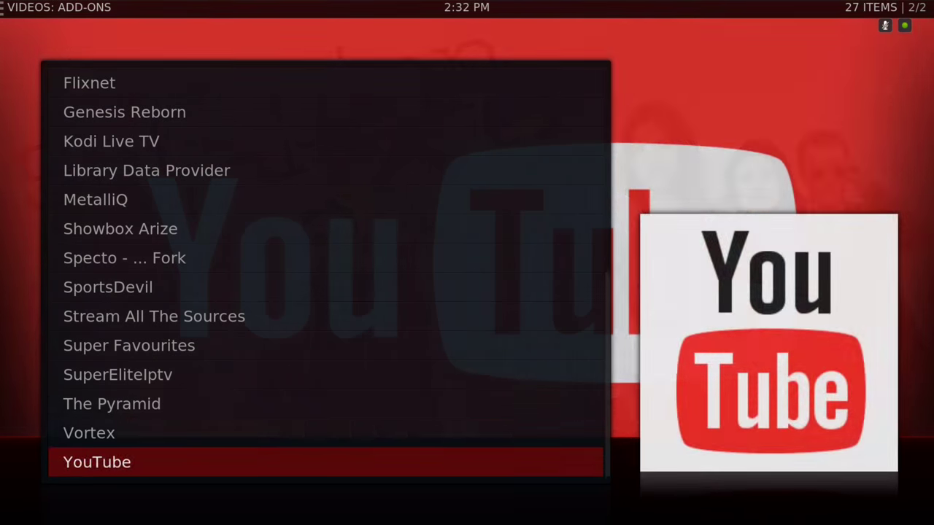
key(Down)
key(Down)
key(Down)
key(Down)
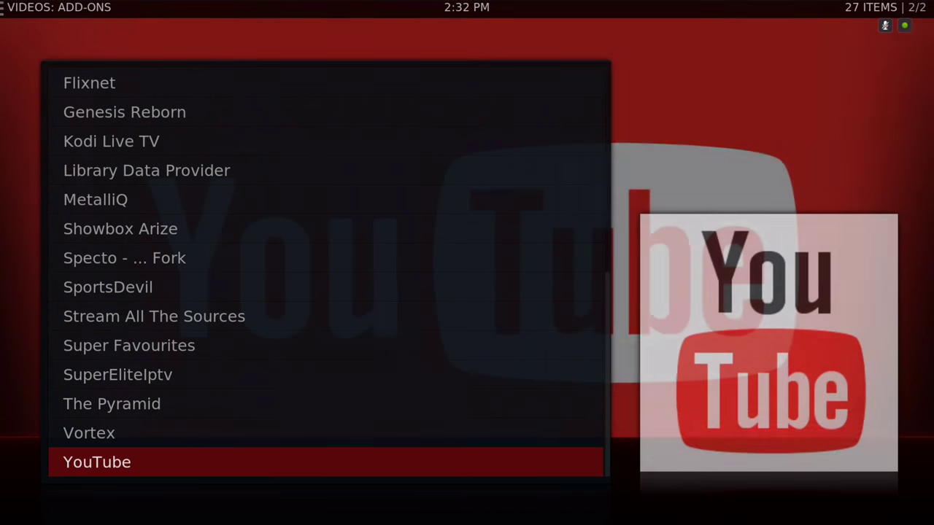
key(Escape)
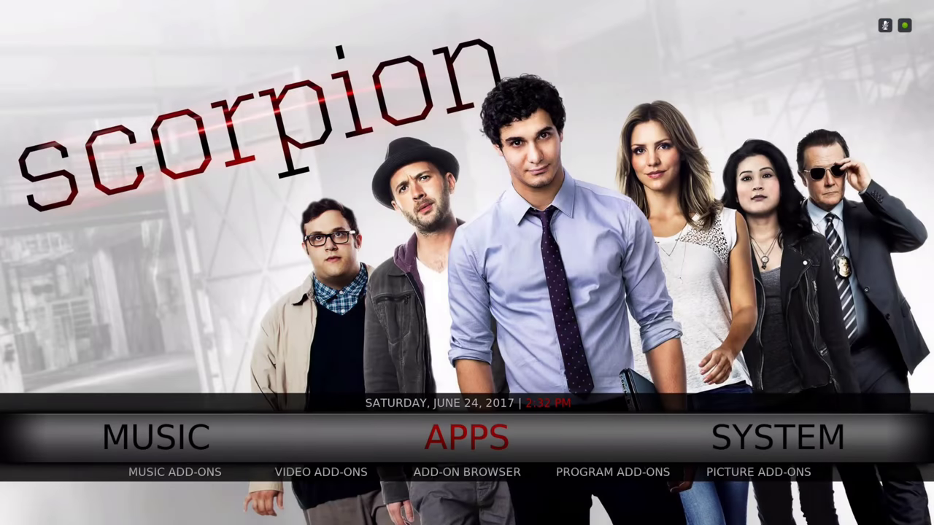
Move between the System and Power sections, then open Kodi's system settings from System.
key(Right)
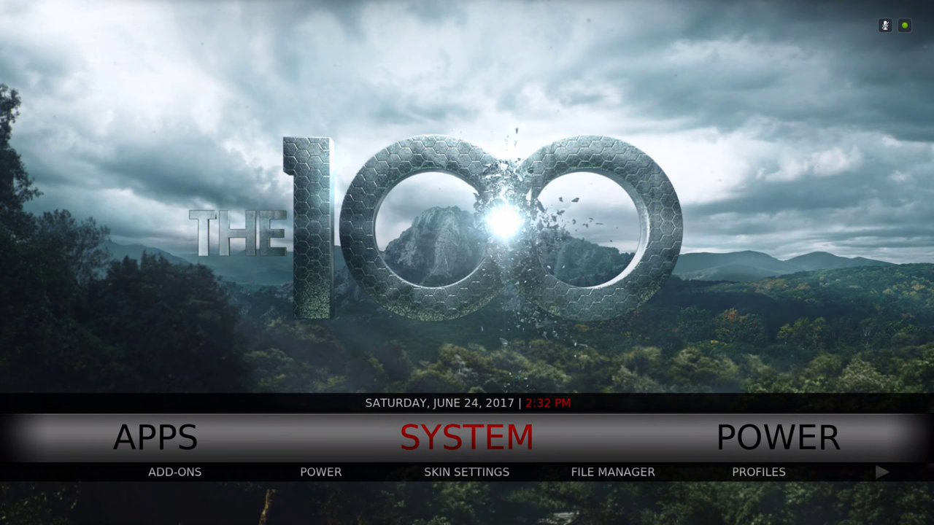
key(Right)
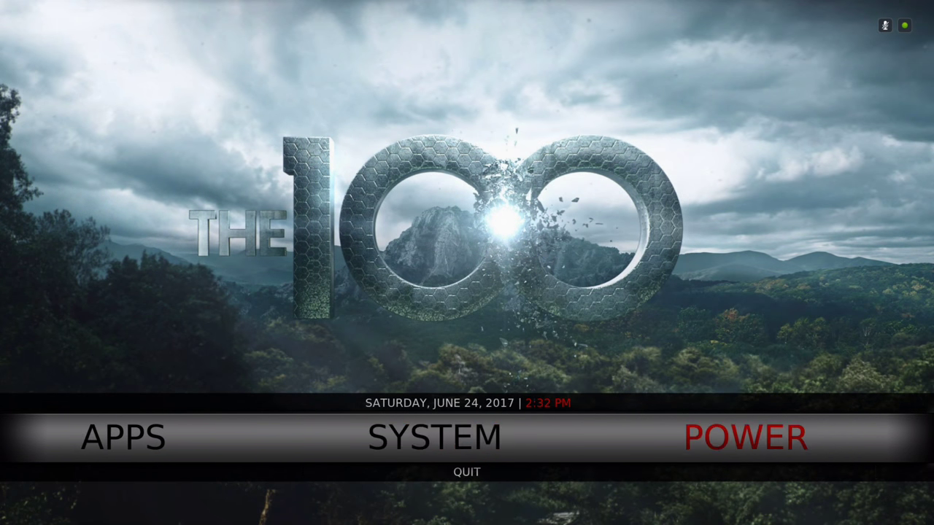
key(Left)
key(Right)
key(Left)
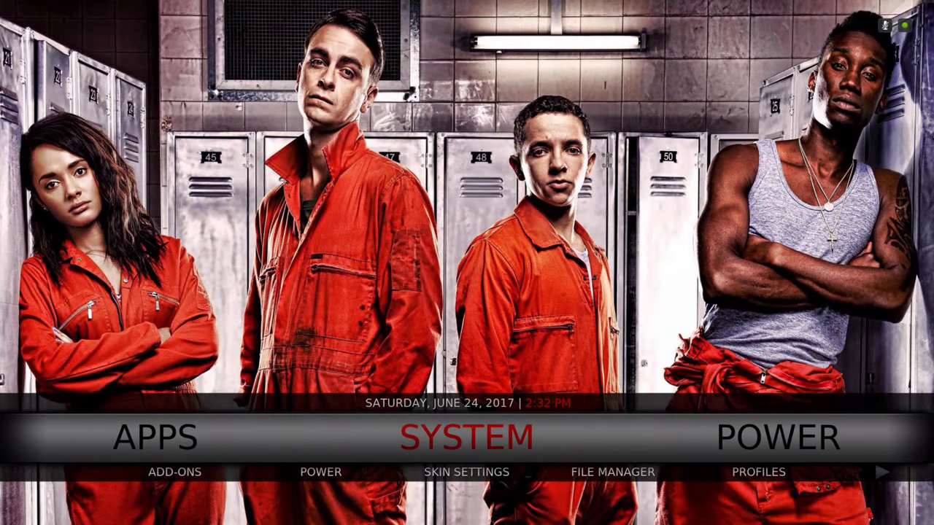
key(Return)
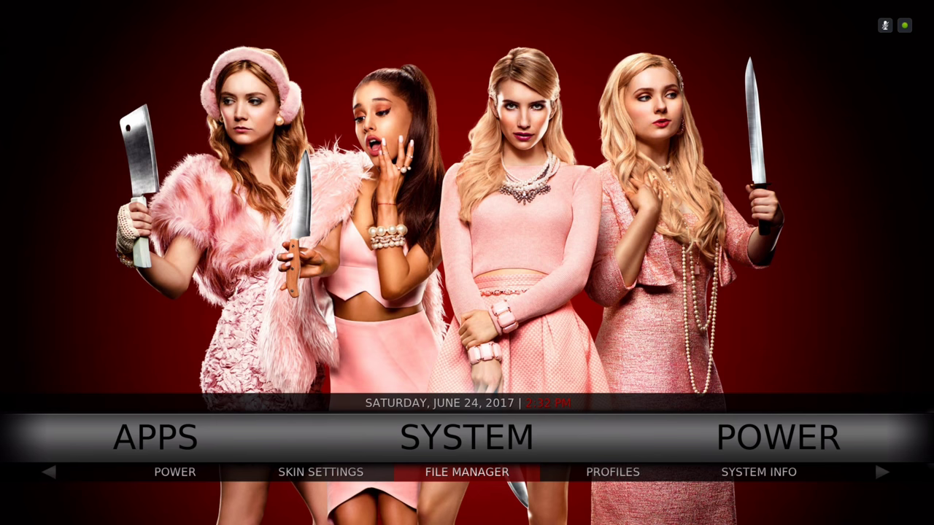
Open the File Manager's list of media sources and move to Add source.
key(Return)
key(Down)
key(Down)
key(Down)
key(Down)
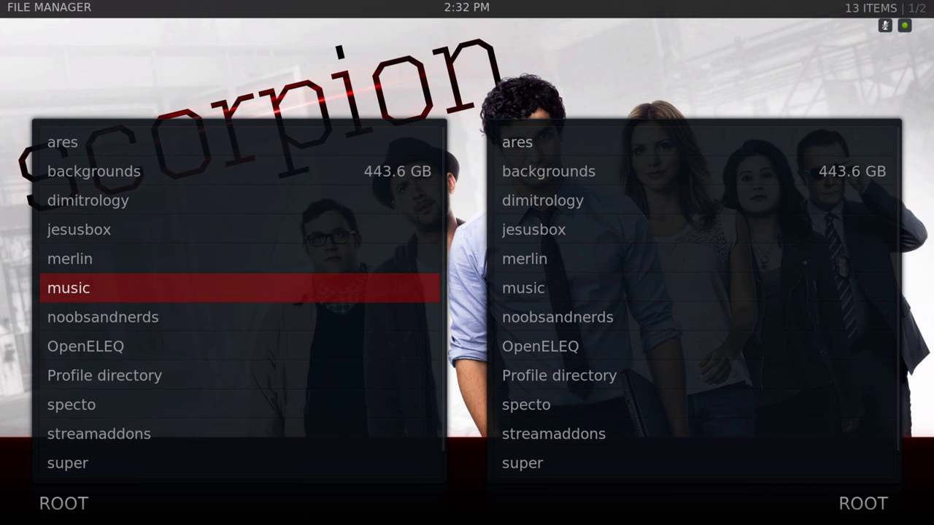
key(Up)
key(Up)
key(Up)
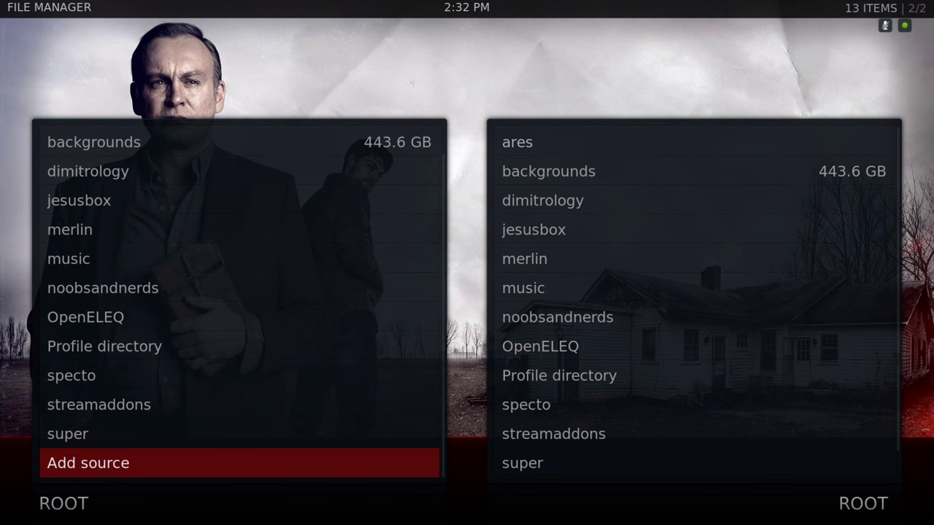
Start adding a new file source without a path, cancel it, and return to ares.
key(Return)
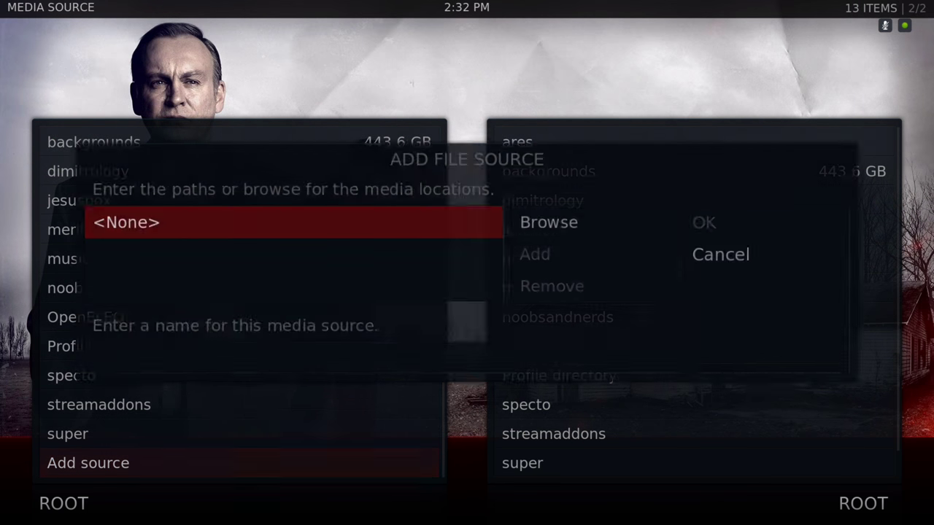
key(Return)
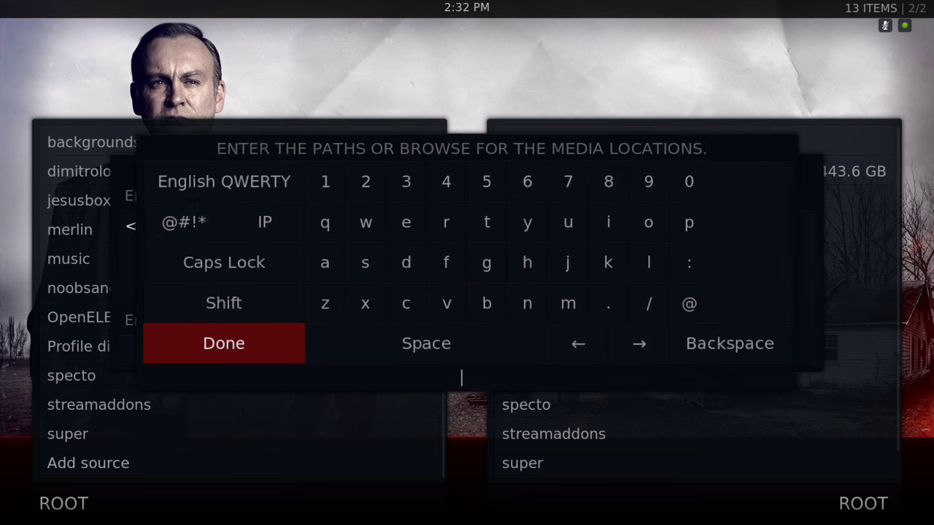
key(Return)
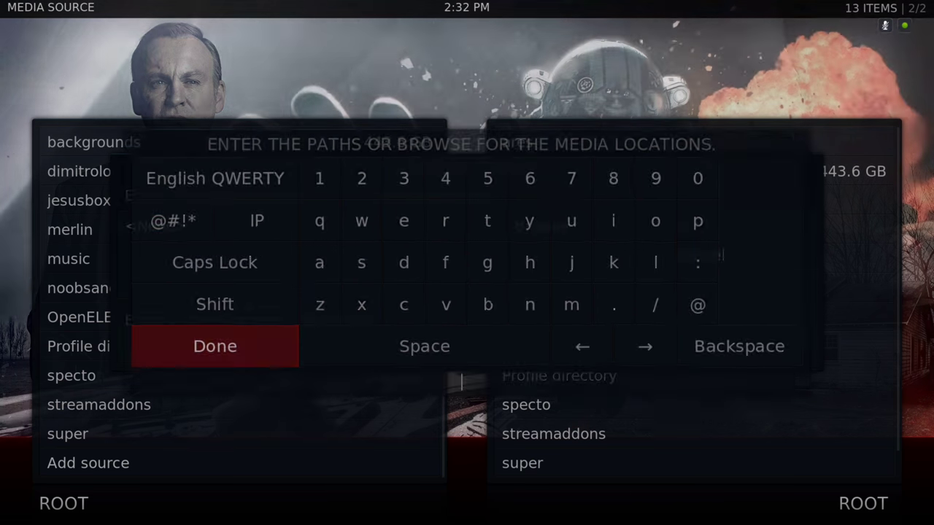
key(Right)
key(Right)
key(Return)
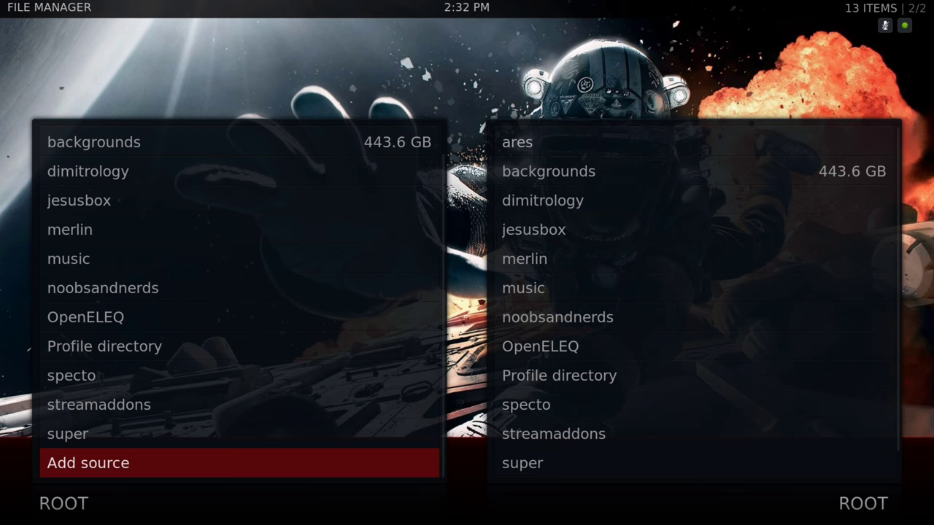
key(Down)
key(c)
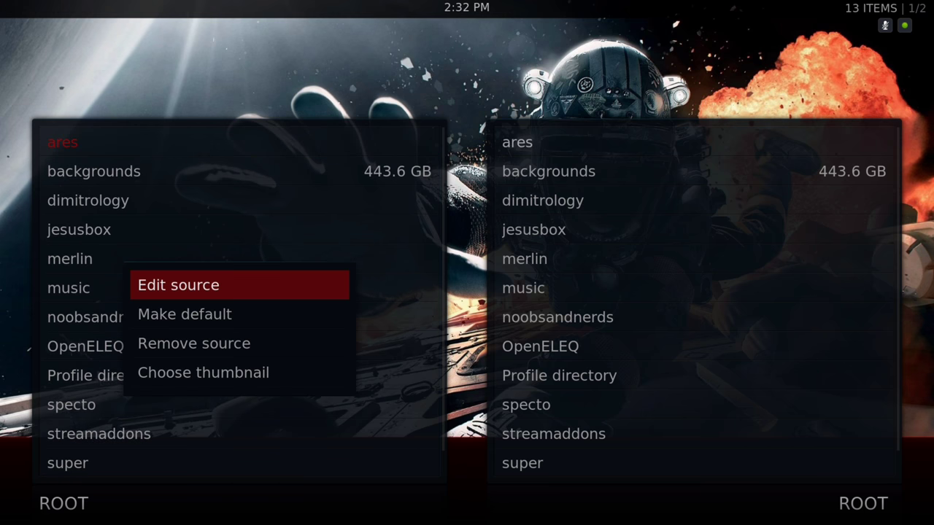
key(Return)
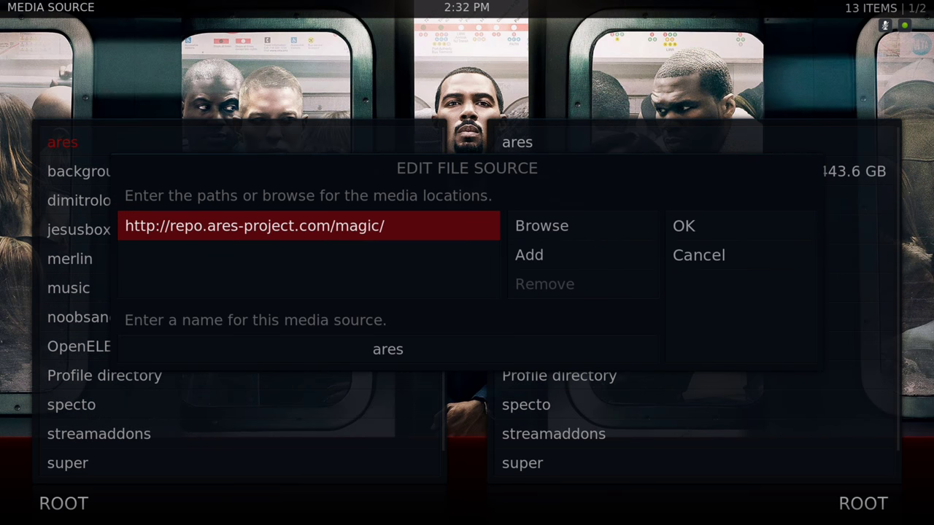
key(Return)
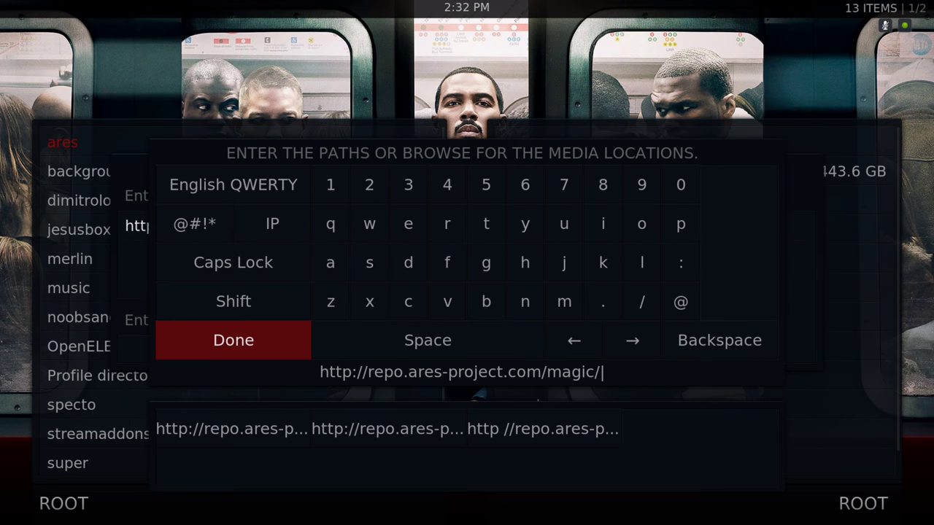
key(Down)
key(Up)
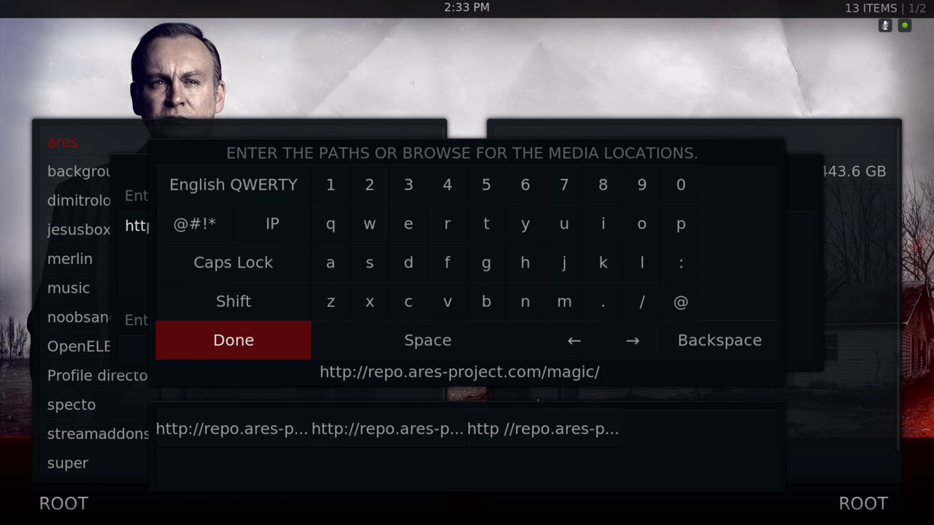
key(Return)
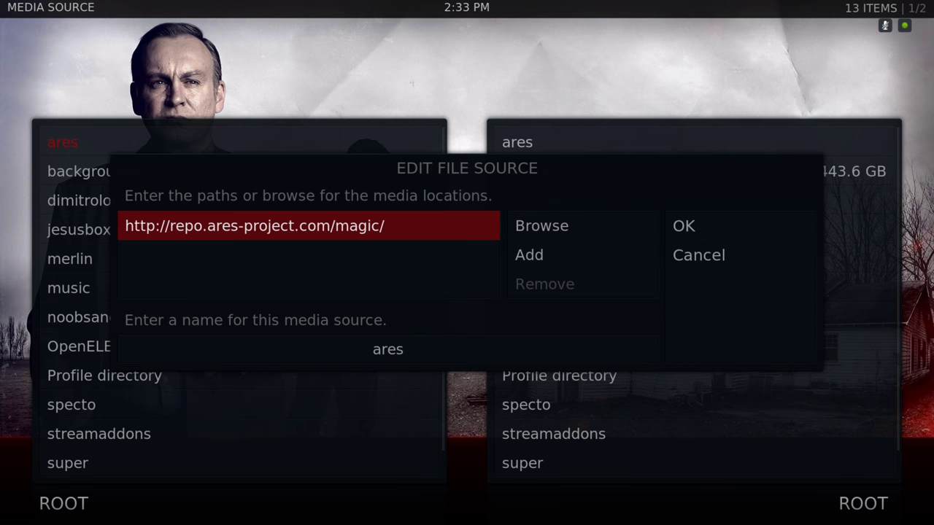
Save the ares source with OK and leave the File Manager for the home screen.
click(387, 349)
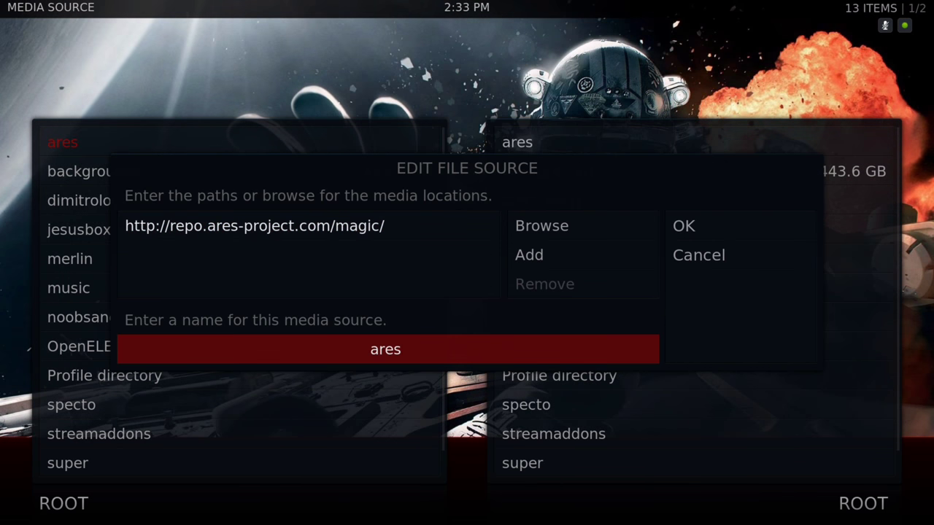
key(Right)
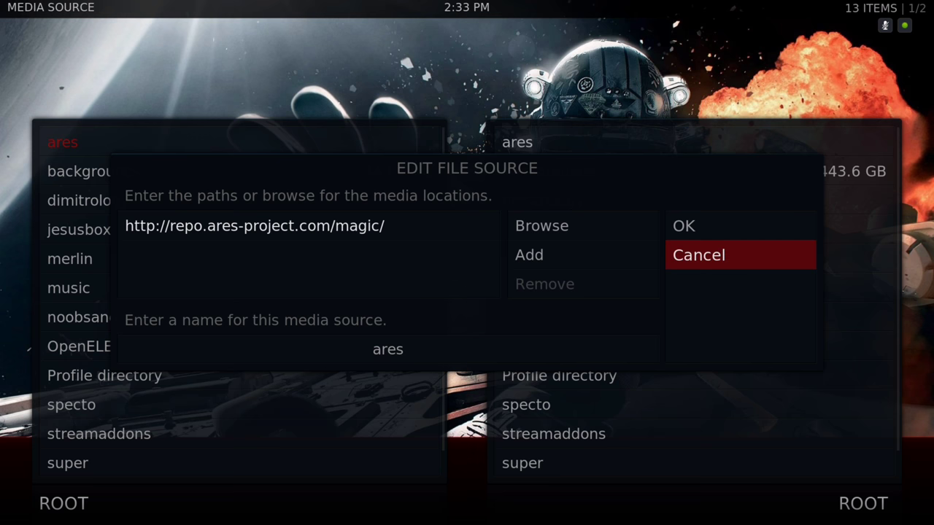
key(Up)
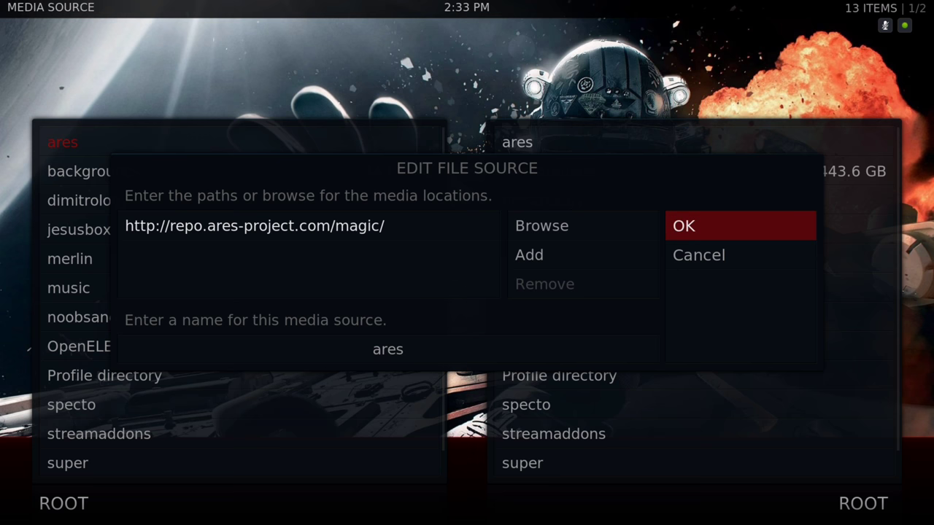
key(Return)
key(Escape)
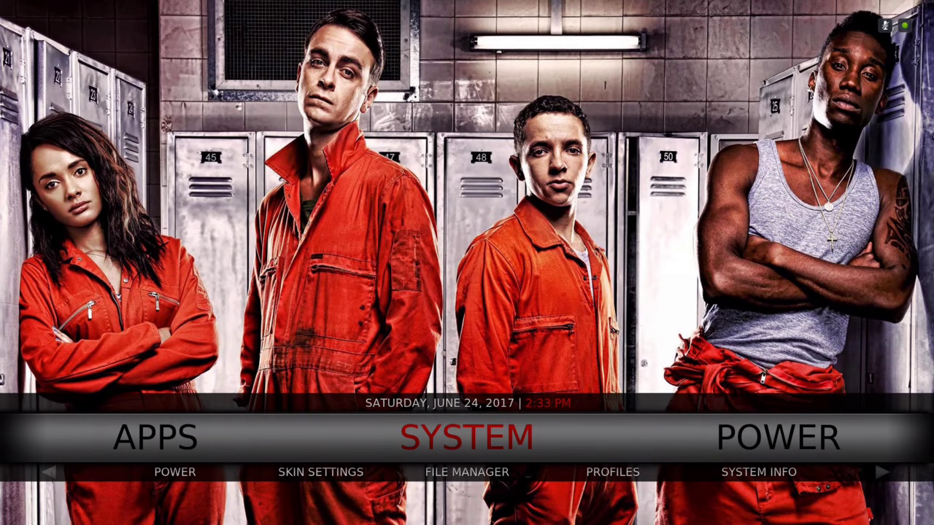
Go to Apps, open the Add-on Browser and choose Install from zip file.
key(Down)
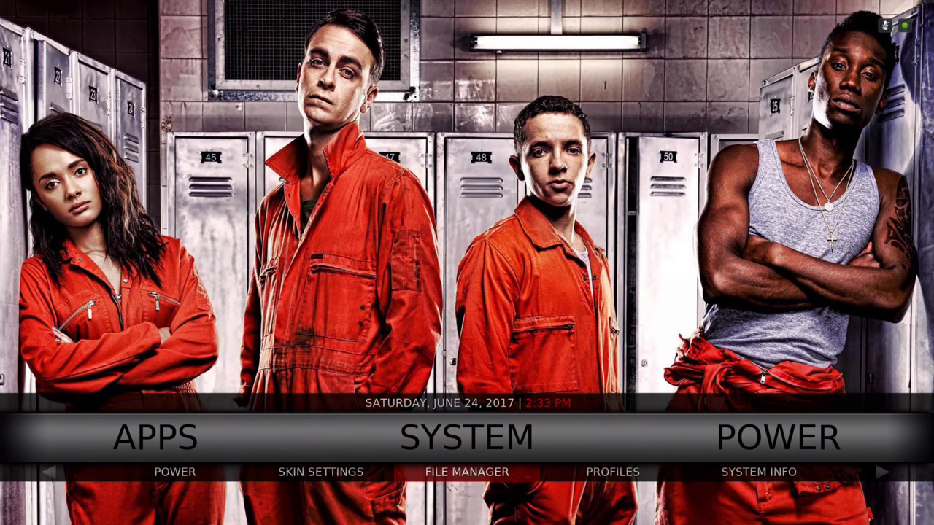
key(Up)
key(Left)
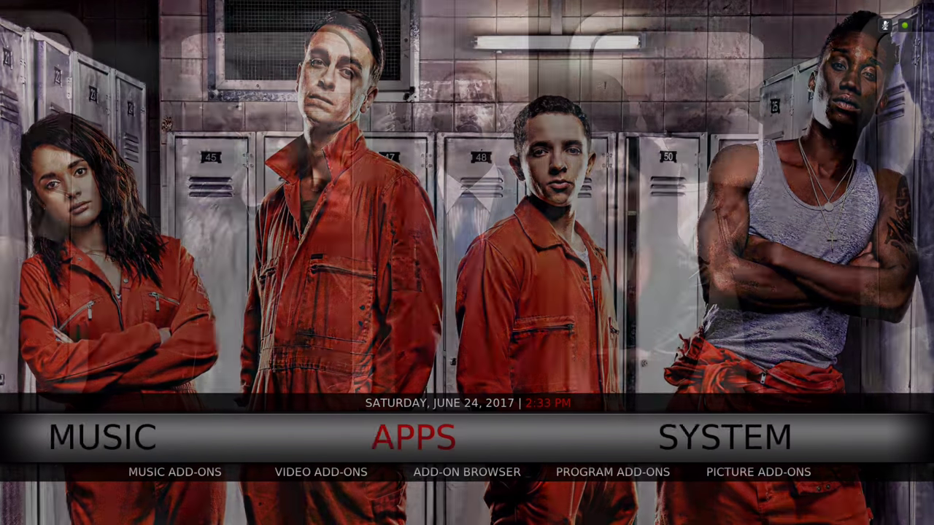
key(Down)
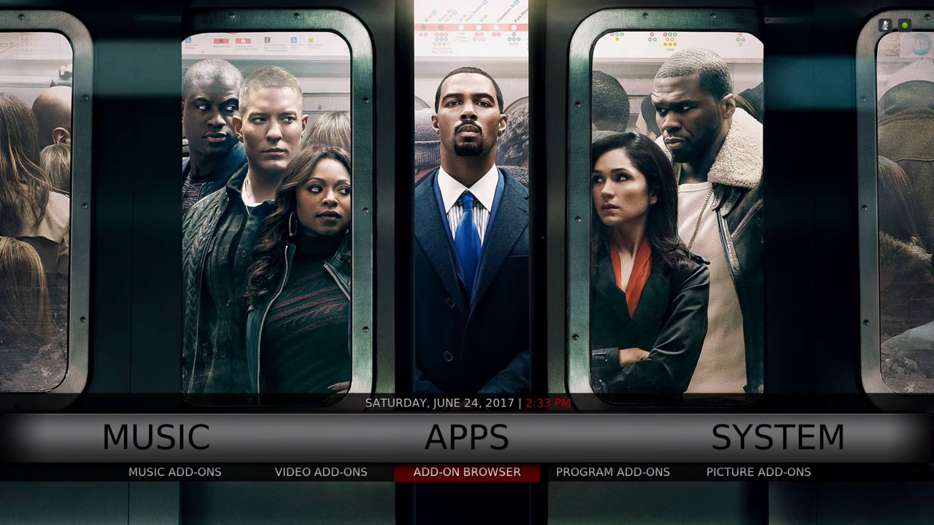
key(Return)
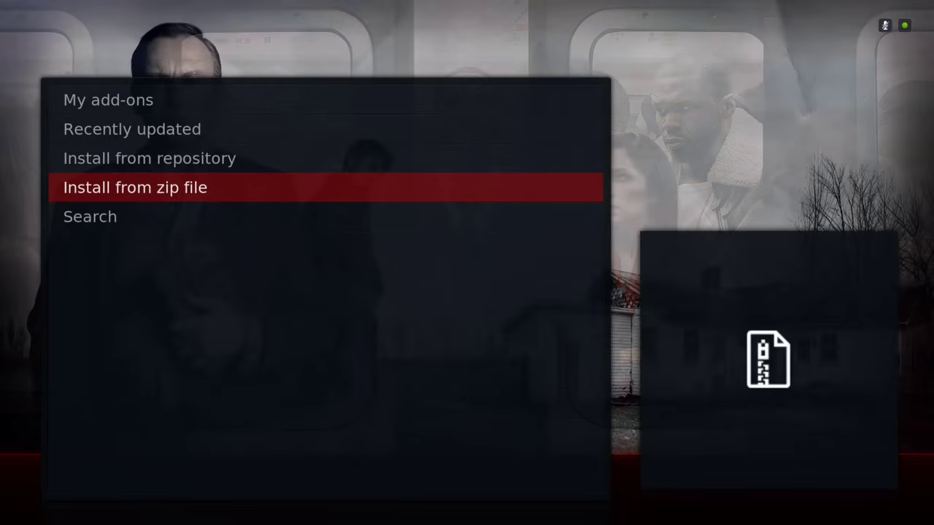
key(Up)
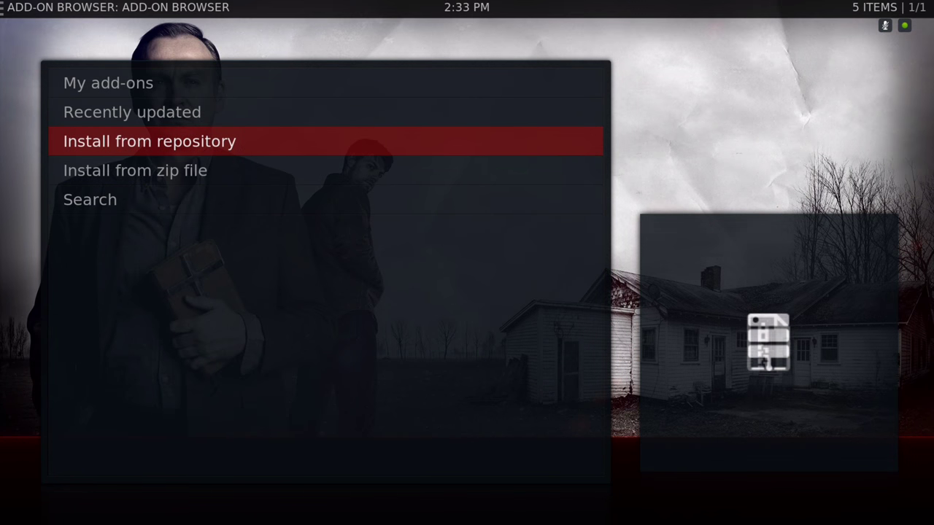
key(Down)
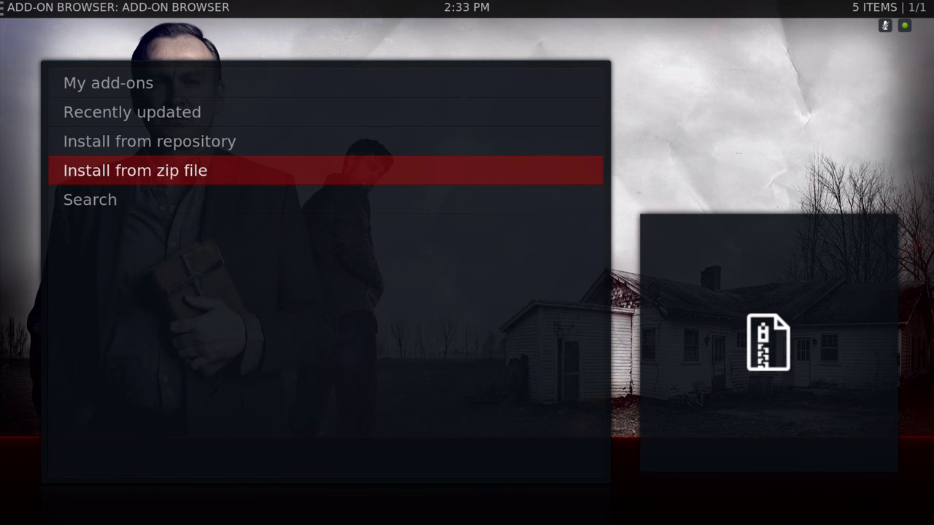
key(Return)
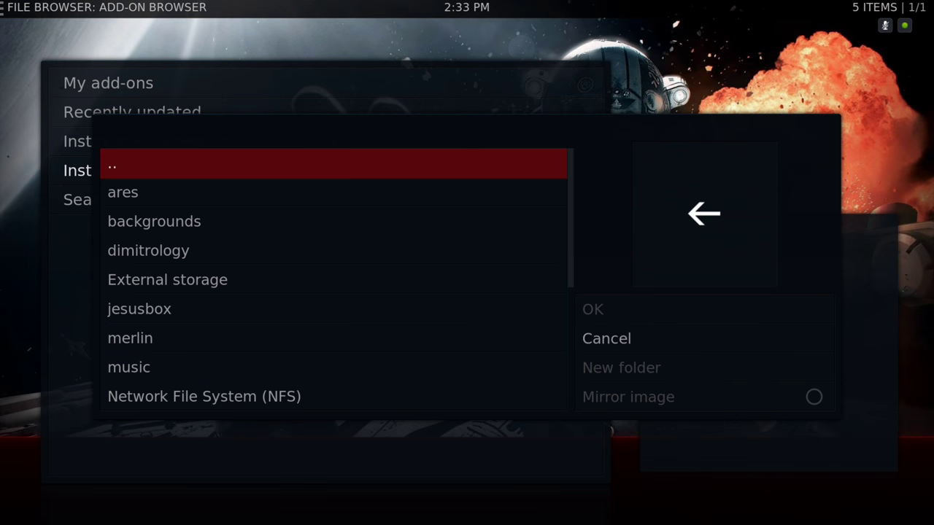
Browse ares > repository.aresproject to repository.aresproject.zip, then back out without installing.
key(Down)
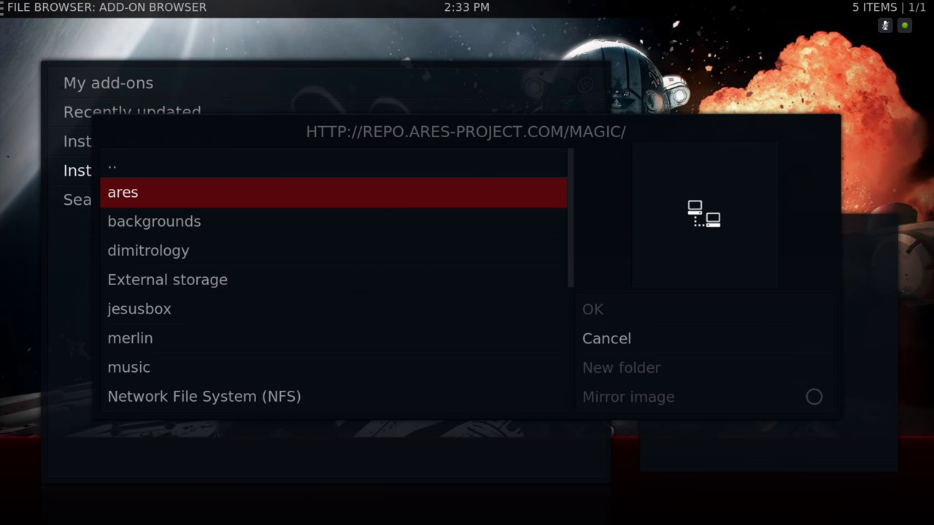
key(Return)
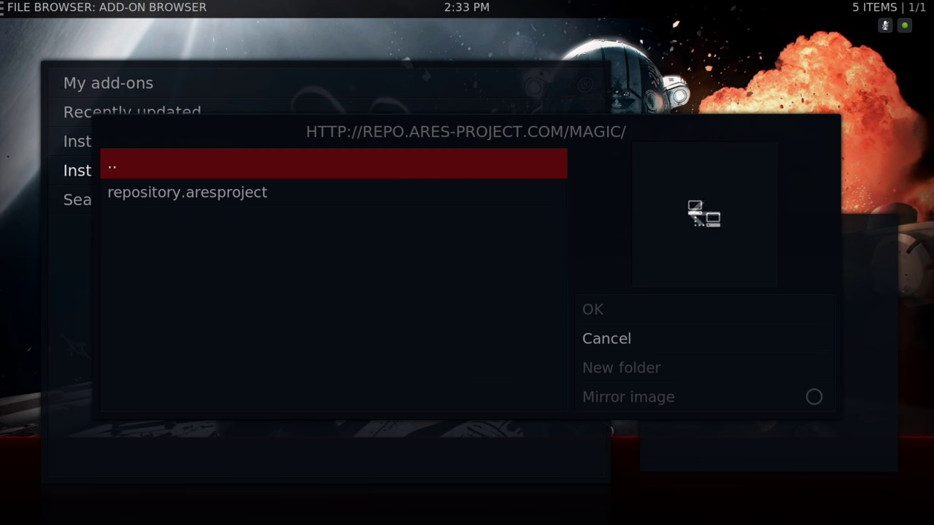
key(Down)
key(Return)
key(Down)
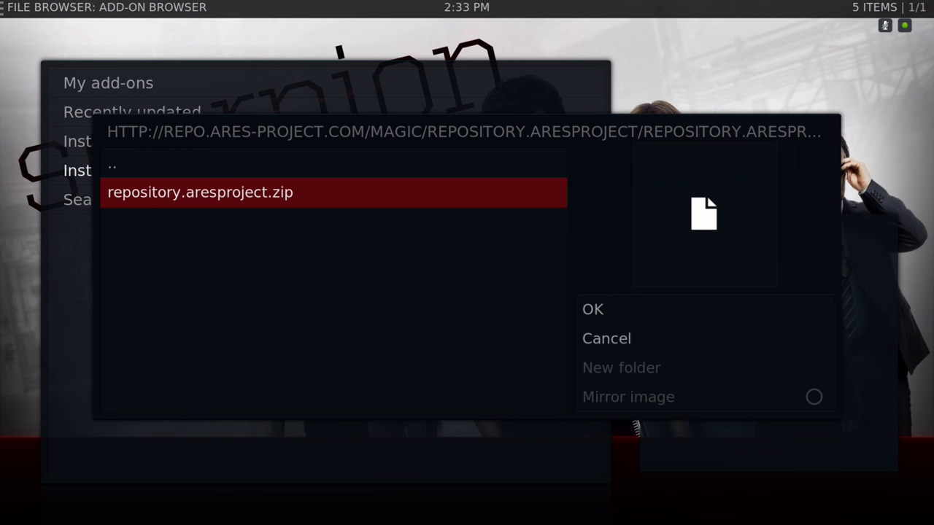
key(BackSpace)
key(BackSpace)
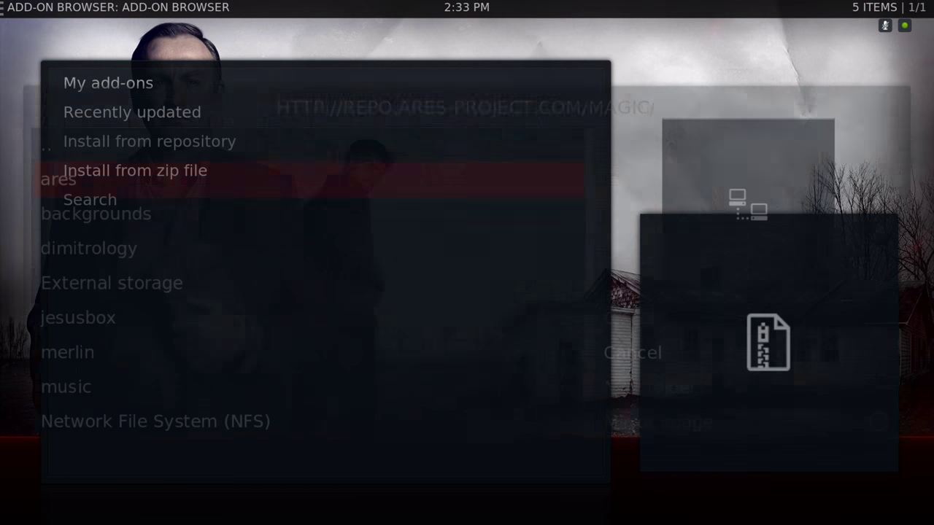
key(Up)
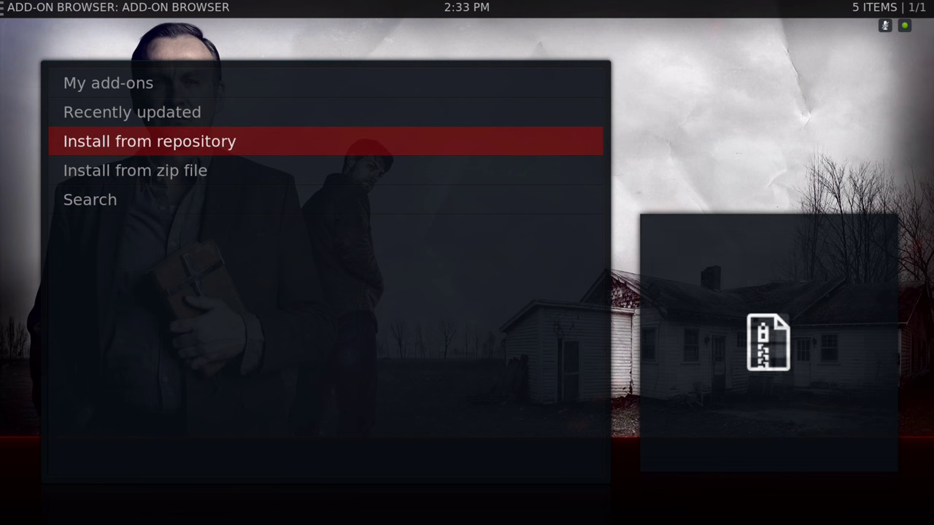
Check Ares Wizard under the Ares Project repository's Program add-ons, then return to the Add-on Browser.
key(Return)
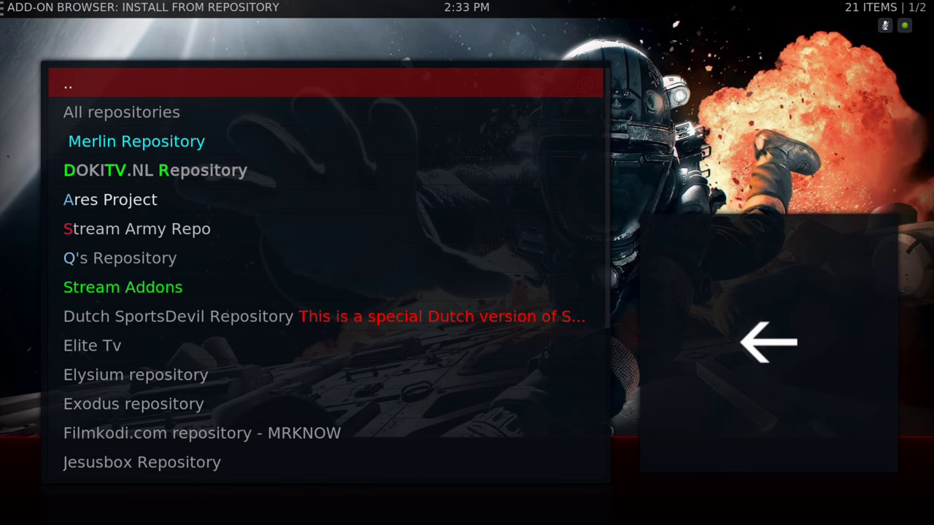
key(Down)
key(Down)
key(Down)
key(Return)
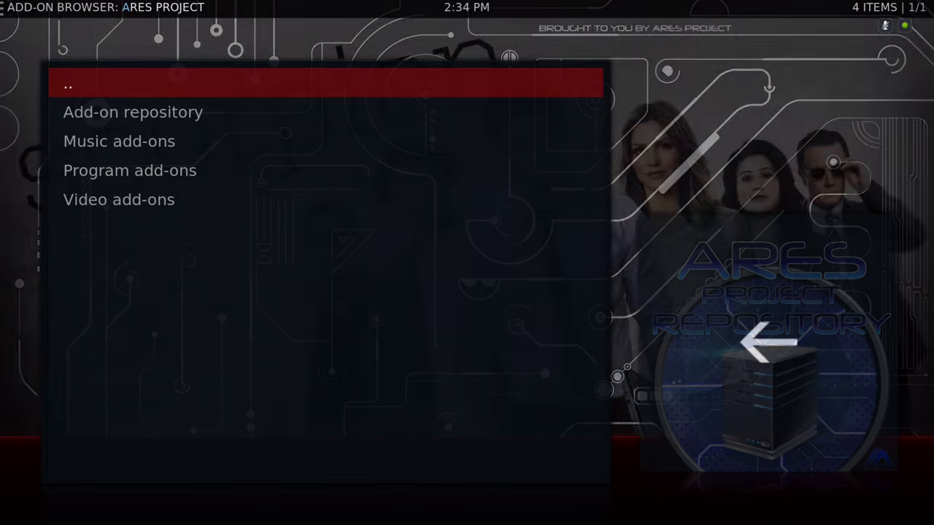
key(Down)
key(Down)
key(Down)
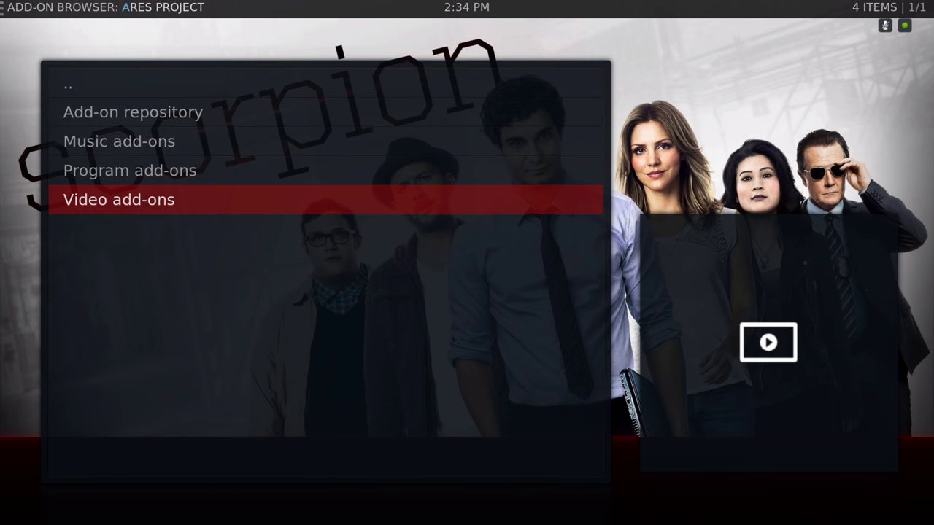
key(Up)
key(Return)
key(Down)
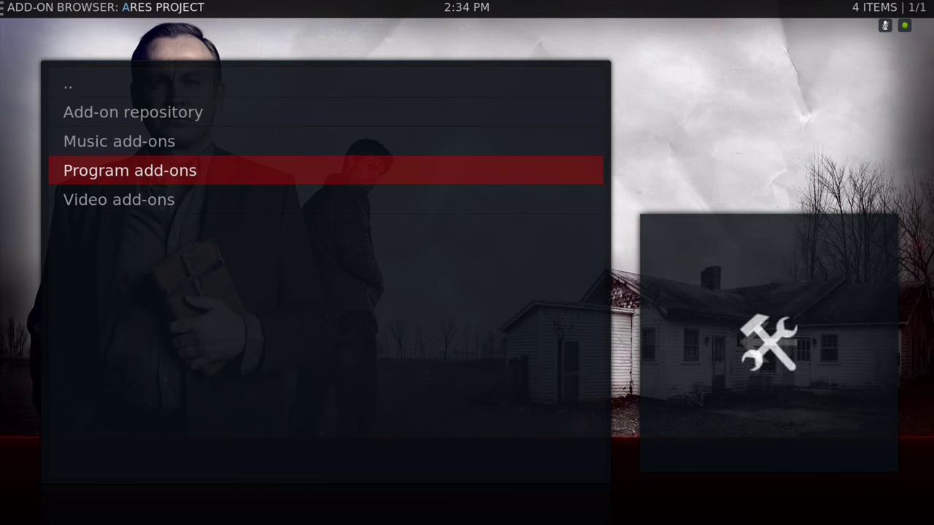
key(BackSpace)
key(BackSpace)
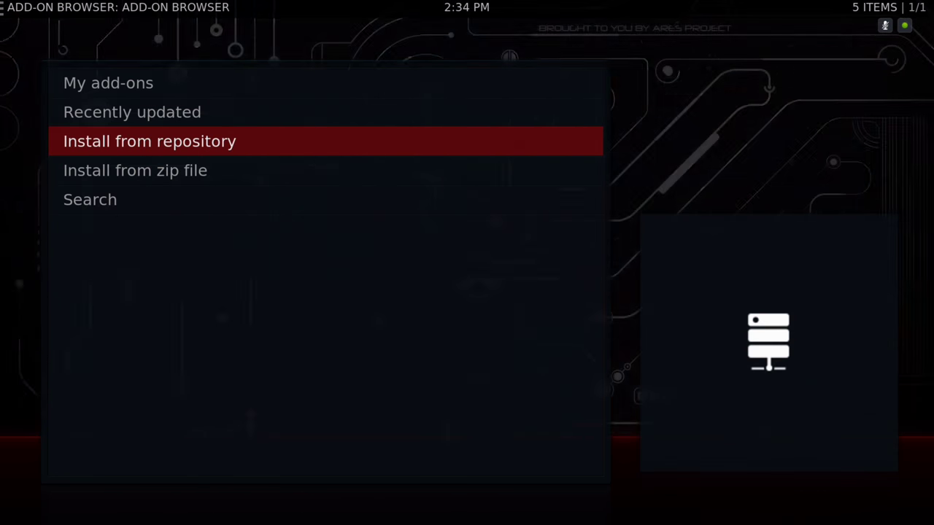
key(BackSpace)
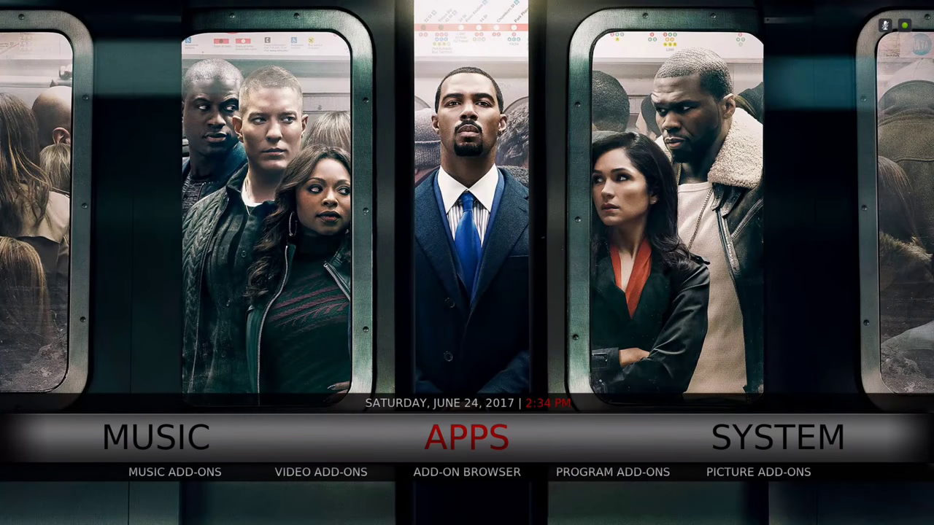
Launch the Ares Wizard add-on from Apps > Program Add-ons on the Kodi home screen.
key(Down)
key(Right)
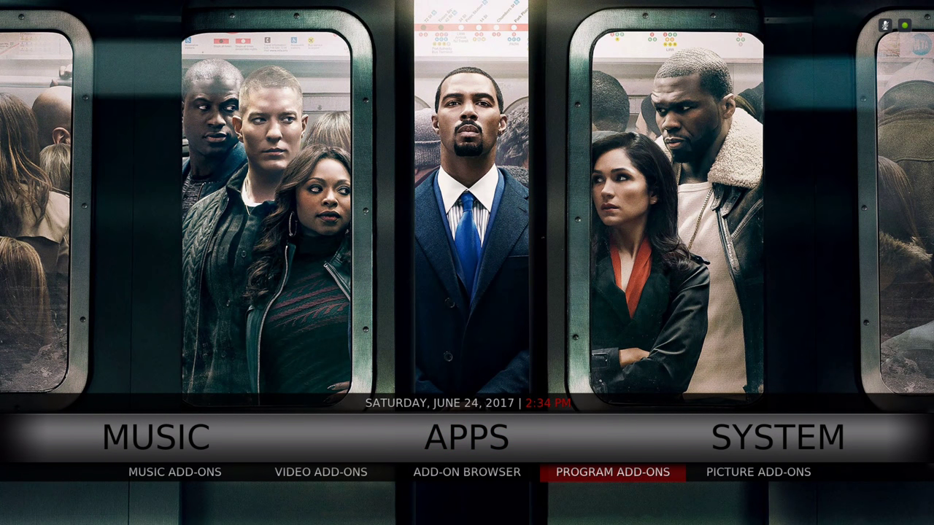
key(Return)
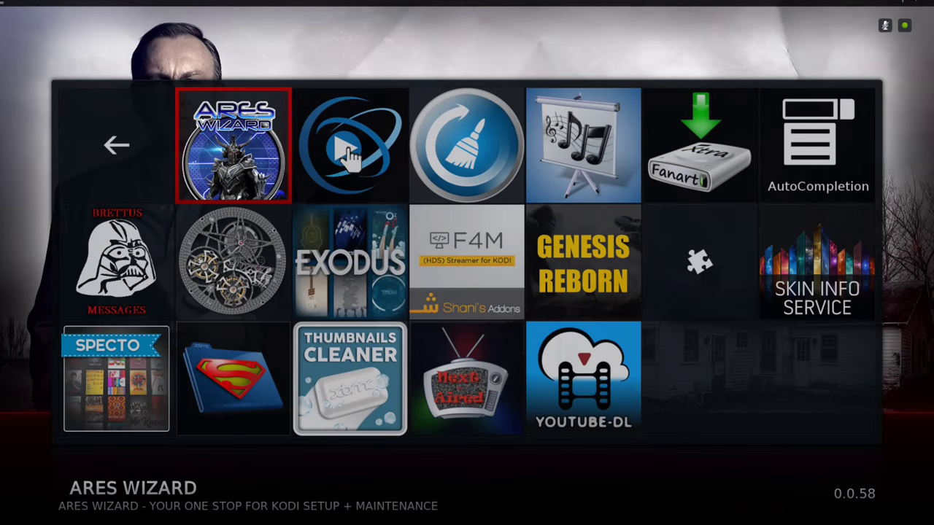
key(Return)
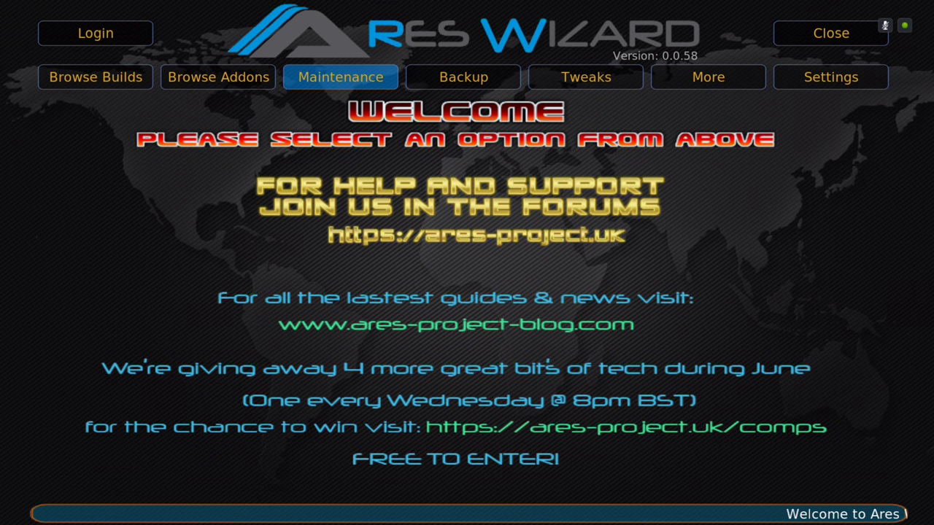
Open Browse Builds in Ares Wizard and scroll the All Builds list to the Steven entry.
key(Left)
key(Left)
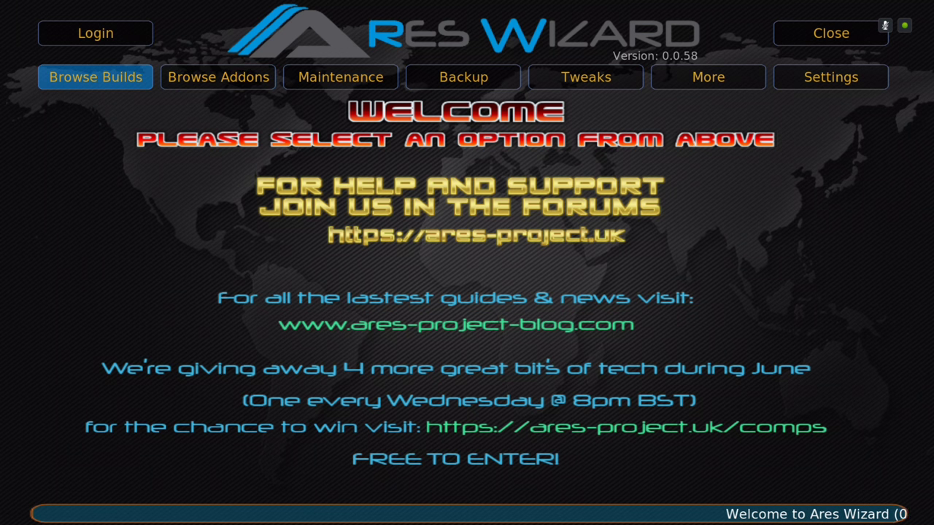
key(Return)
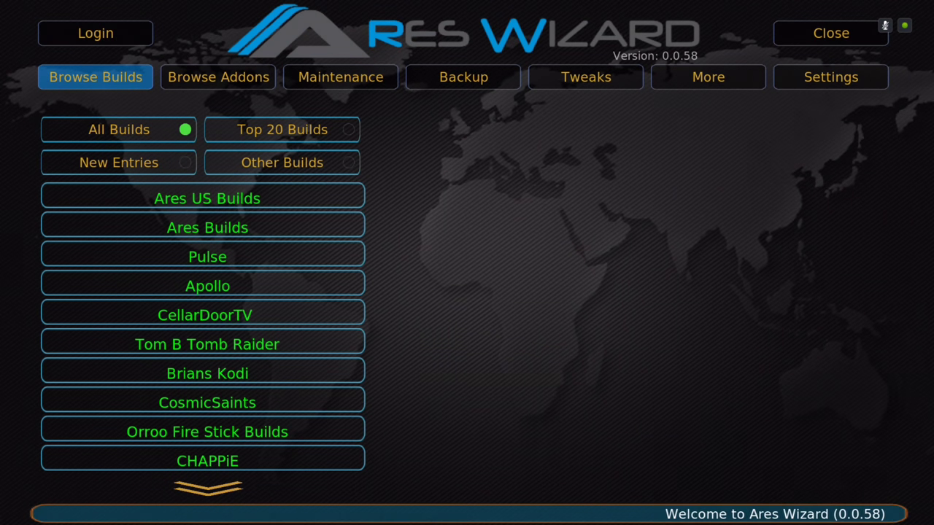
key(Down)
key(Down)
key(Down)
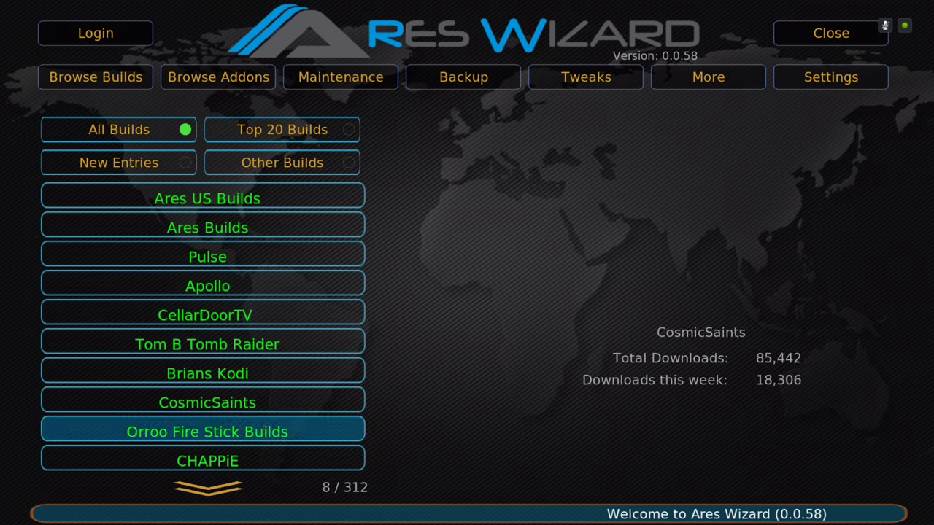
key(Down)
key(Down)
key(Down)
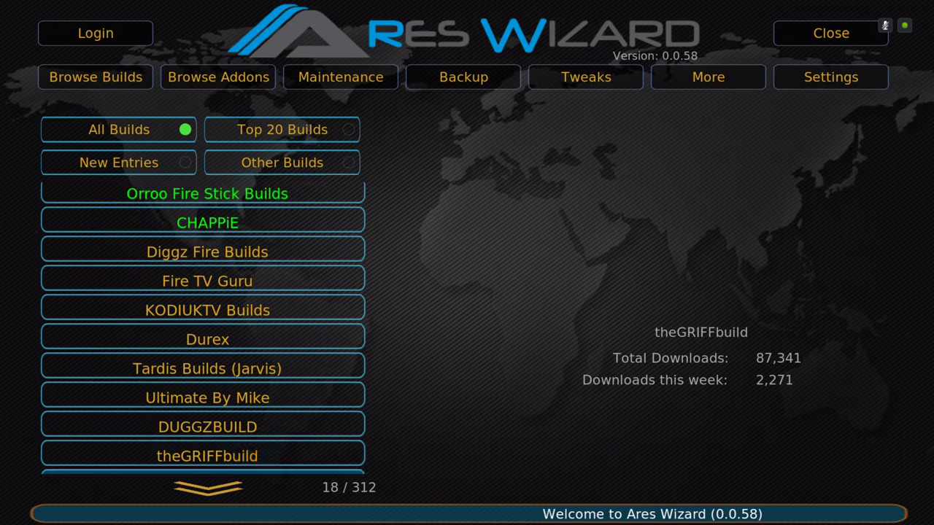
key(Down)
key(Down)
key(Down)
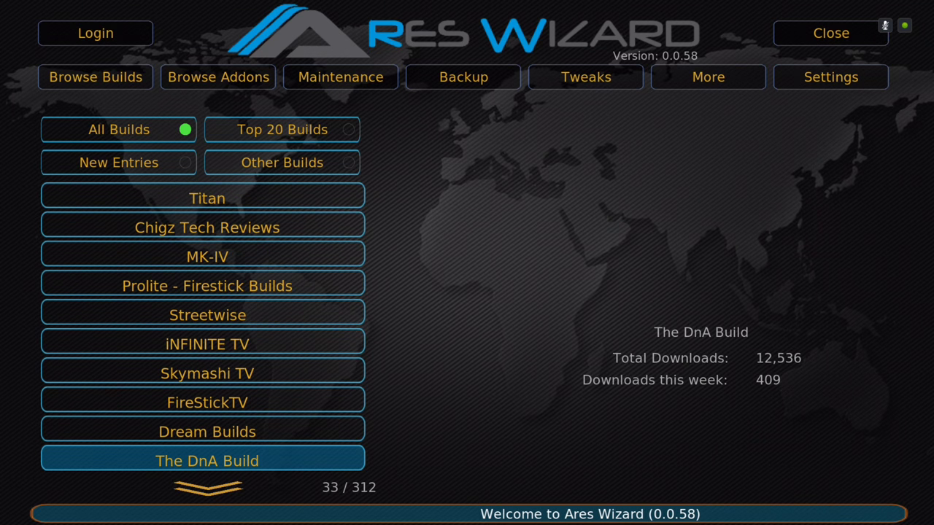
key(Down)
key(Down)
key(Down)
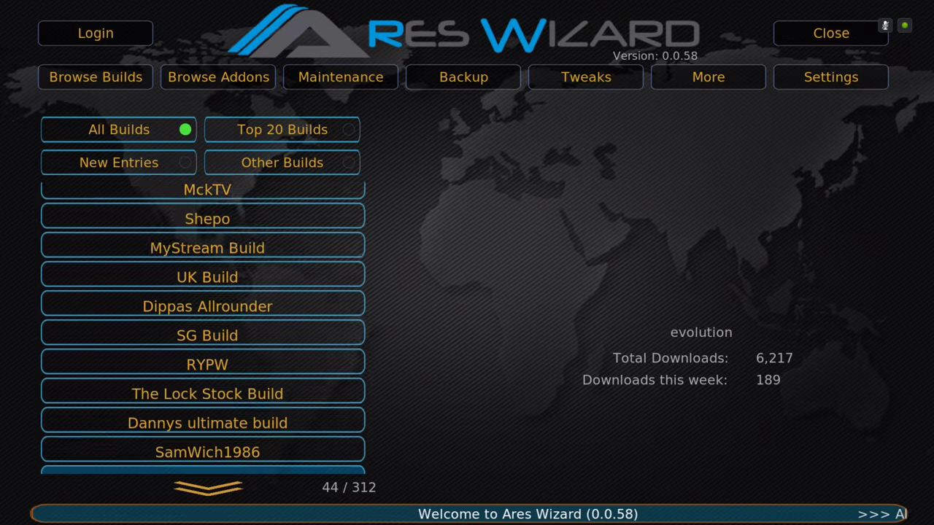
key(Down)
key(Down)
key(Down)
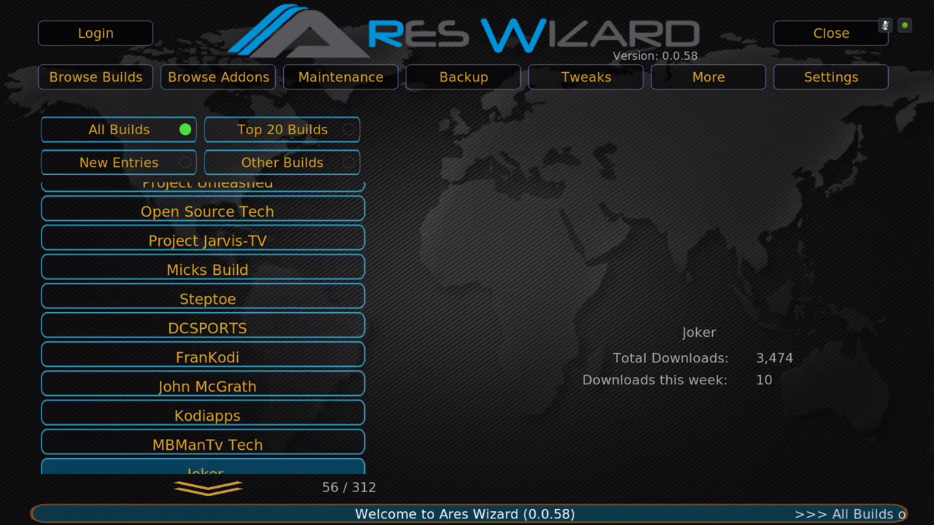
key(Down)
key(Down)
key(Down)
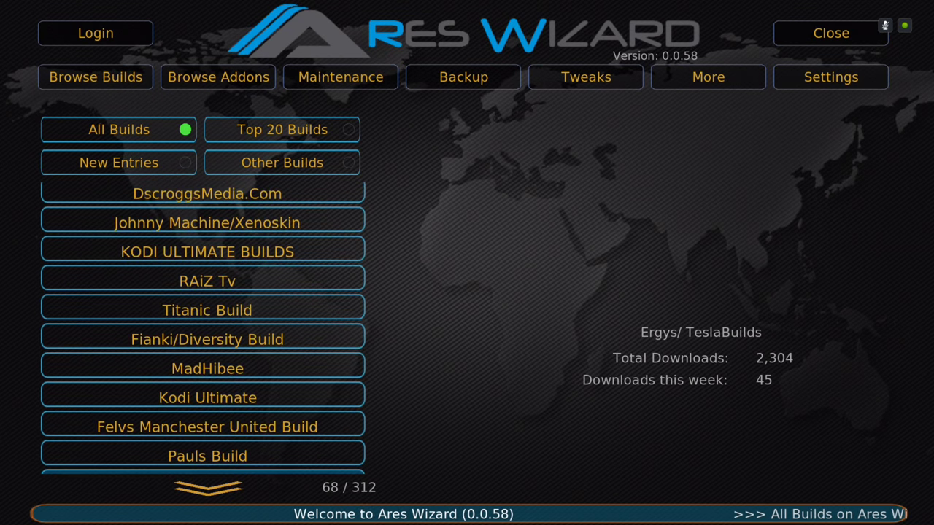
key(Down)
key(Down)
key(Down)
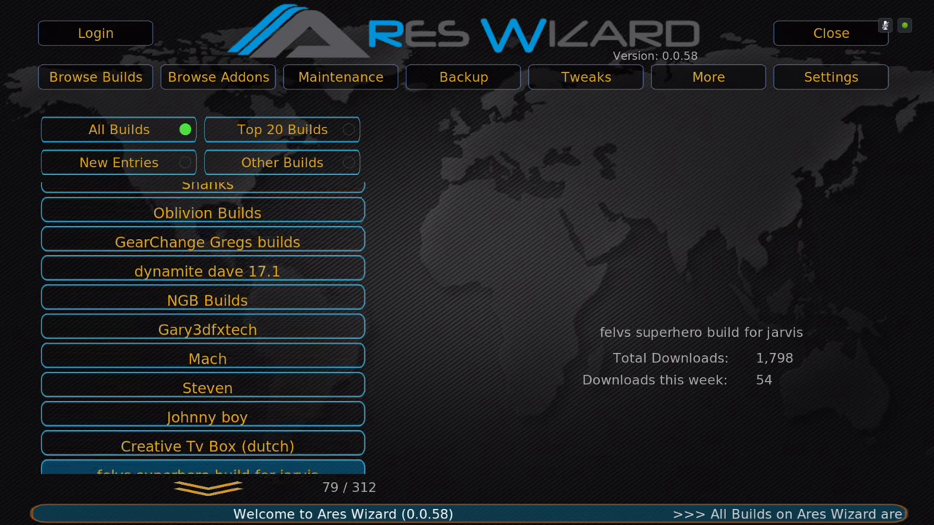
key(Up)
key(Up)
key(Up)
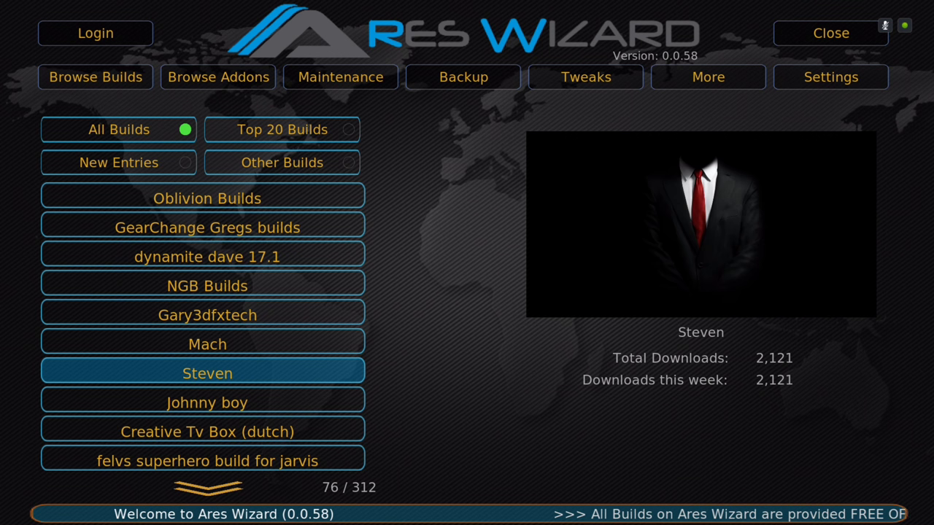
Open Steven's builds and highlight the Krypton media build (version 2.0, 294.95 MB).
key(Return)
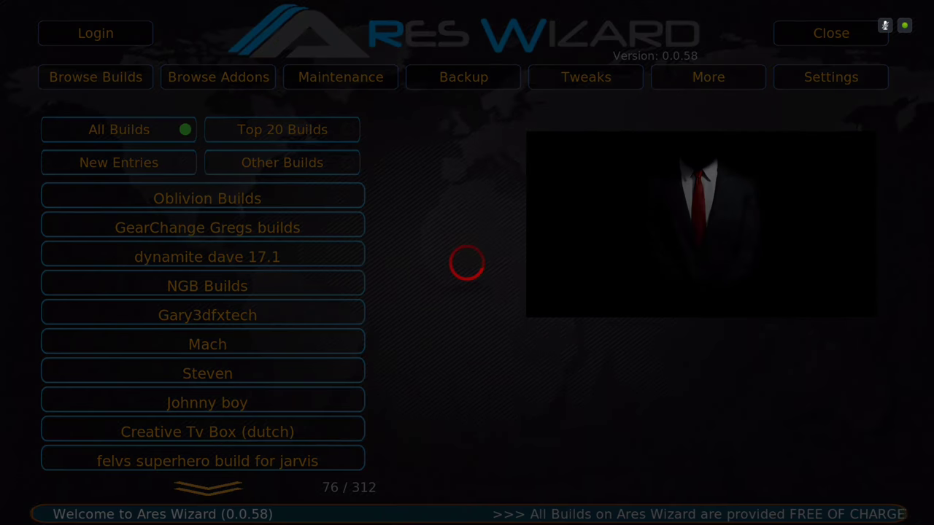
key(Down)
key(Down)
key(Down)
key(Down)
key(Down)
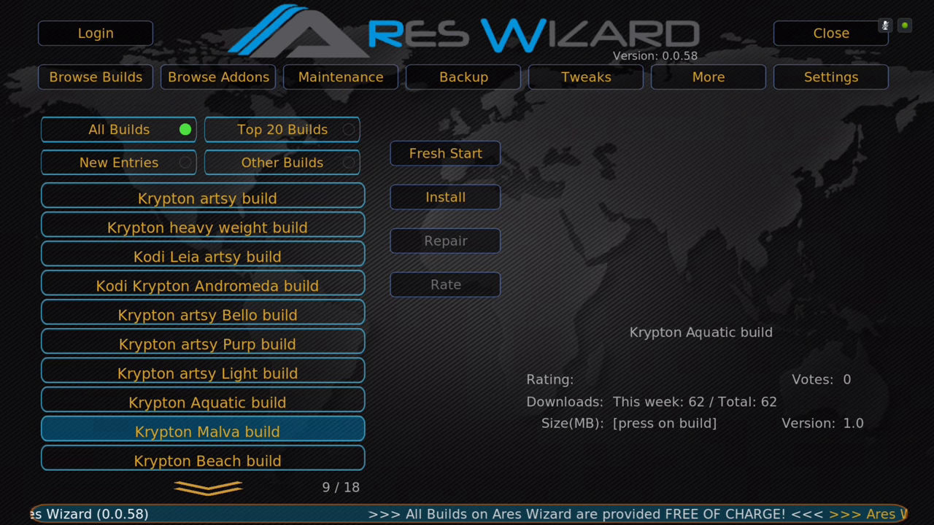
key(Down)
key(Down)
key(Down)
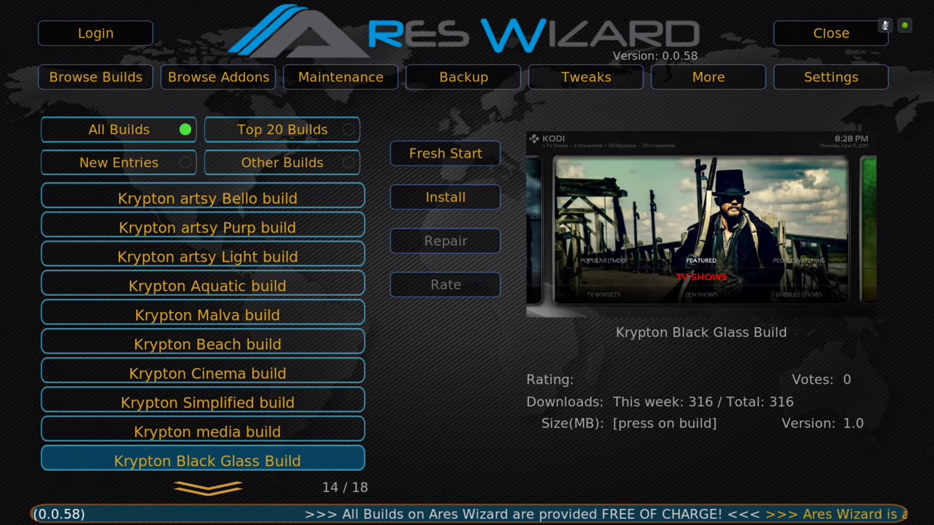
key(Up)
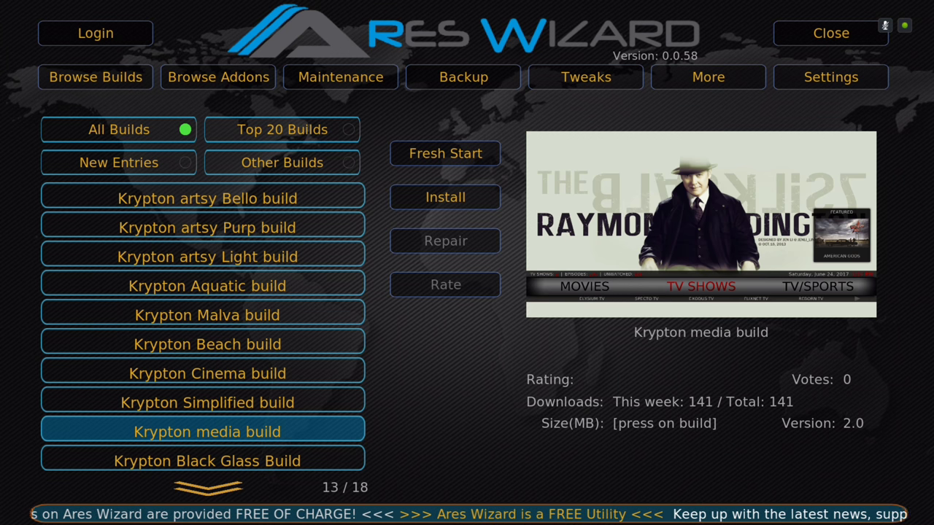
Move focus from the build's Install option up to Fresh Start.
key(Return)
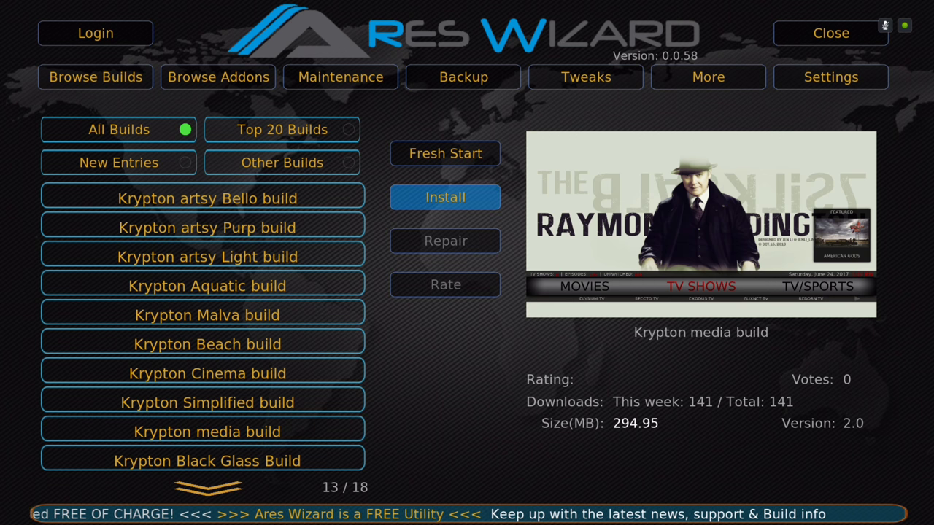
key(Left)
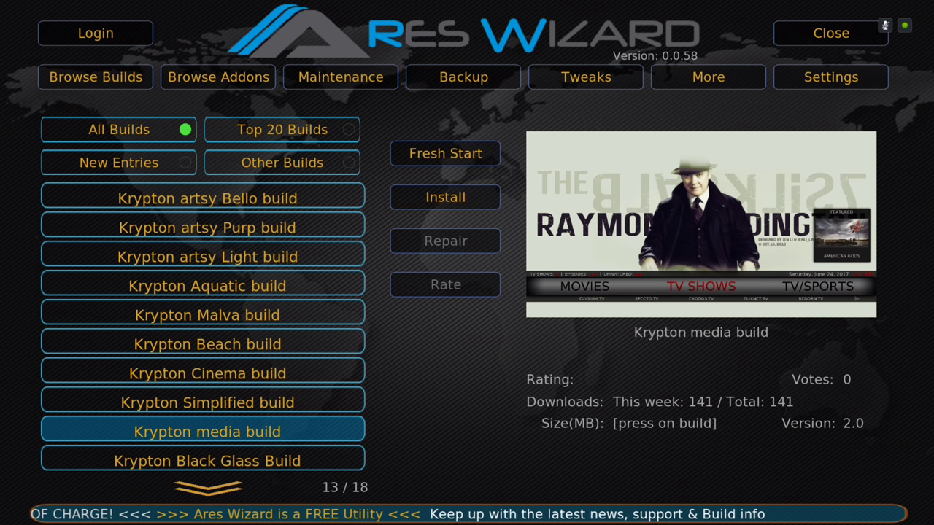
key(Right)
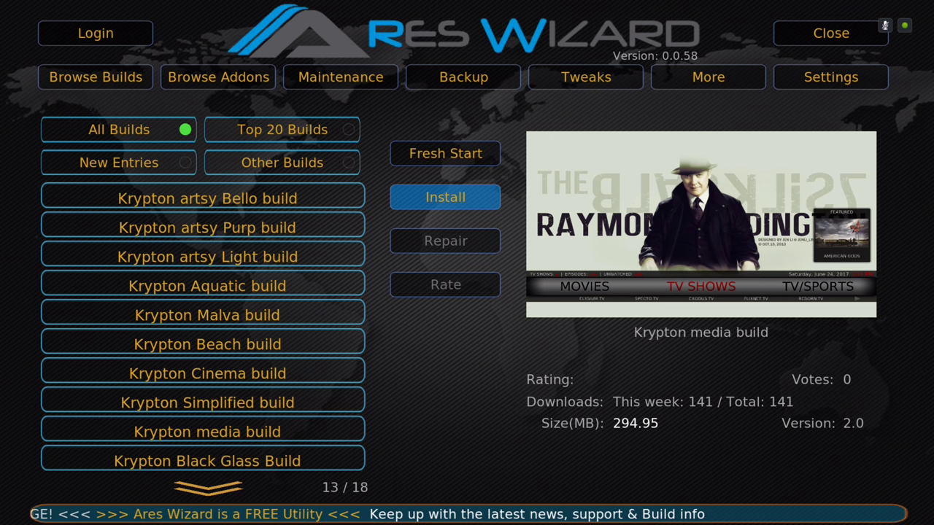
key(Up)
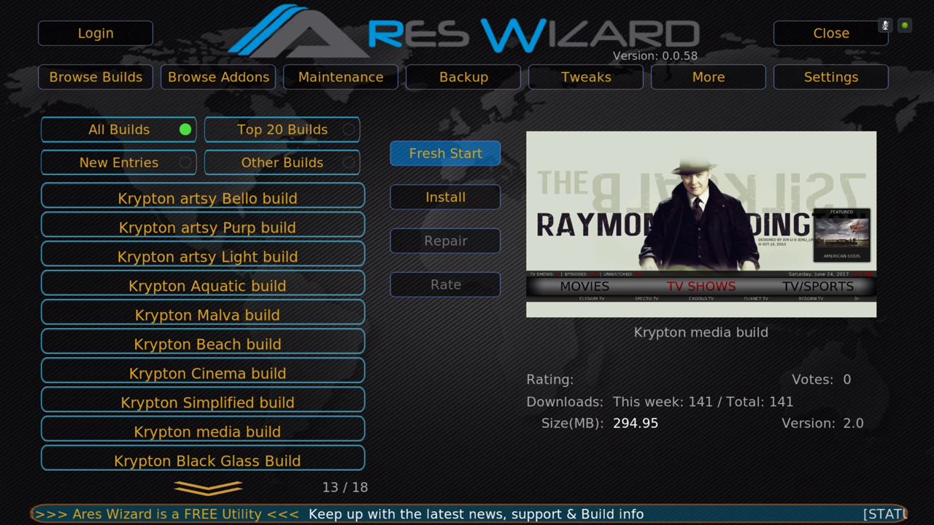
key(Down)
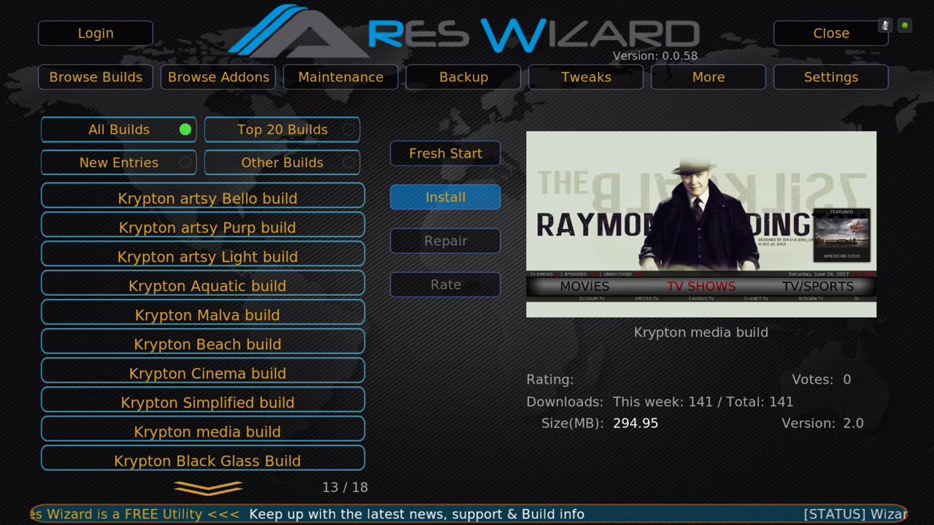
key(Up)
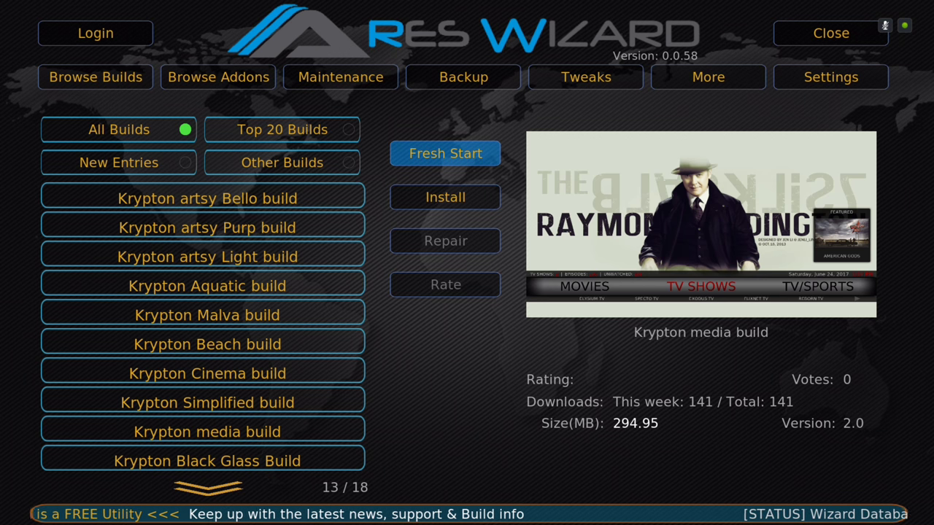
key(Down)
key(Up)
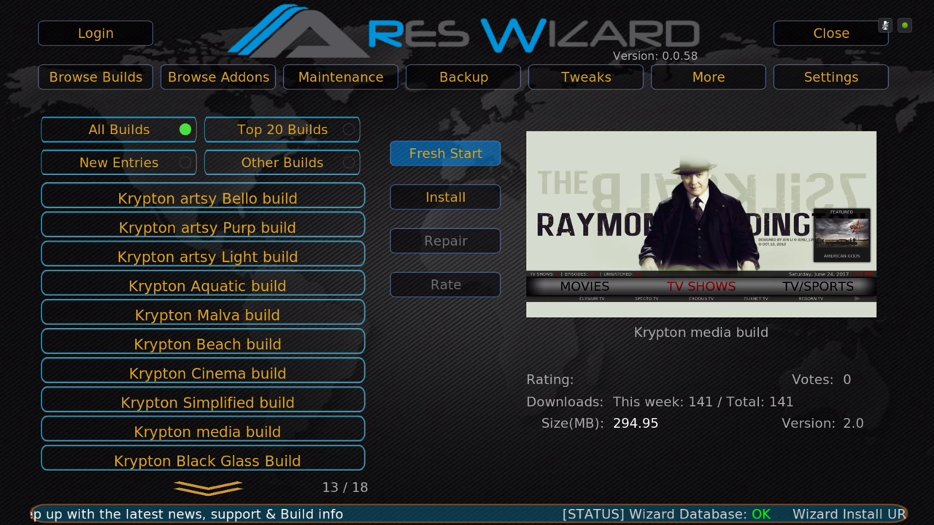
Confirm Fresh Start with YES and Proceed to wipe all Kodi add-ons and data.
key(Return)
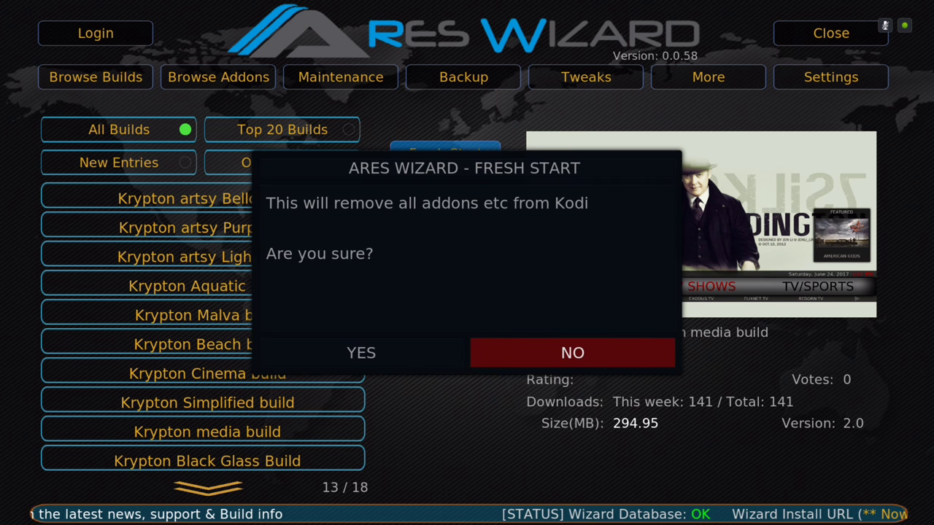
key(Left)
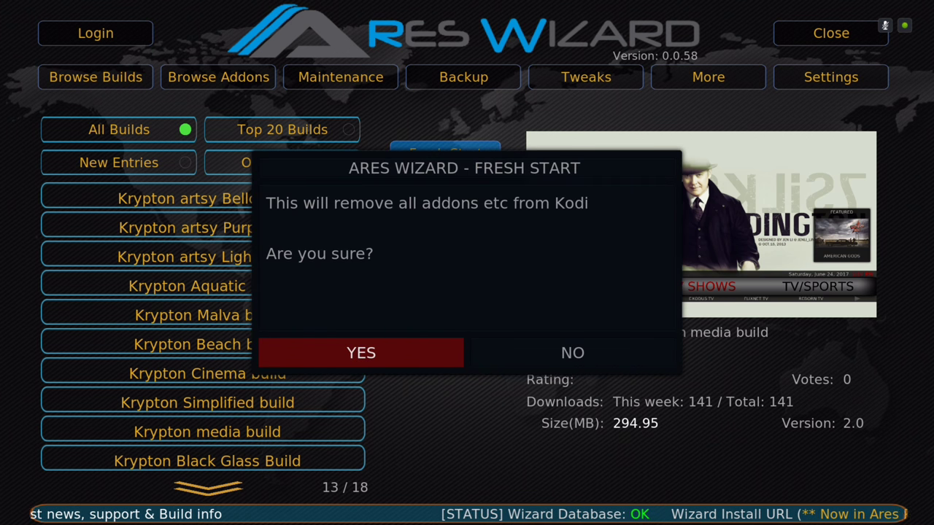
key(Return)
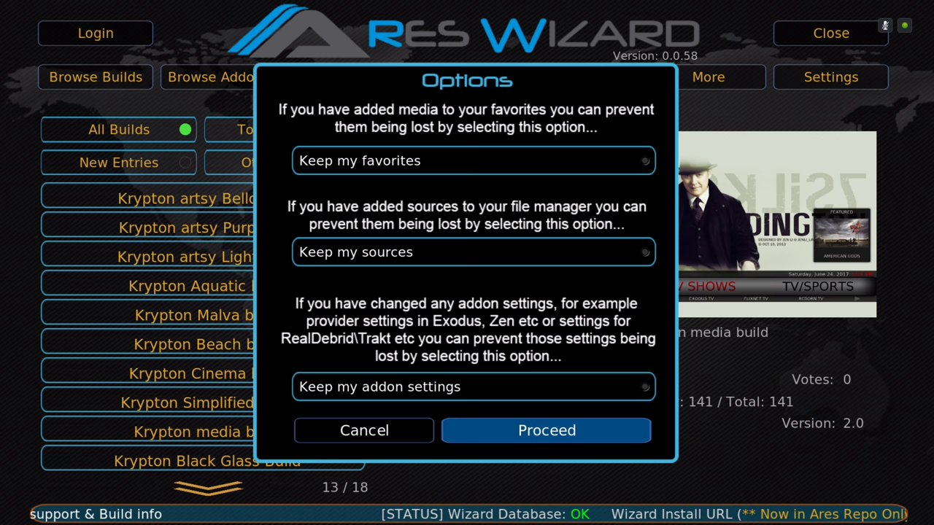
key(Return)
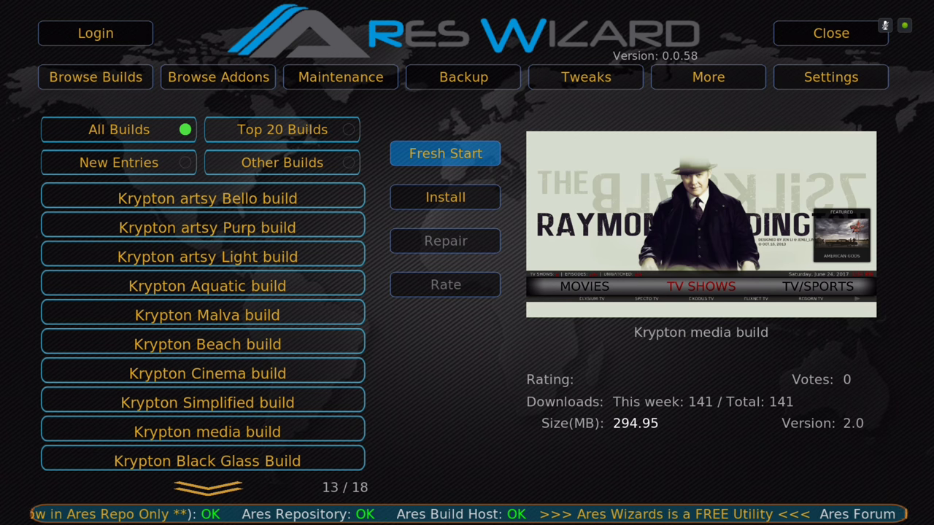
Force close Kodi from Ares Wizard's More tab.
key(Down)
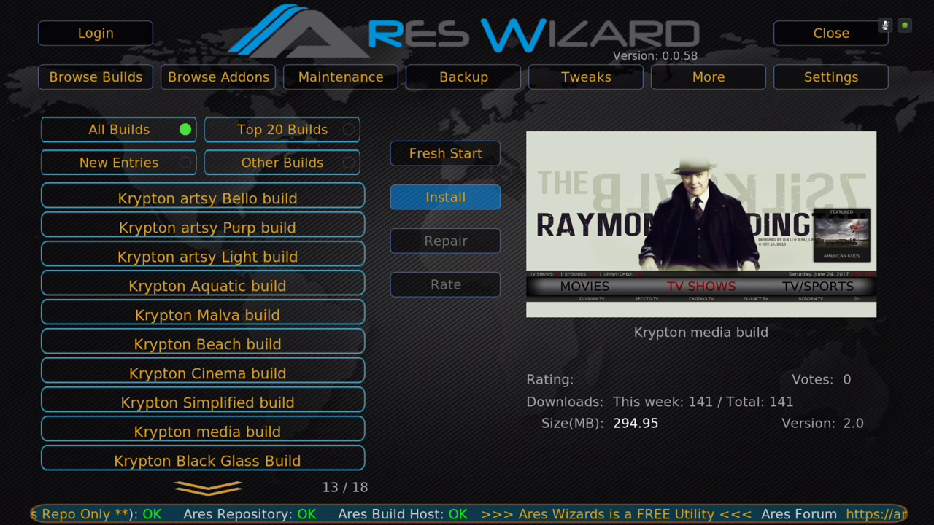
key(Up)
key(Up)
key(Right)
key(Right)
key(Right)
key(Left)
key(Down)
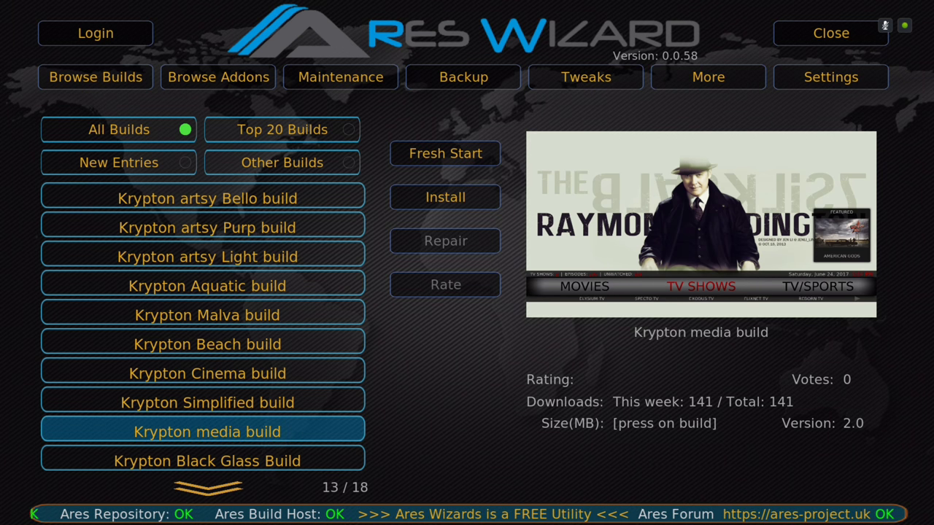
key(Up)
key(Up)
key(Right)
key(Up)
key(Up)
key(Right)
key(Right)
key(Right)
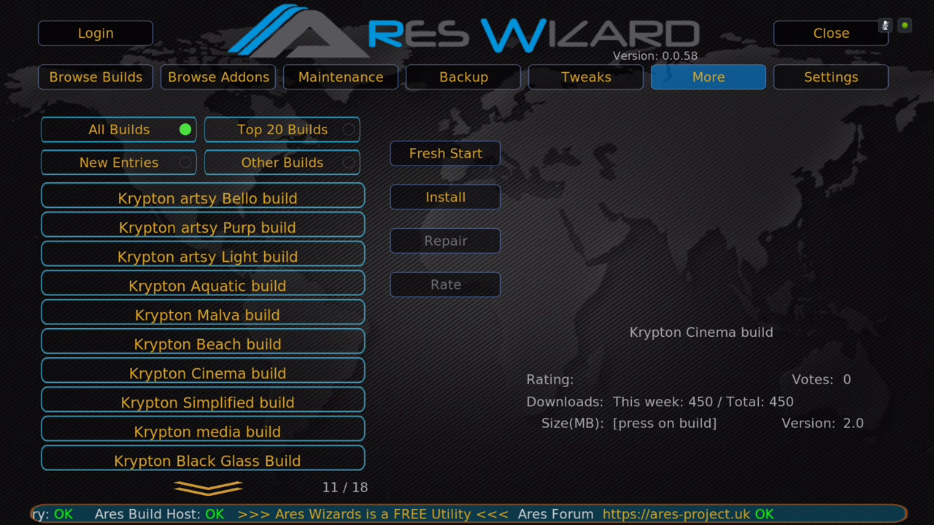
key(Return)
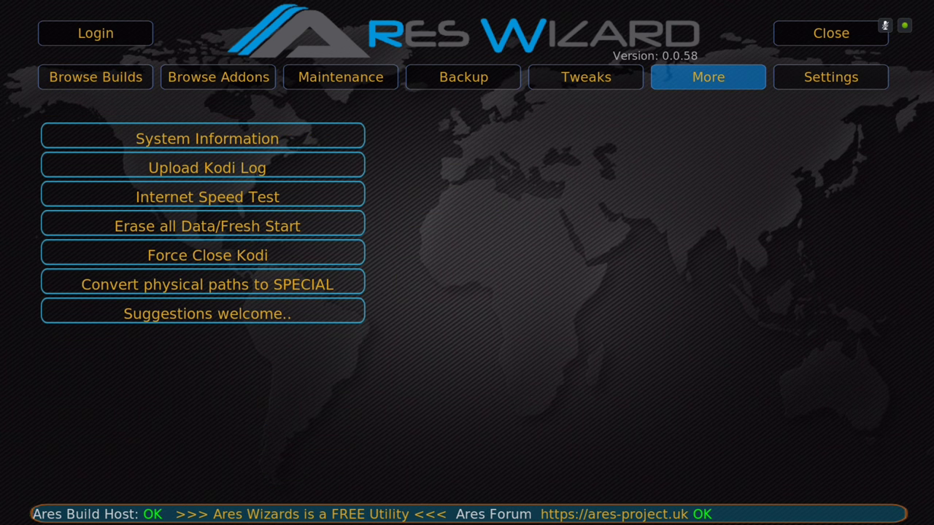
key(Down)
key(Down)
key(Down)
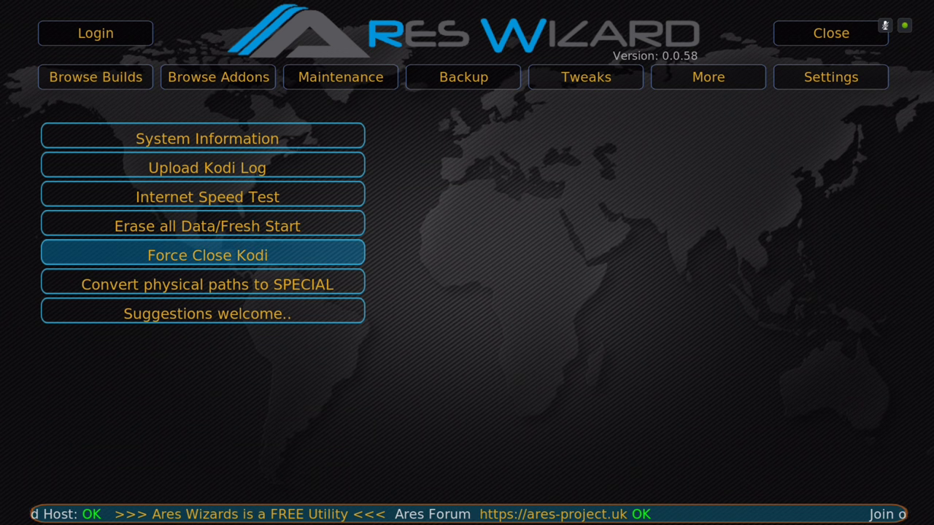
key(Return)
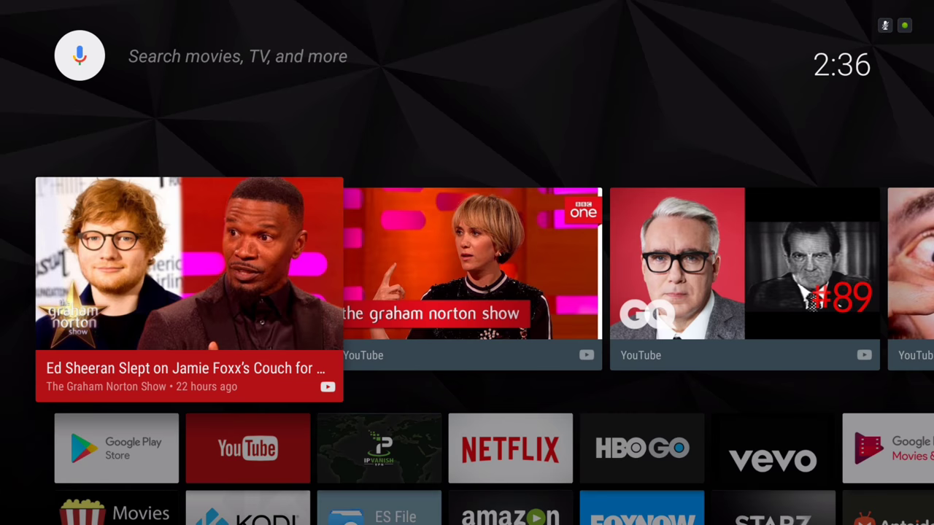
Disconnect the IPVanish VPN, then return Home and highlight the Kodi app tile.
key(Down)
key(Right)
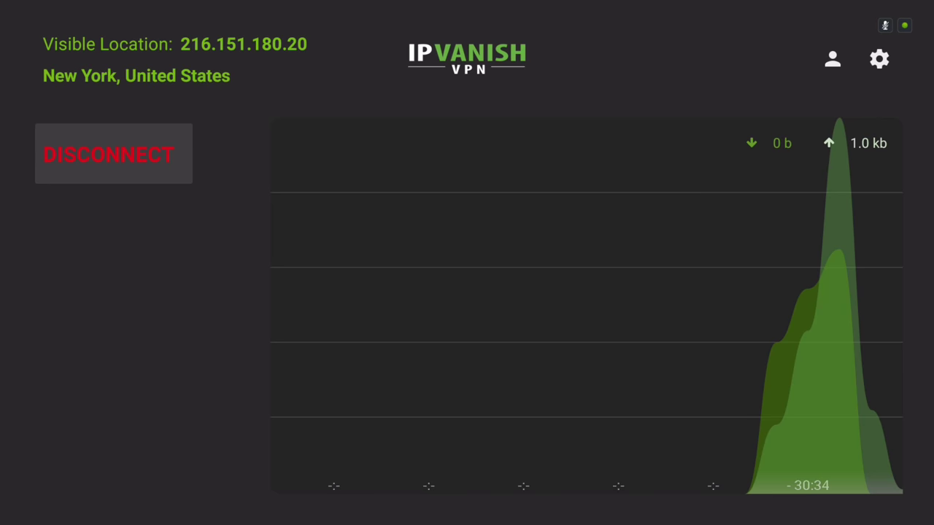
key(Return)
key(Home)
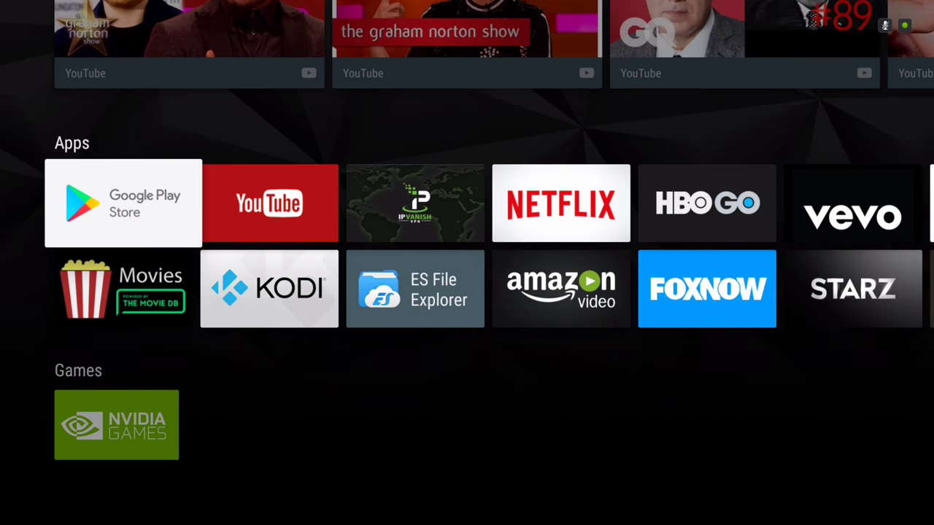
key(Down)
key(Right)
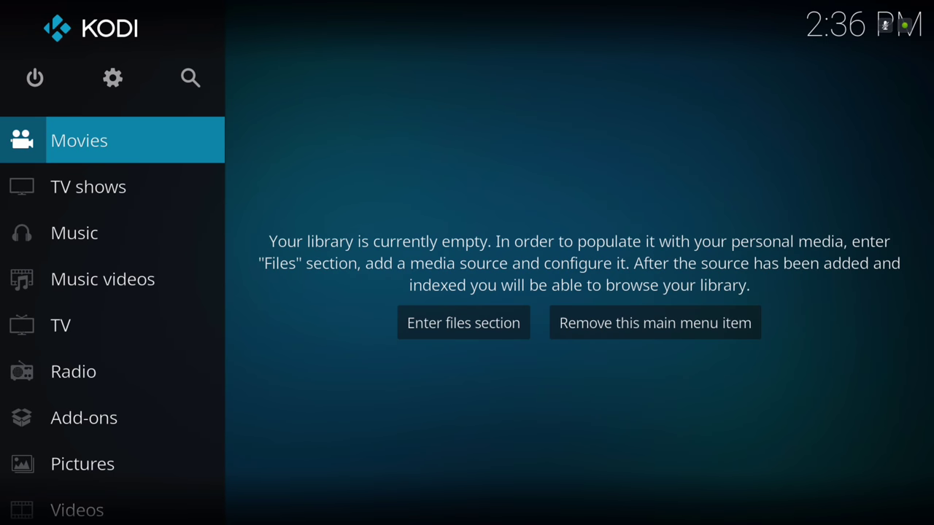
Relaunch the wiped Kodi and open the Add-ons browser from its home menu.
key(Down)
key(Down)
key(Down)
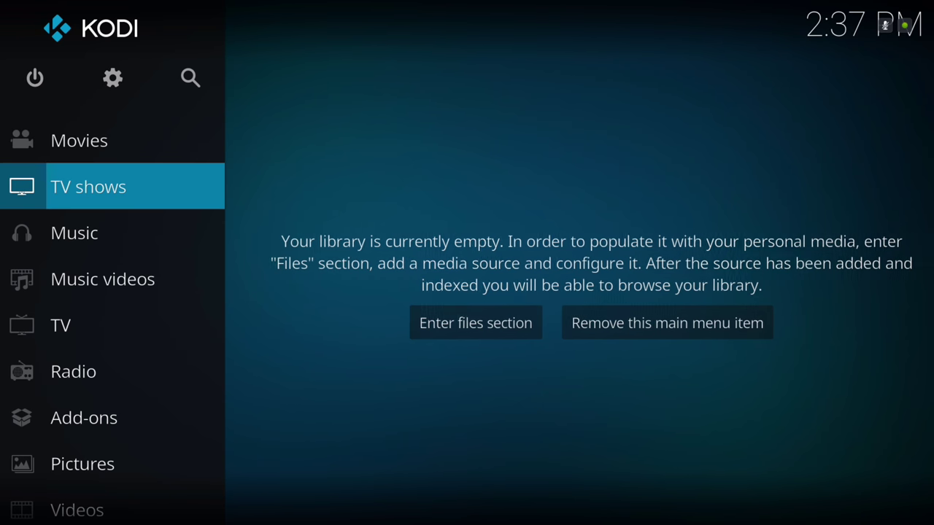
key(Down)
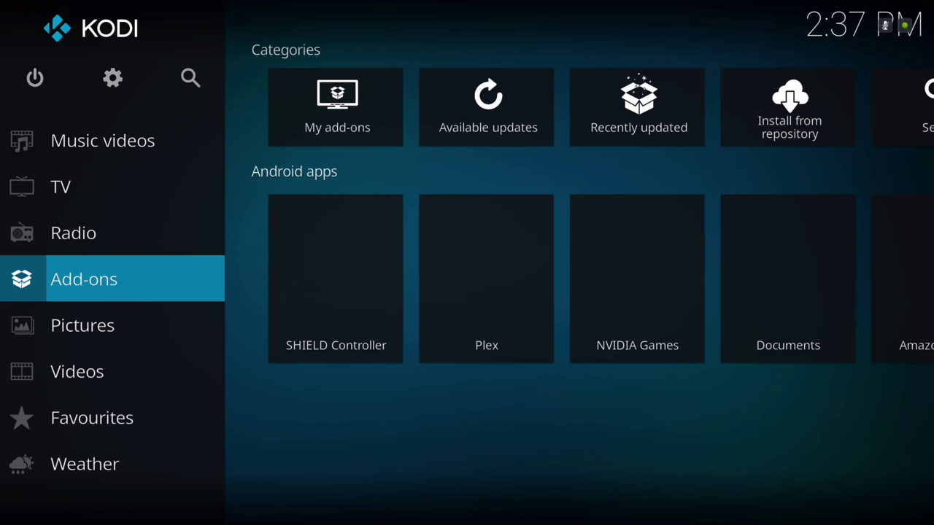
key(Up)
key(Down)
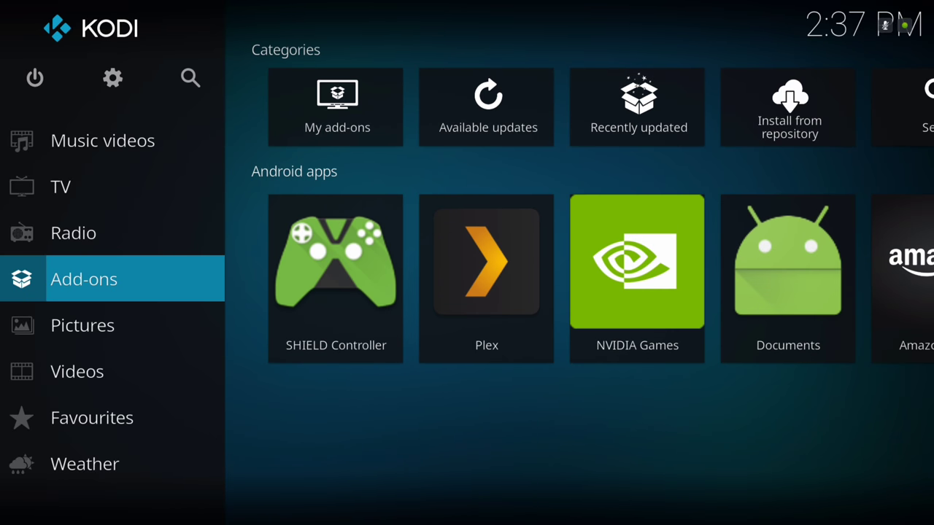
key(Up)
key(Down)
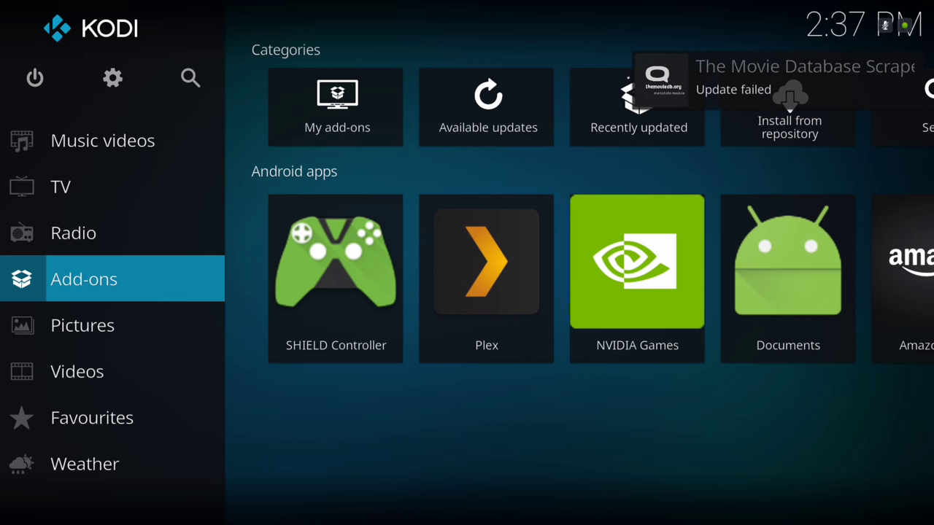
key(Return)
Open Ares Wizard 0.0.58 from My add-ons > Program add-ons and launch it.
key(Down)
key(Down)
key(Down)
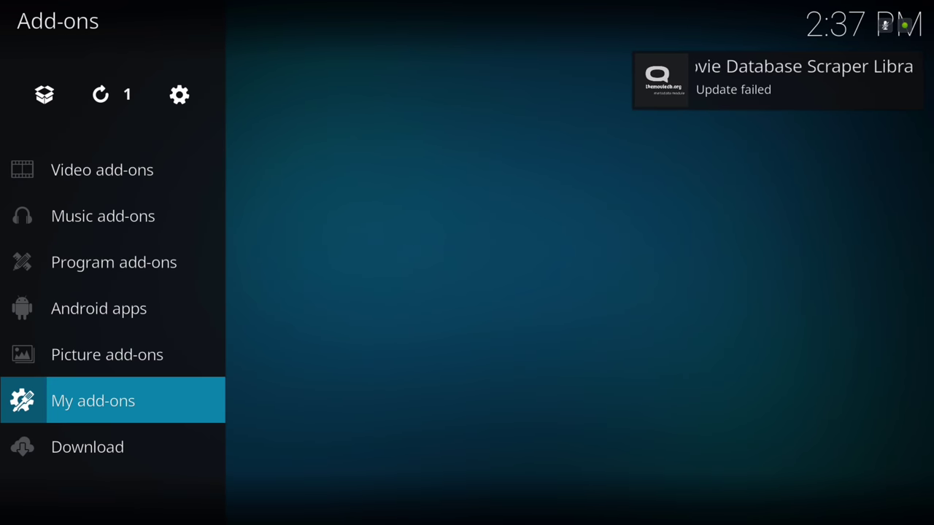
key(Return)
key(Down)
key(Down)
key(Down)
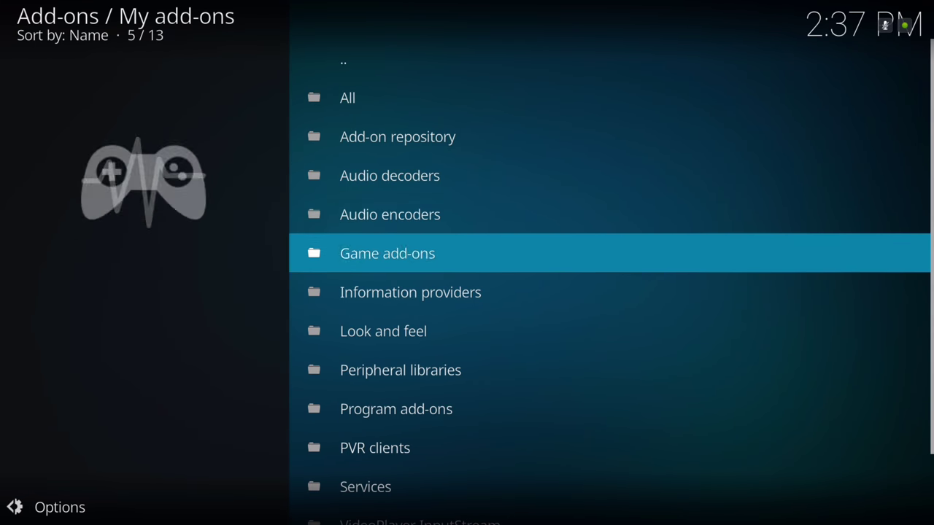
key(Down)
key(Down)
key(Down)
key(Return)
key(Down)
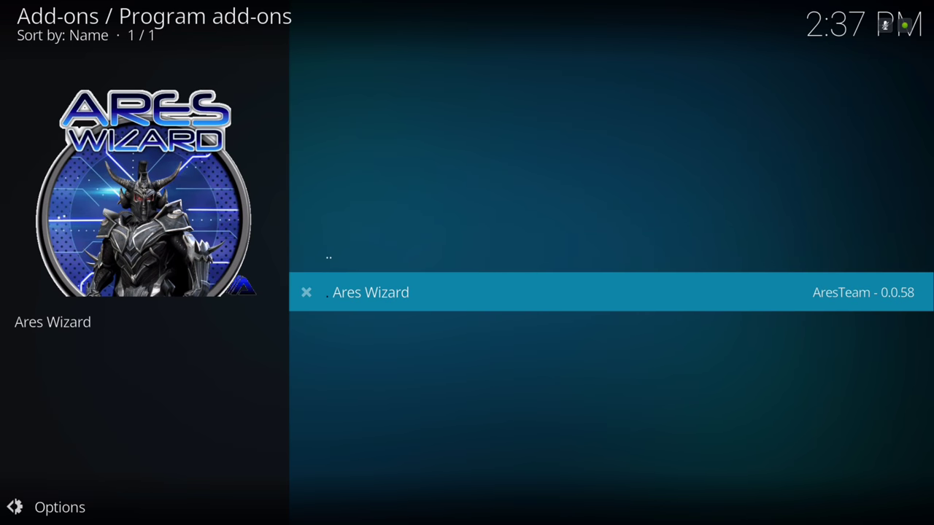
key(Return)
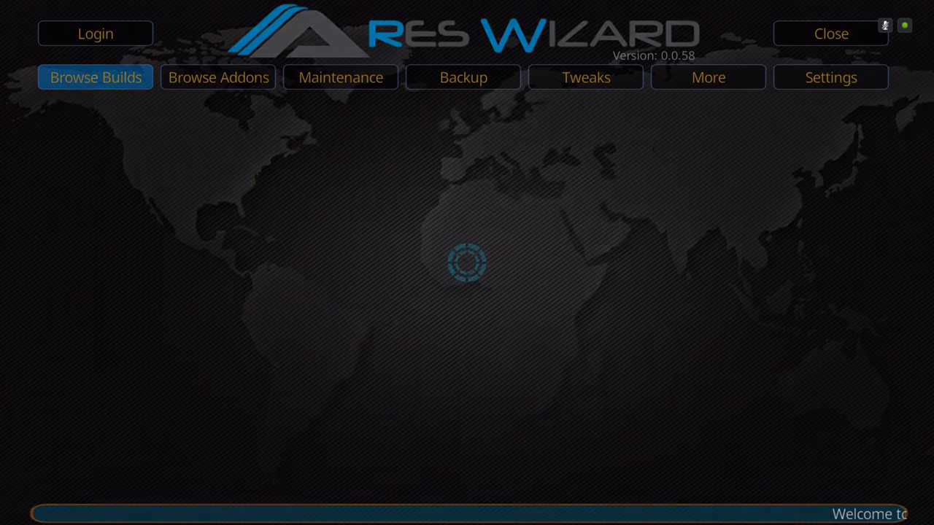
Scroll Ares Wizard's builds list down to Steven and open his builds collection.
key(Down)
key(Down)
key(Down)
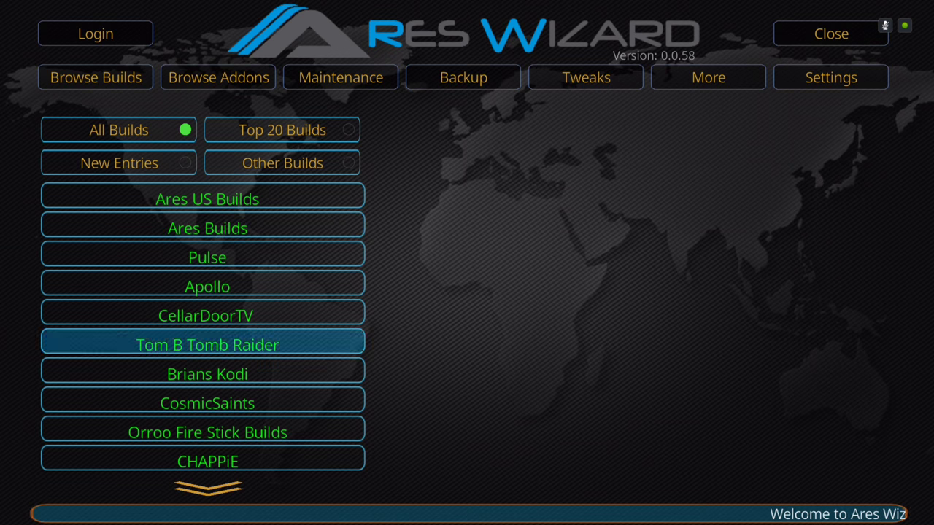
key(Down)
key(Down)
key(Down)
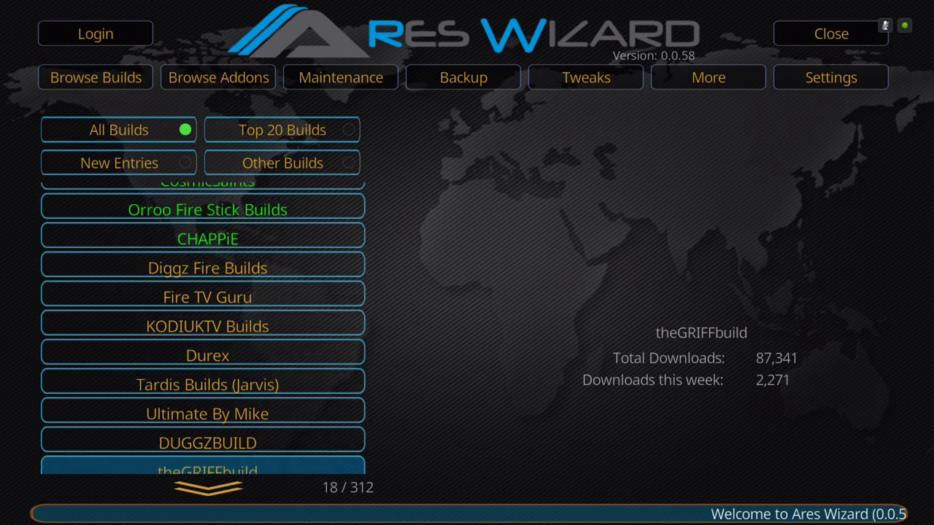
key(Down)
key(Down)
key(Down)
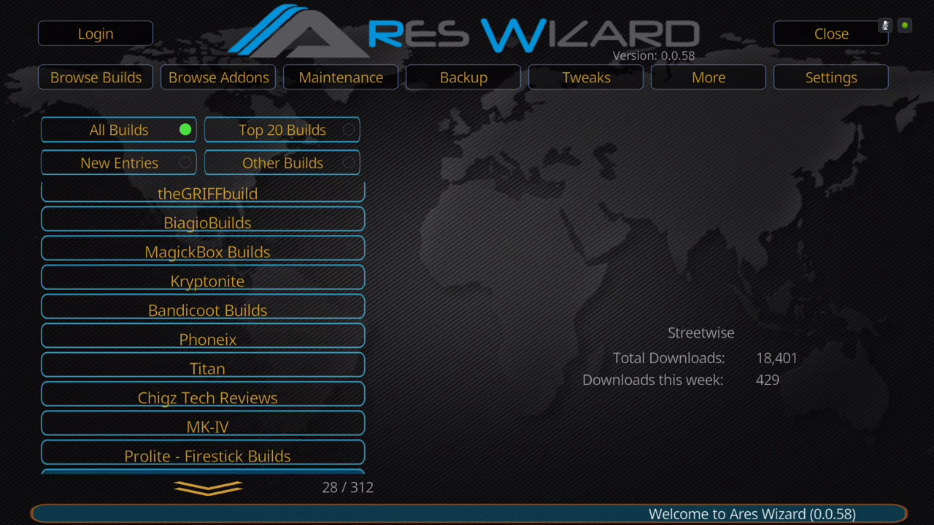
key(Down)
key(Down)
key(Down)
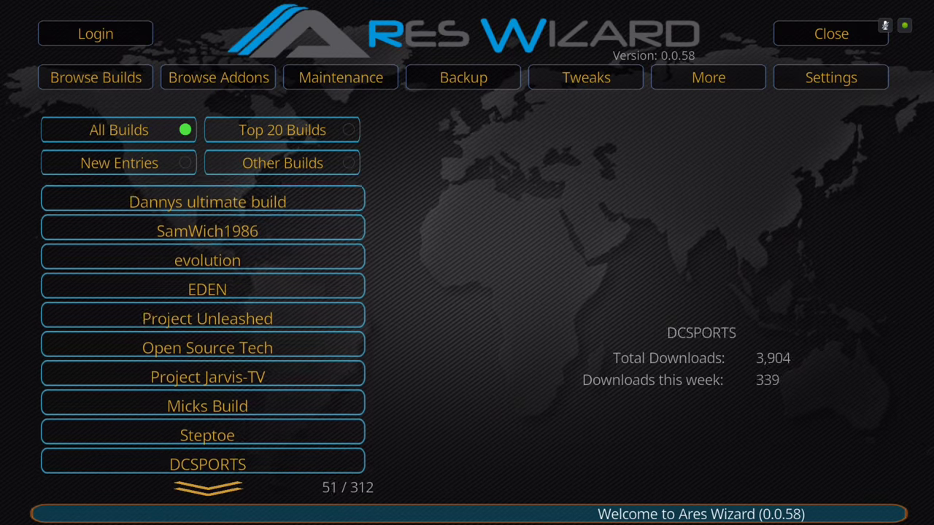
key(Down)
key(Down)
key(Down)
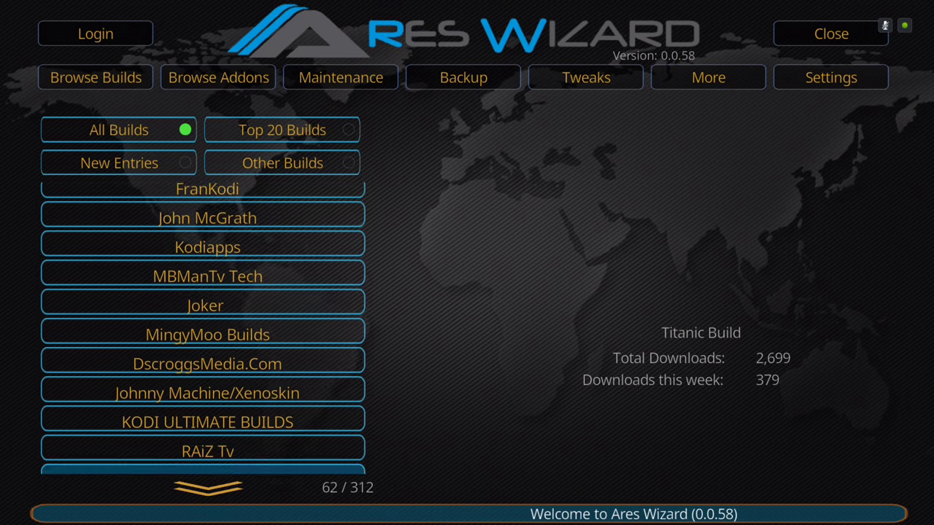
key(Down)
key(Down)
key(Down)
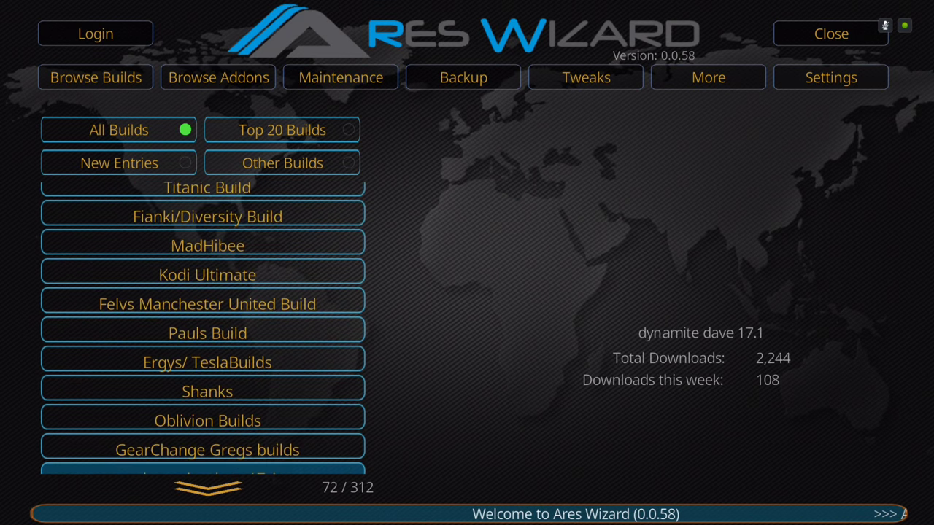
key(Down)
key(Down)
key(Down)
key(Down)
key(Down)
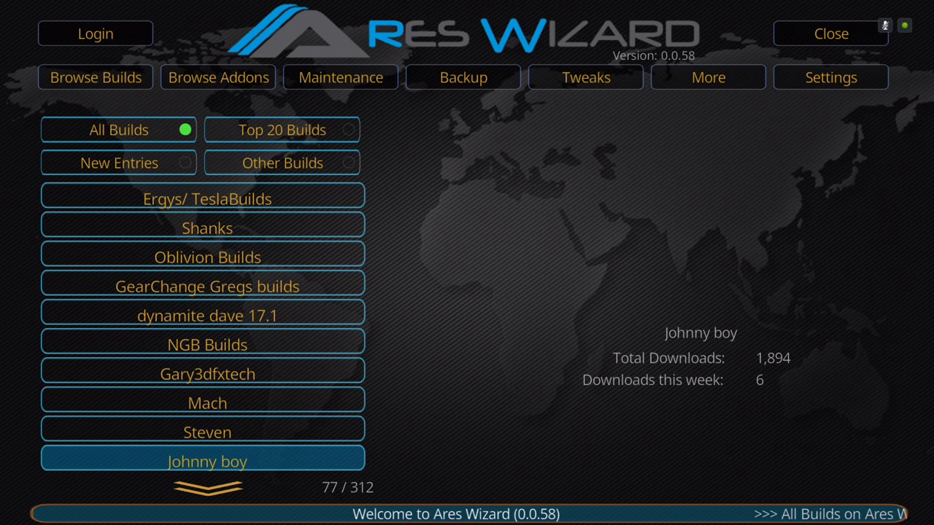
key(Up)
key(Return)
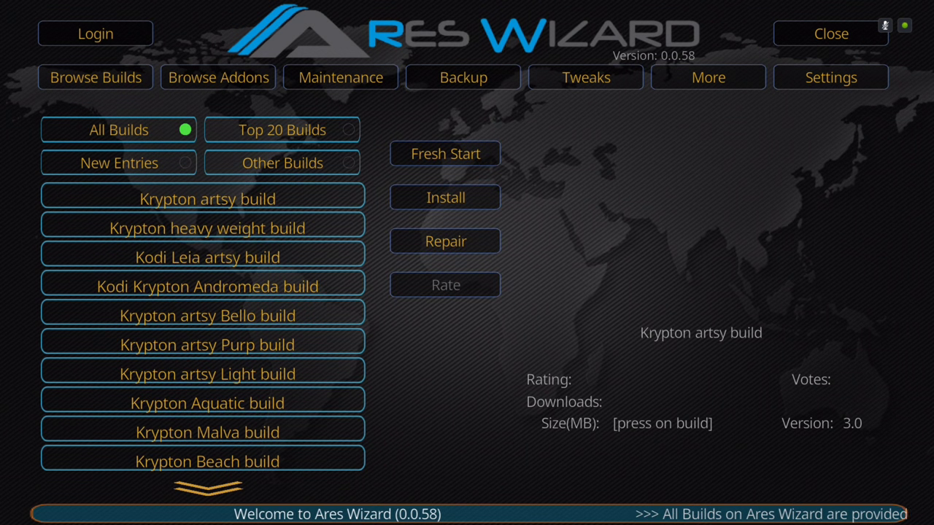
Select the Krypton media build and choose Install to show its Options dialog.
key(Down)
key(Down)
key(Down)
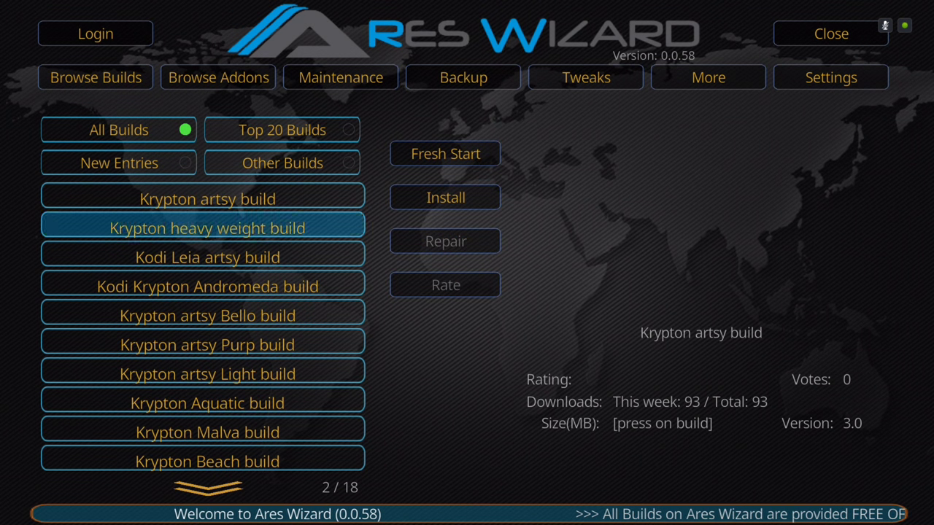
key(Down)
key(Down)
key(Down)
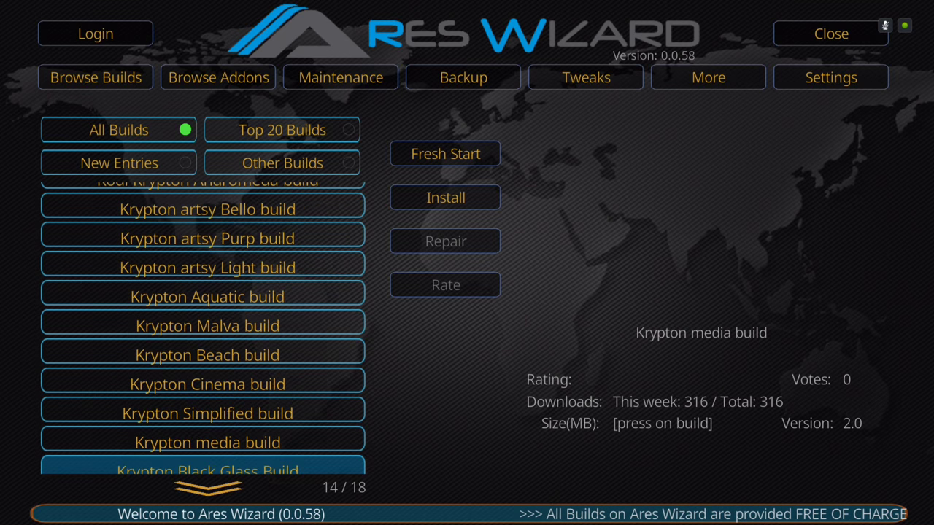
key(Up)
key(Up)
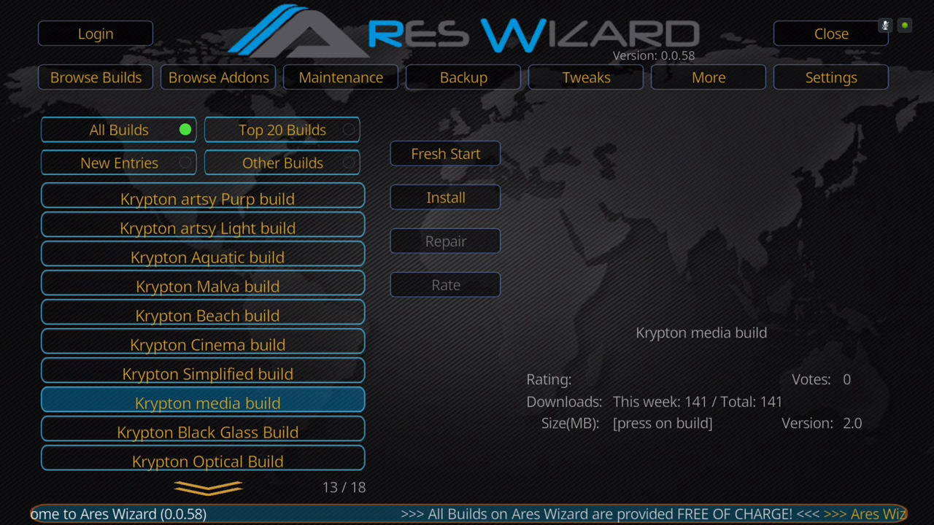
key(Up)
key(Down)
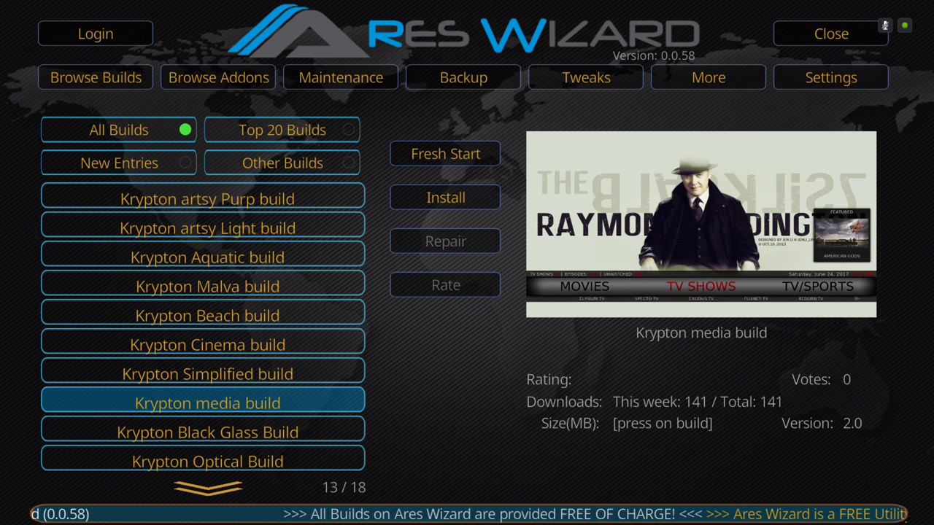
key(Return)
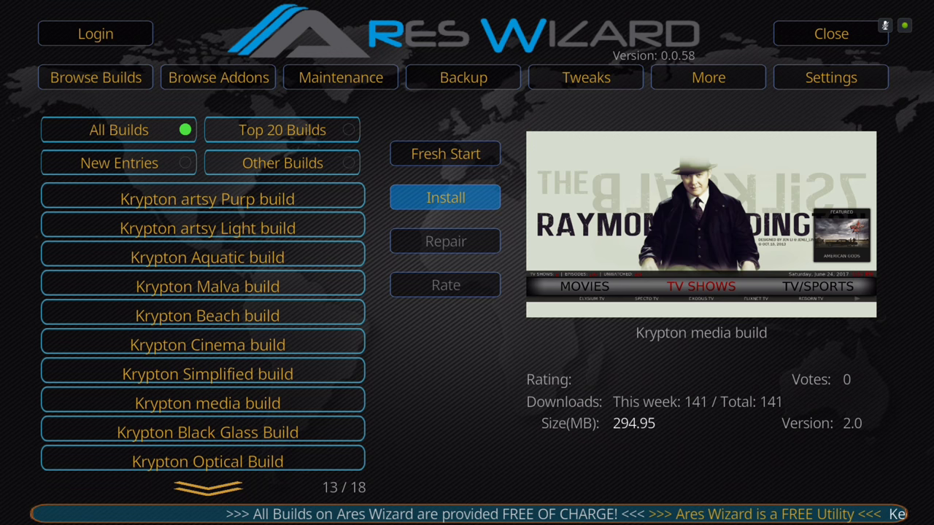
key(Return)
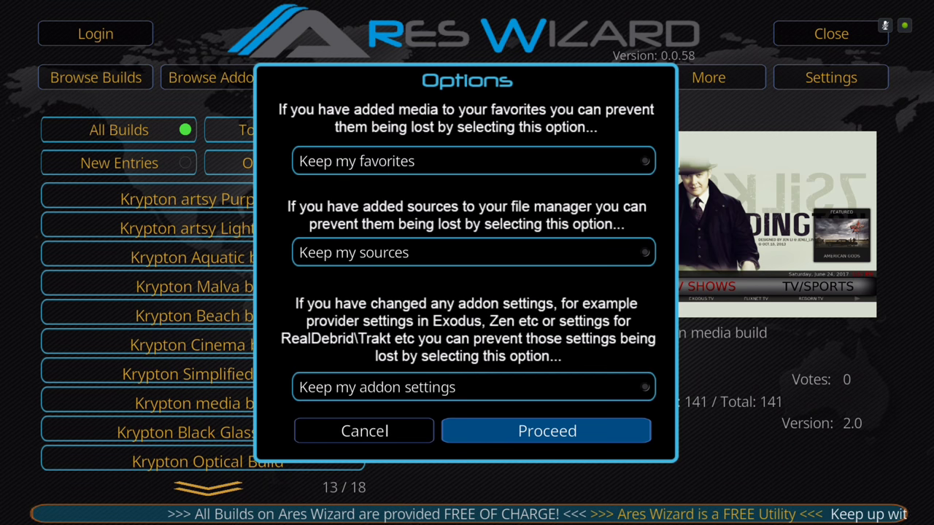
Proceed in the Options dialog to start downloading the 294.95 MB Krypton media build.
key(Return)
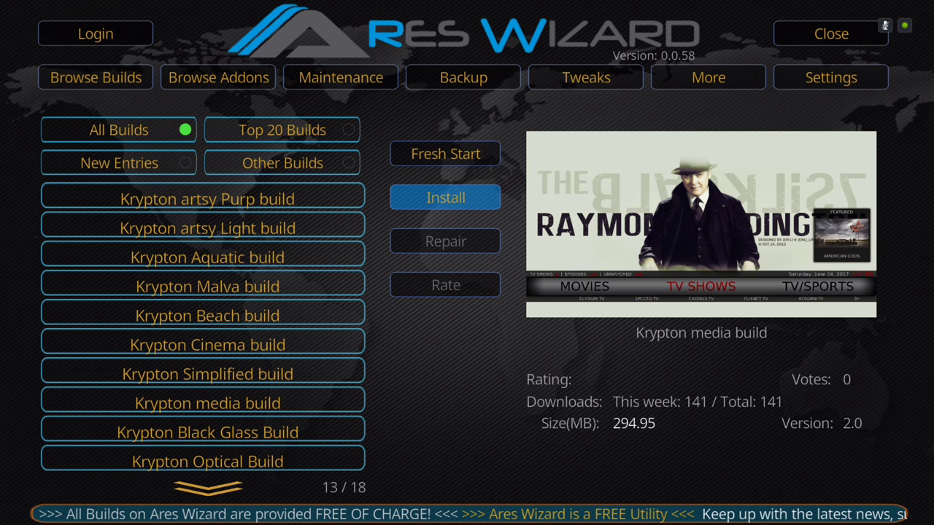
Install the Krypton media build, declining skin backup and the competition, and accept closing Kodi.
key(Return)
key(Left)
key(Right)
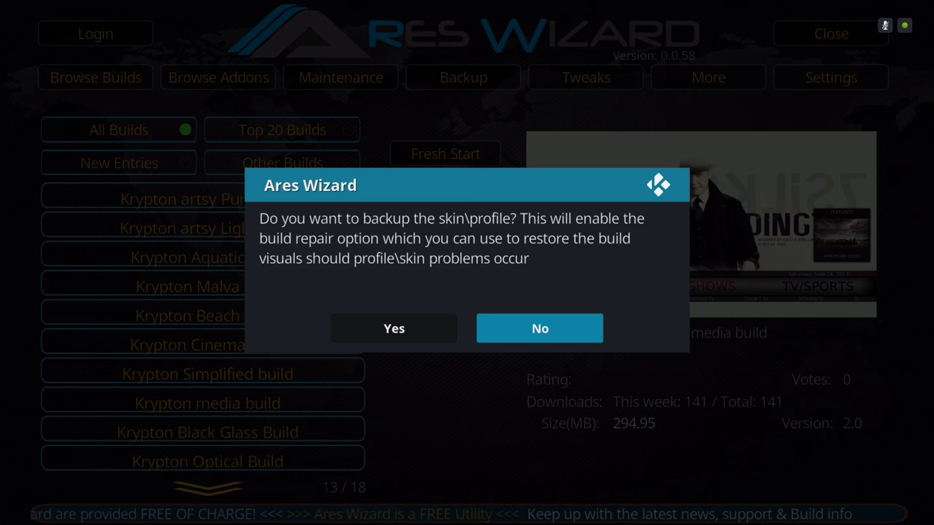
key(Return)
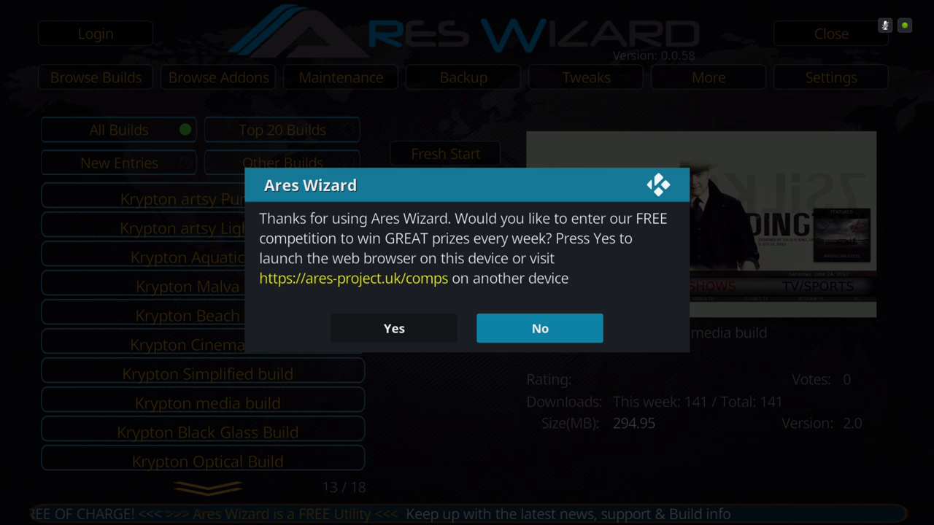
key(Return)
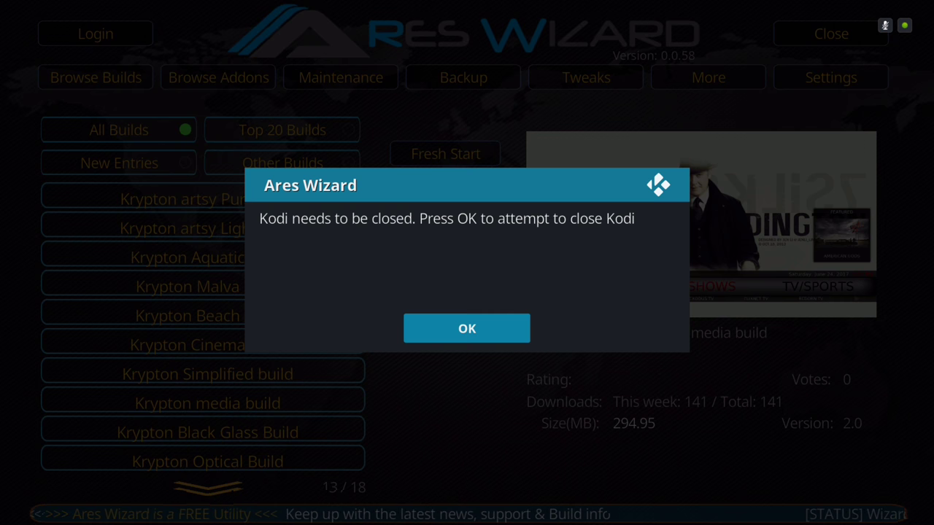
key(Return)
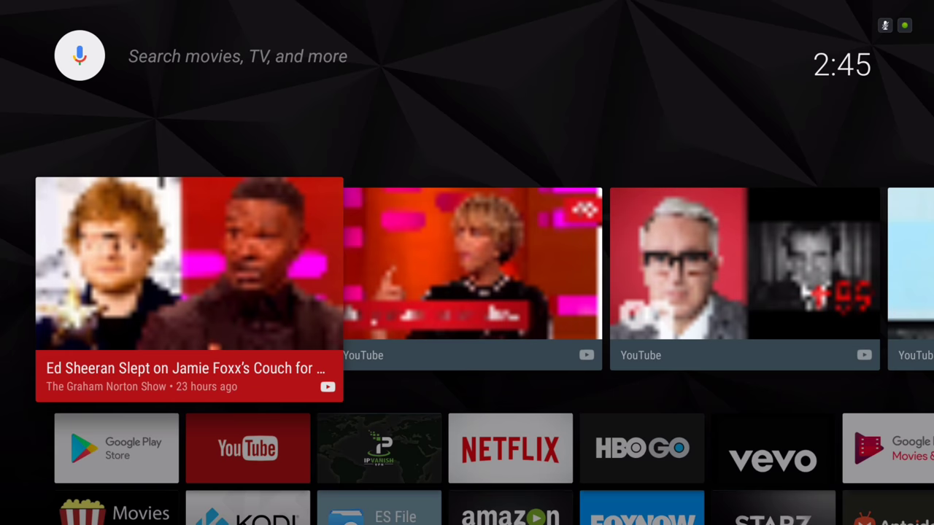
Go from the home screen's app rows to the Apps list in device settings.
key(Down)
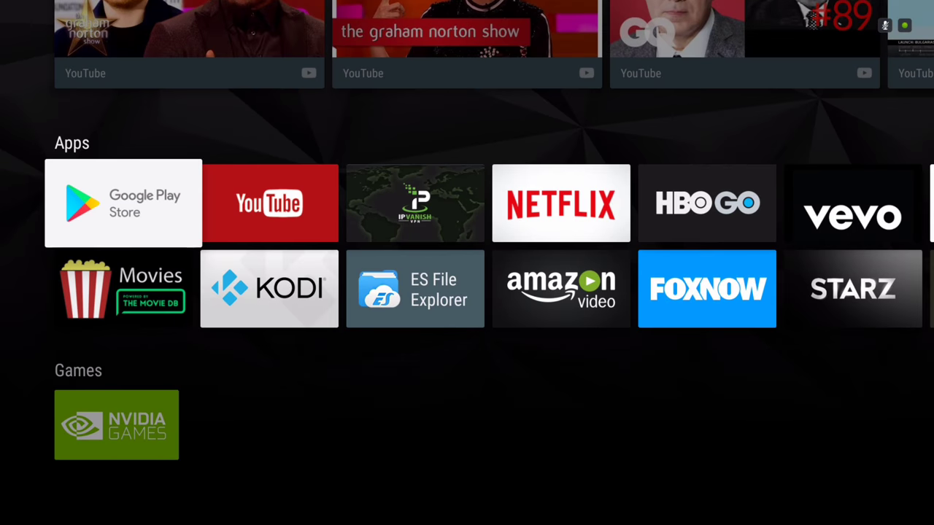
key(Up)
key(Down)
key(Right)
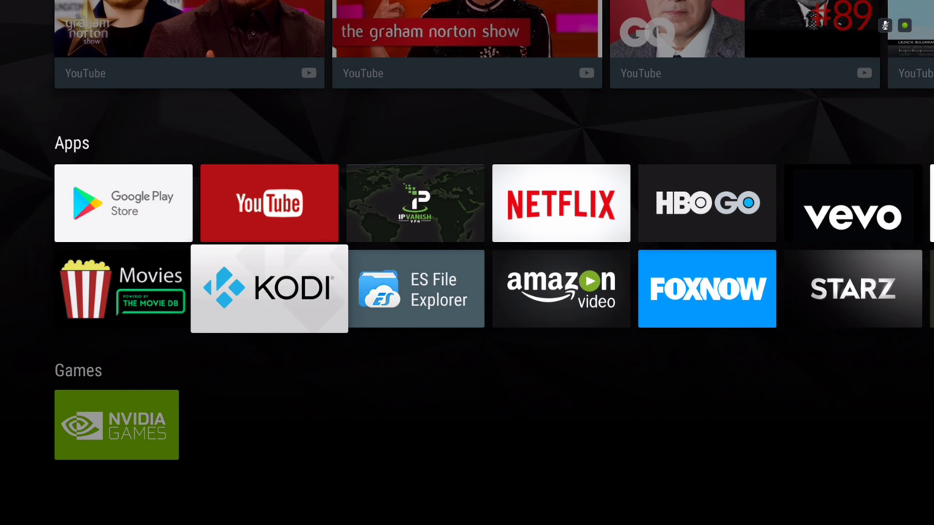
key(Left)
key(Down)
key(Down)
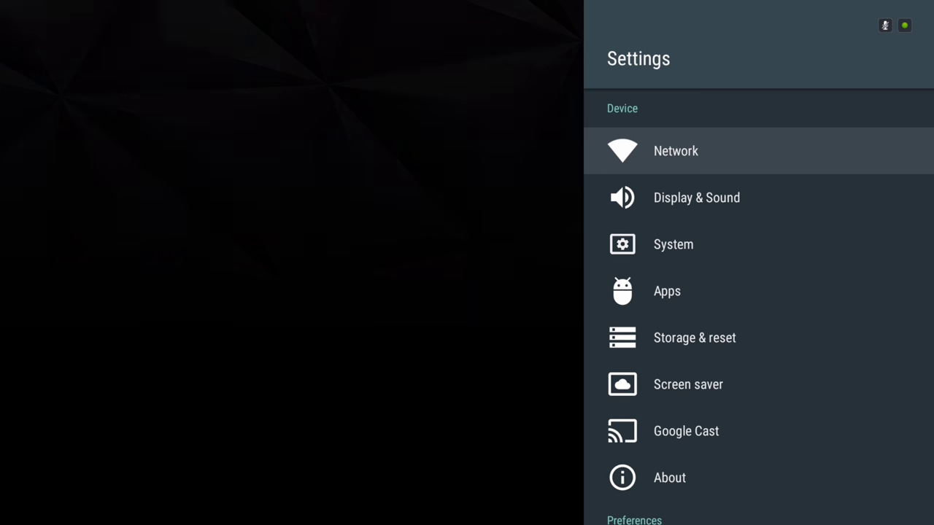
key(Down)
key(Down)
key(Down)
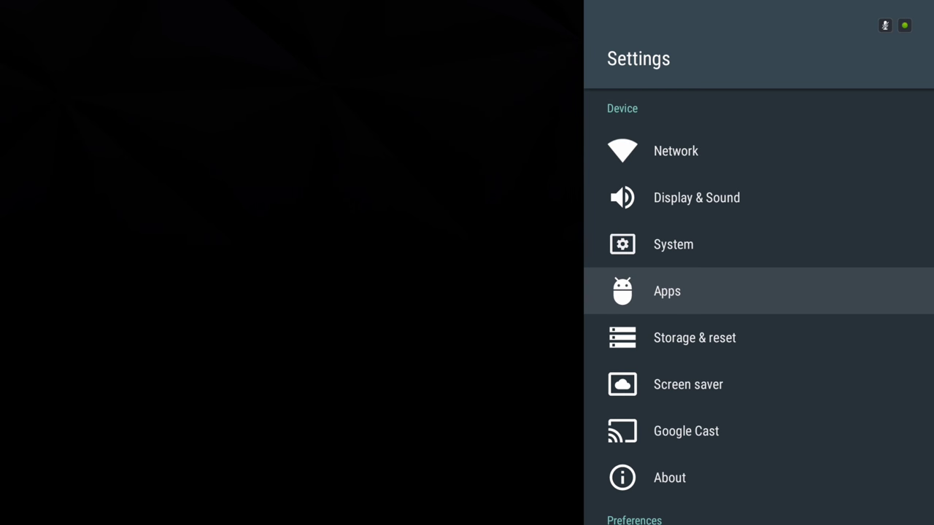
key(Up)
key(Up)
key(Return)
Force stop ES File Explorer from its app details and confirm with OK.
key(Down)
key(Down)
key(Down)
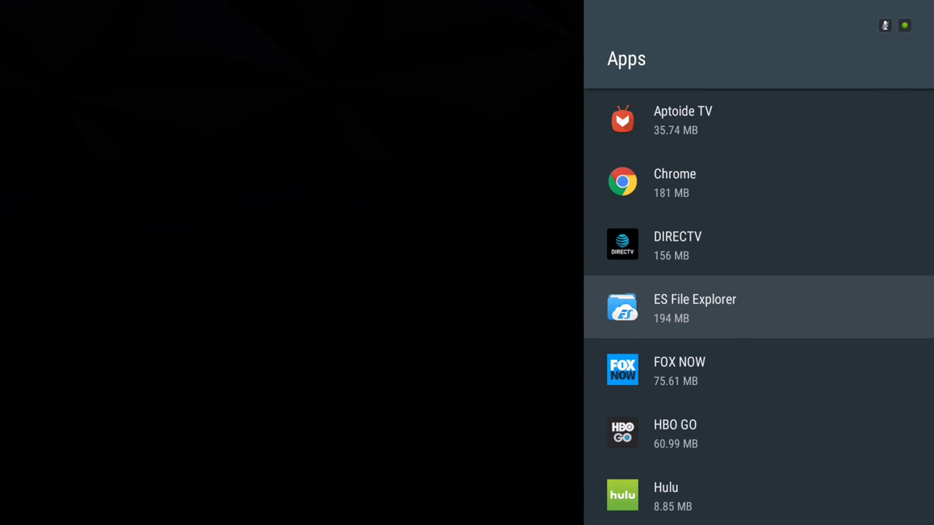
key(Return)
key(Down)
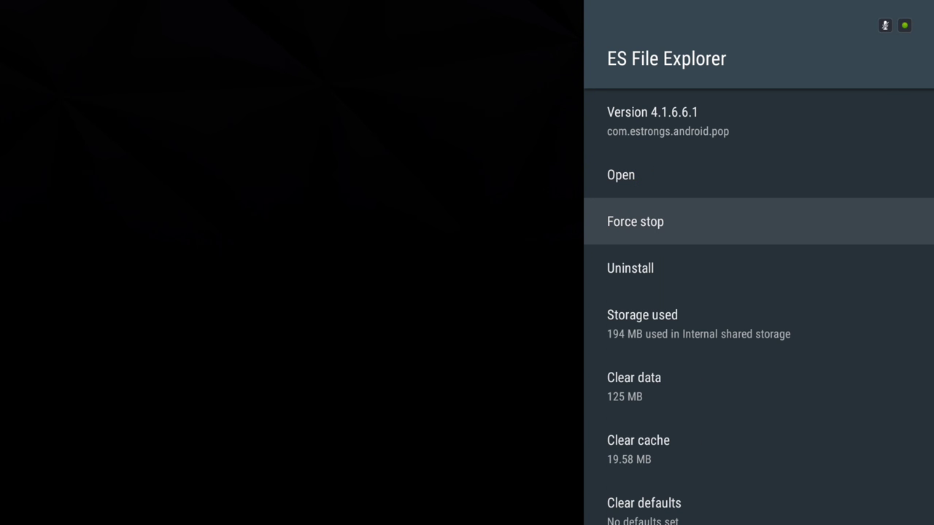
key(Return)
key(Return)
key(Down)
key(Down)
key(Down)
key(Down)
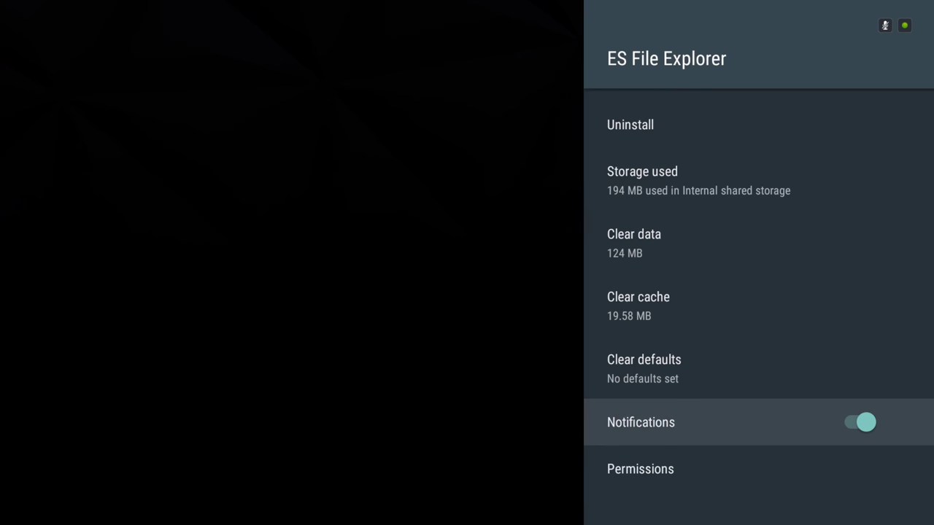
key(Up)
key(Up)
key(Up)
key(Up)
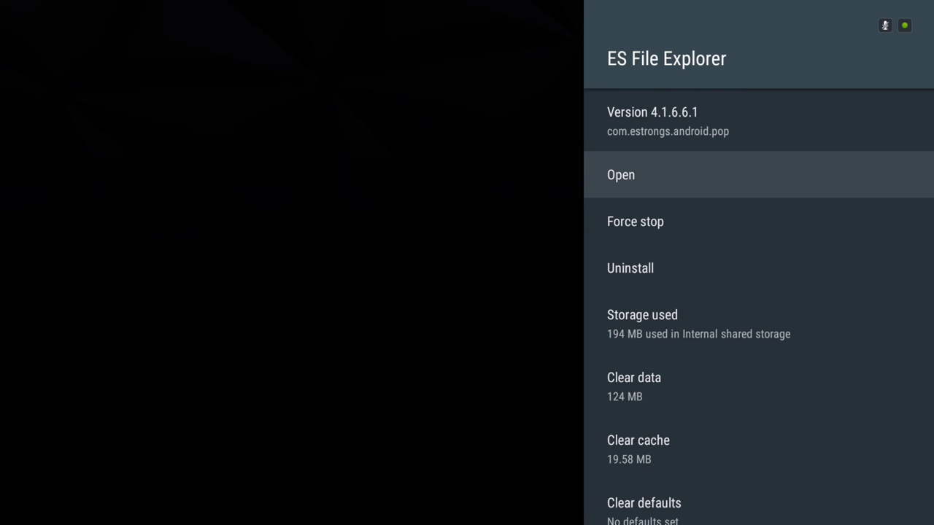
key(Down)
key(Down)
key(Down)
Back out of Settings to the Android TV home screen's Apps row.
key(Up)
key(Escape)
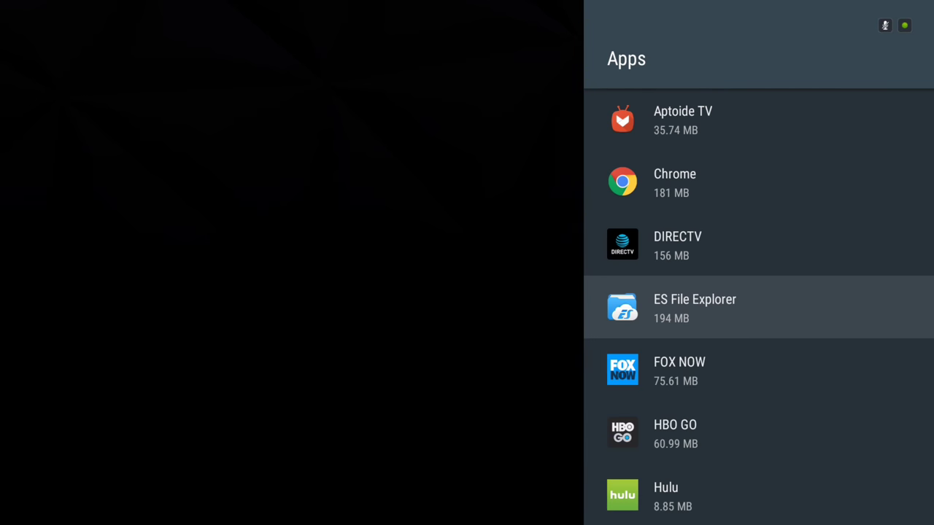
key(Escape)
key(Escape)
key(Up)
key(Up)
key(Up)
key(Down)
key(Down)
key(Down)
key(Down)
key(Up)
key(Up)
key(Down)
key(Up)
Launch Kodi from the KODI tile in the Apps row.
key(Right)
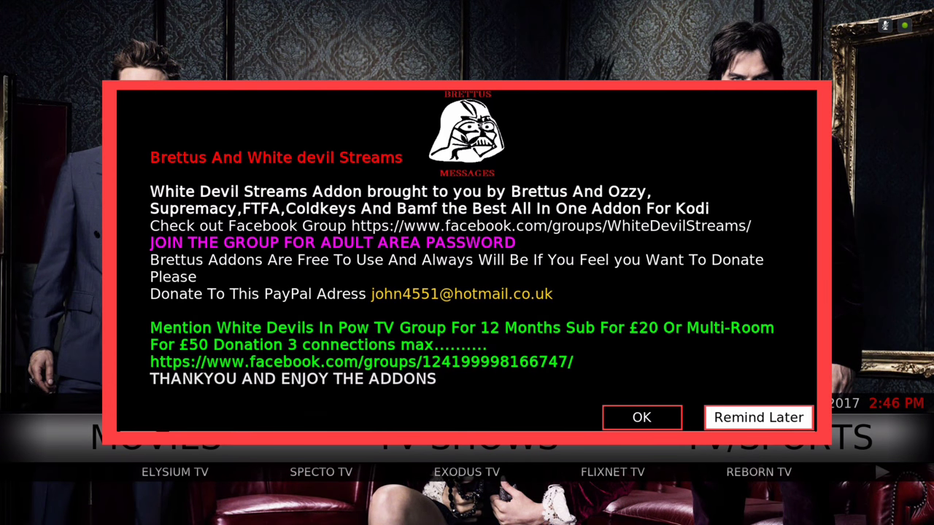
Acknowledge the Brettus announcement with OK to reveal the Krypton build's home screen.
key(Left)
key(Return)
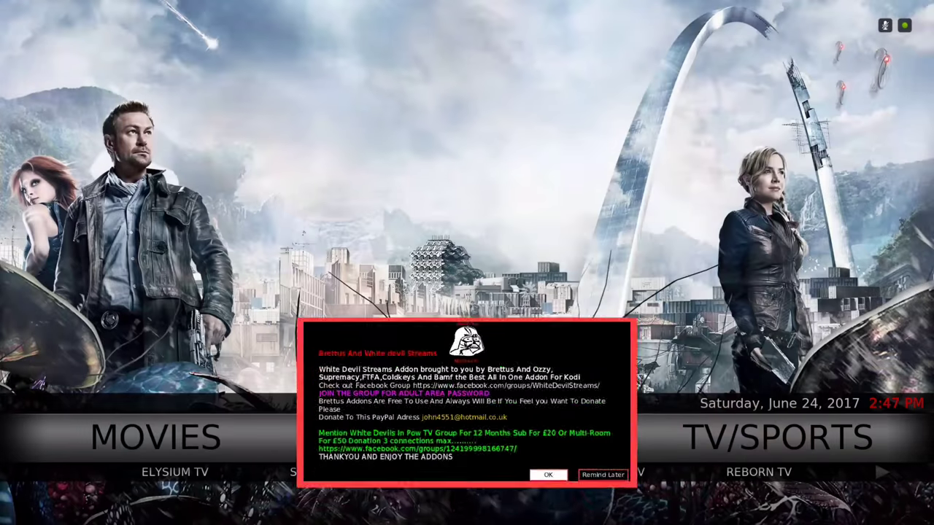